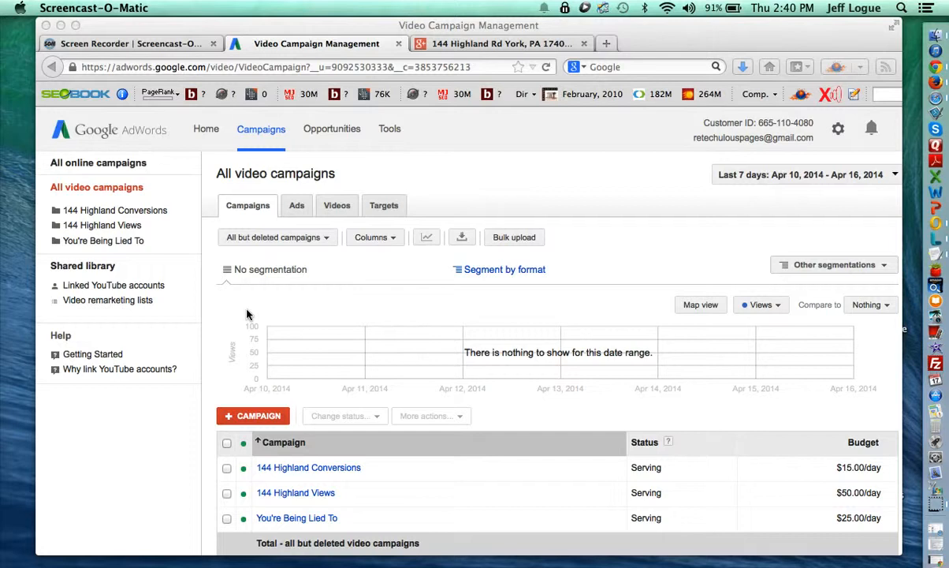
# Trim the browser address to end at /video and load the AdWords video campaigns page.
pyautogui.click(180, 70)
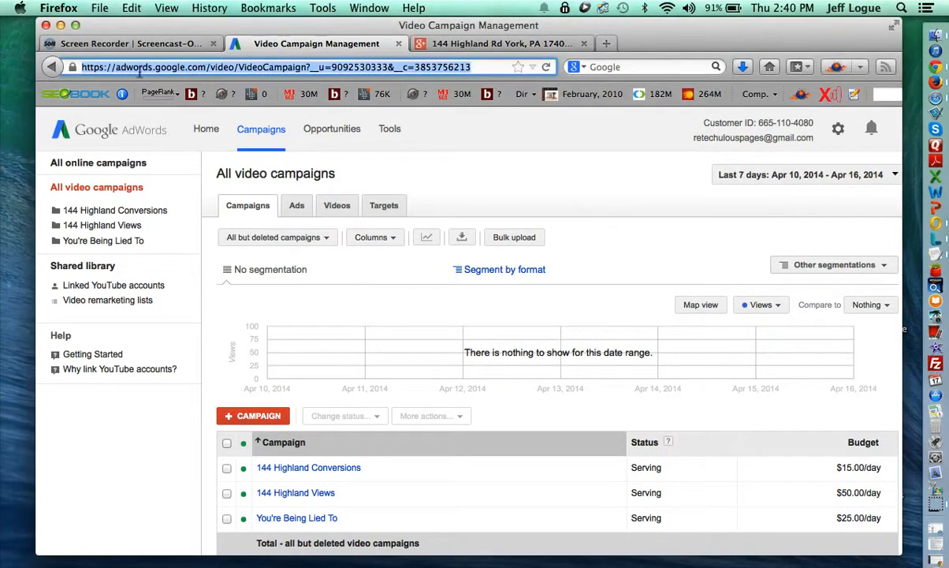
pyautogui.click(209, 67)
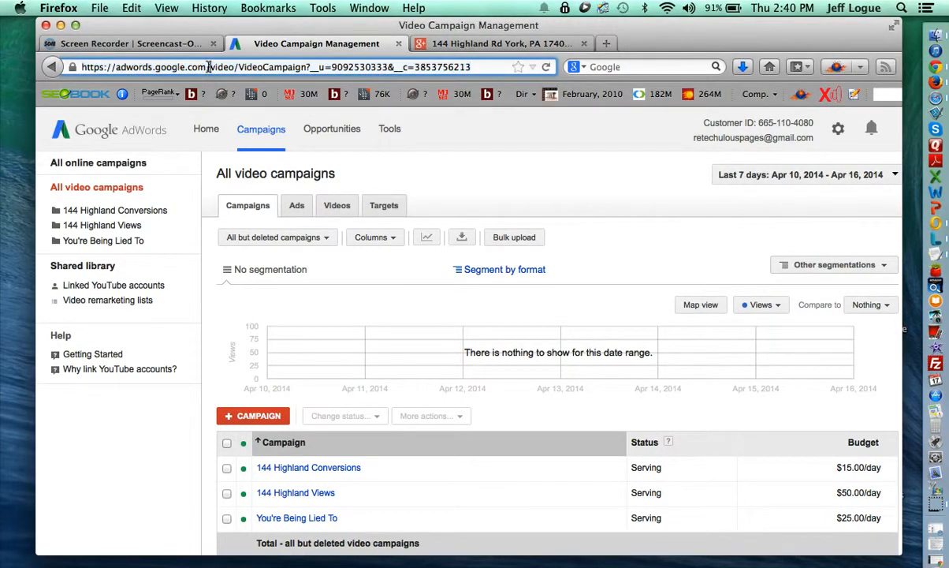
pyautogui.moveTo(207, 67); pyautogui.dragTo(71, 63)
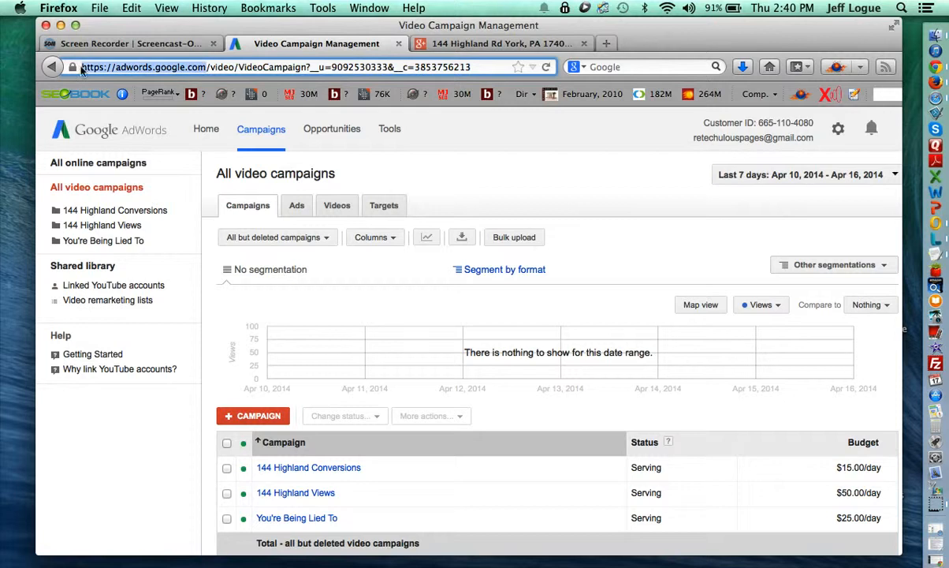
pyautogui.click(197, 67)
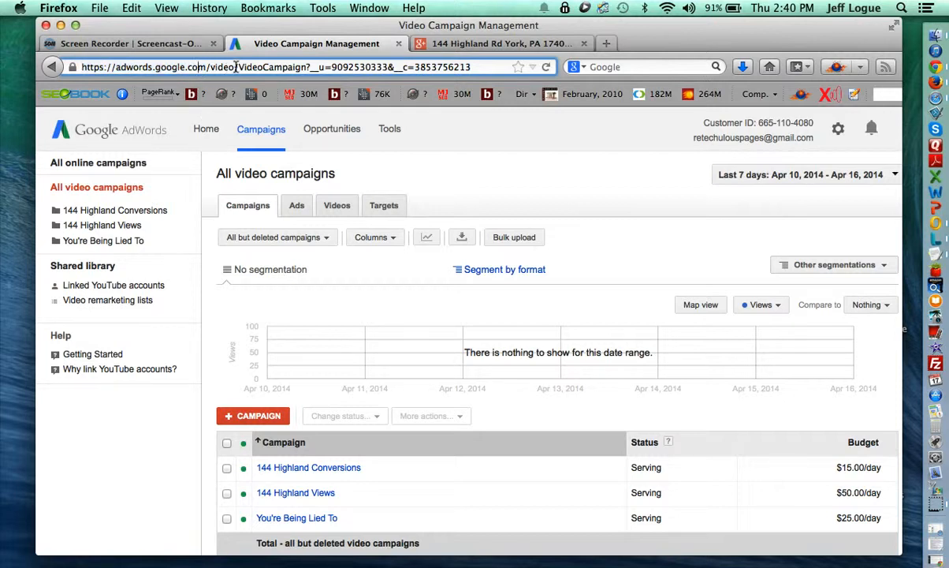
pyautogui.moveTo(236, 67); pyautogui.dragTo(561, 67)
pyautogui.press('BackSpace')
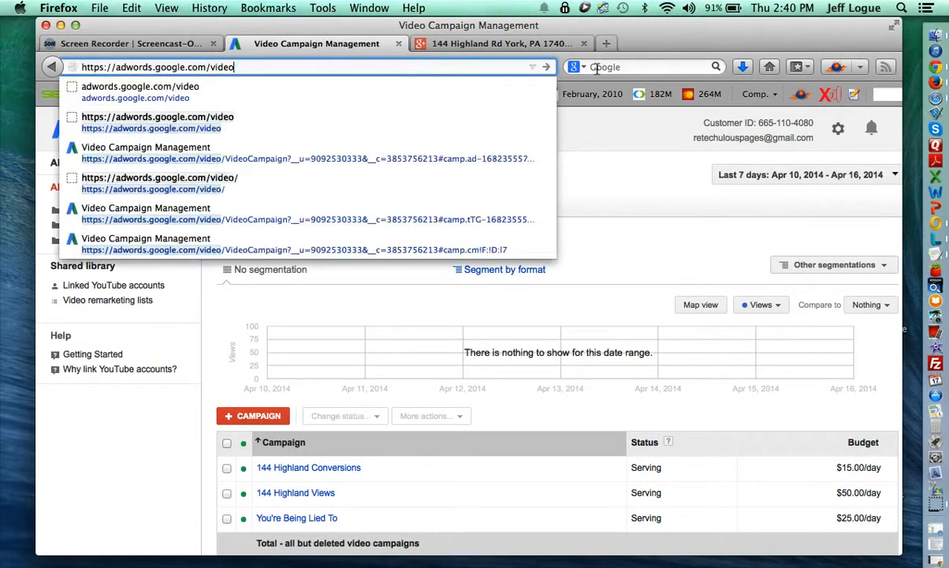
pyautogui.press('Escape')
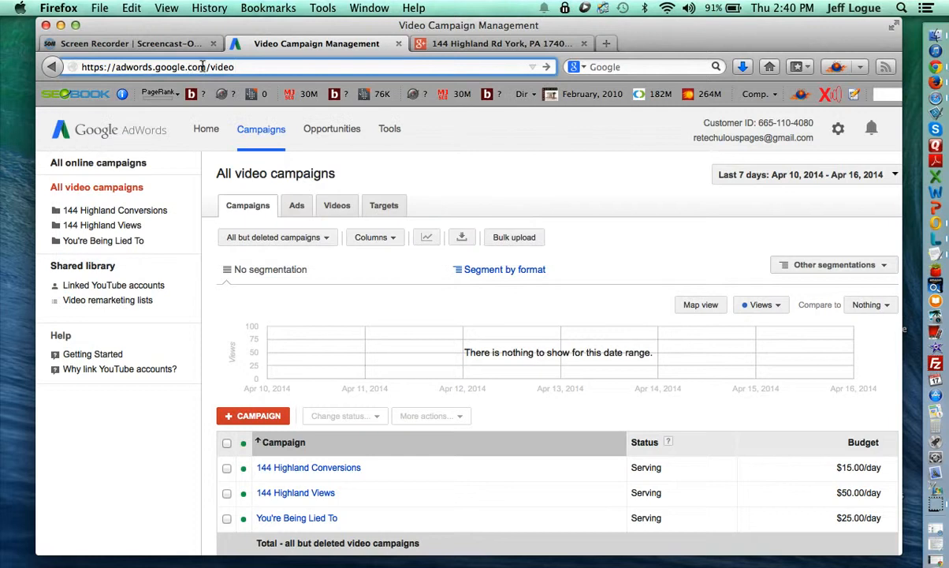
pyautogui.press('Return')
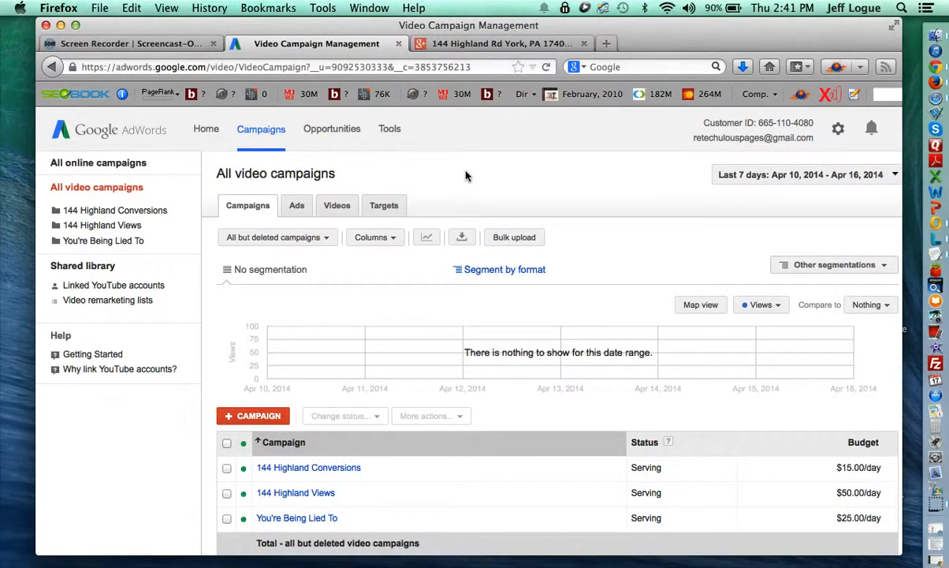
# Create a new video campaign named 'Test Campaign' with a 10.00 daily budget.
pyautogui.click(259, 417)
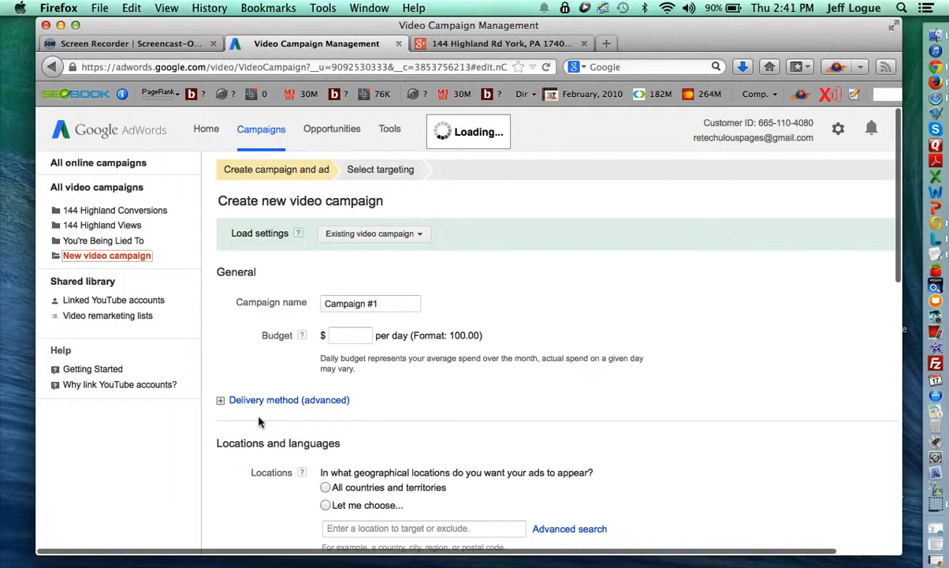
pyautogui.click(378, 304)
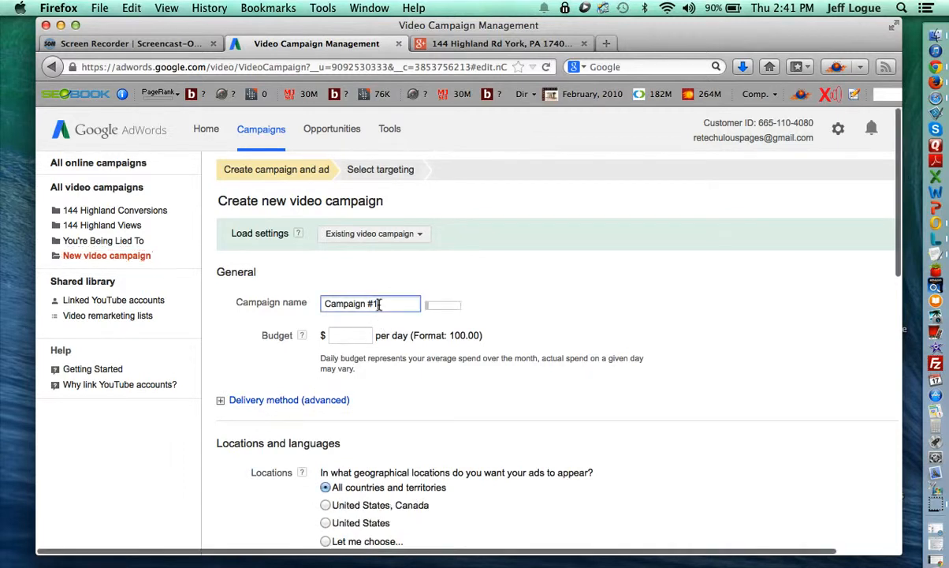
pyautogui.tripleClick(378, 304)
pyautogui.write('Test')
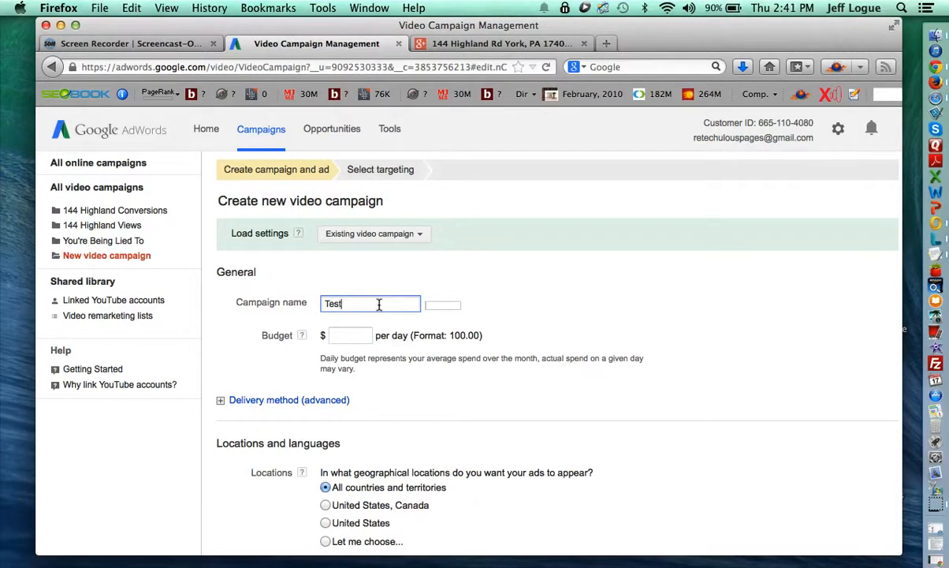
pyautogui.write(' Campaign')
pyautogui.click(353, 337)
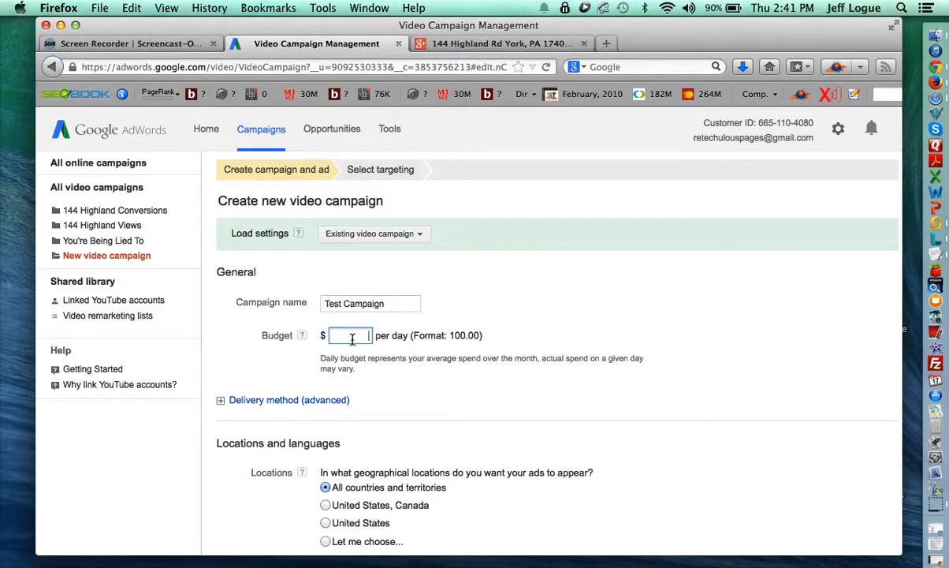
pyautogui.write('10.00')
pyautogui.click(252, 360)
pyautogui.scroll(-1, 315, 366)
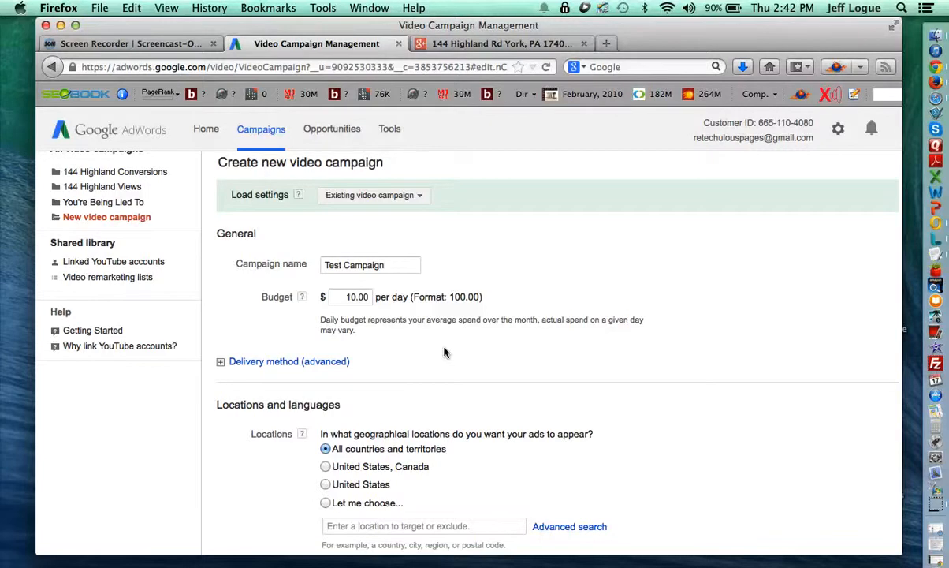
pyautogui.scroll(-3, 444, 352)
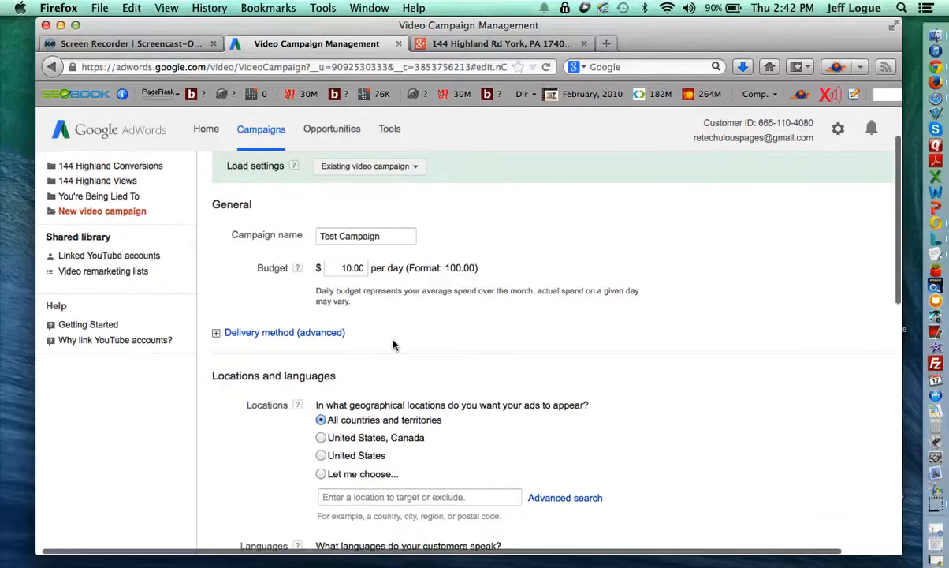
# Switch Locations to 'Let me choose...' and add York, Pennsylvania as the targeted location.
pyautogui.click(235, 280)
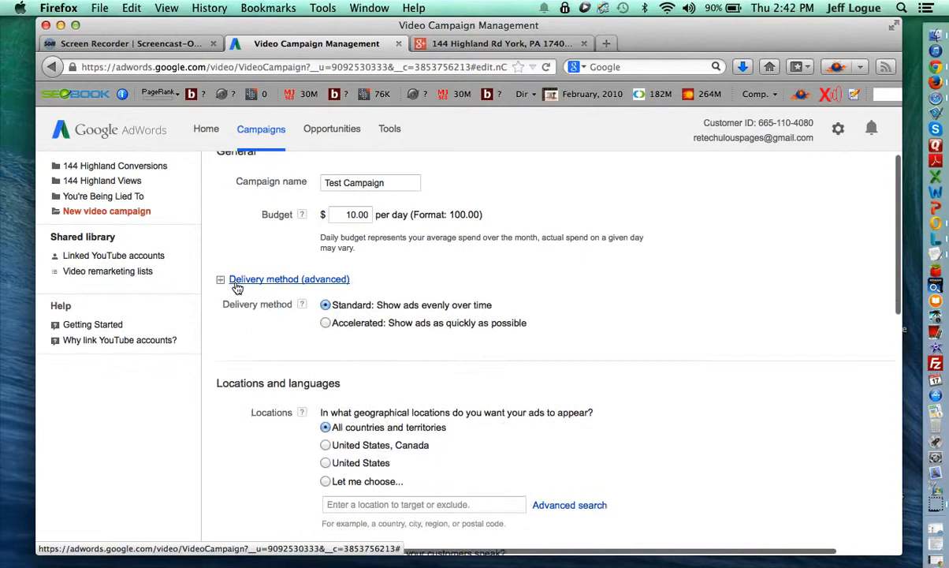
pyautogui.scroll(-1, 379, 323)
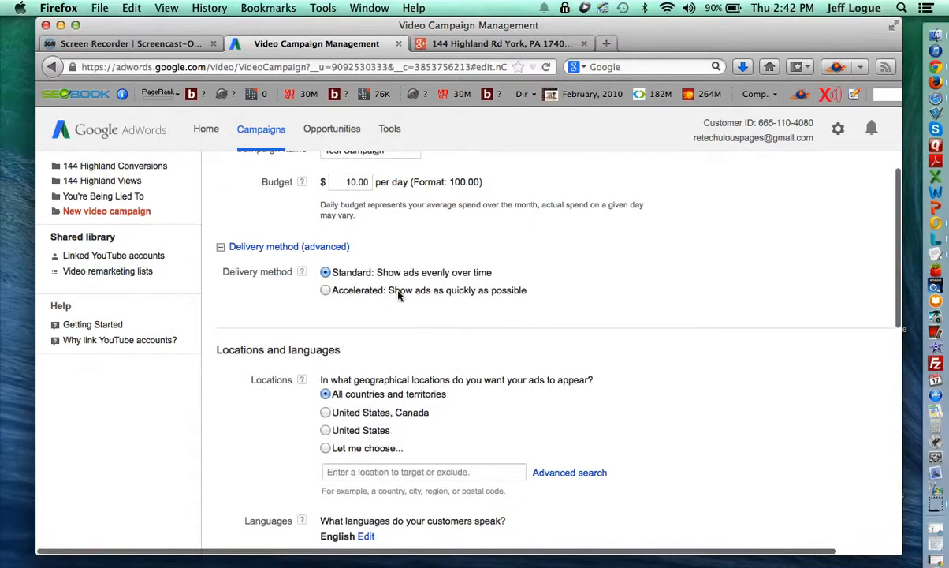
pyautogui.scroll(-4, 438, 315)
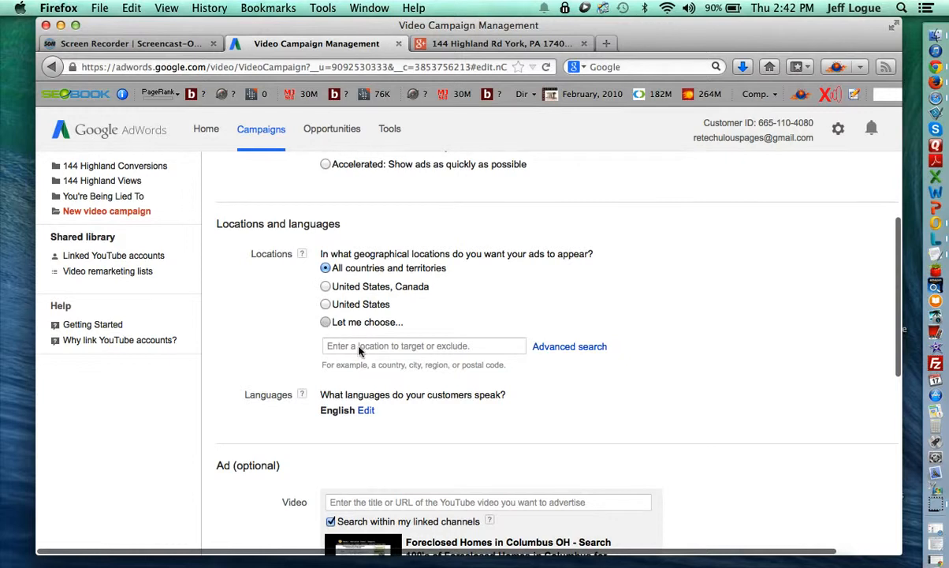
pyautogui.click(355, 347)
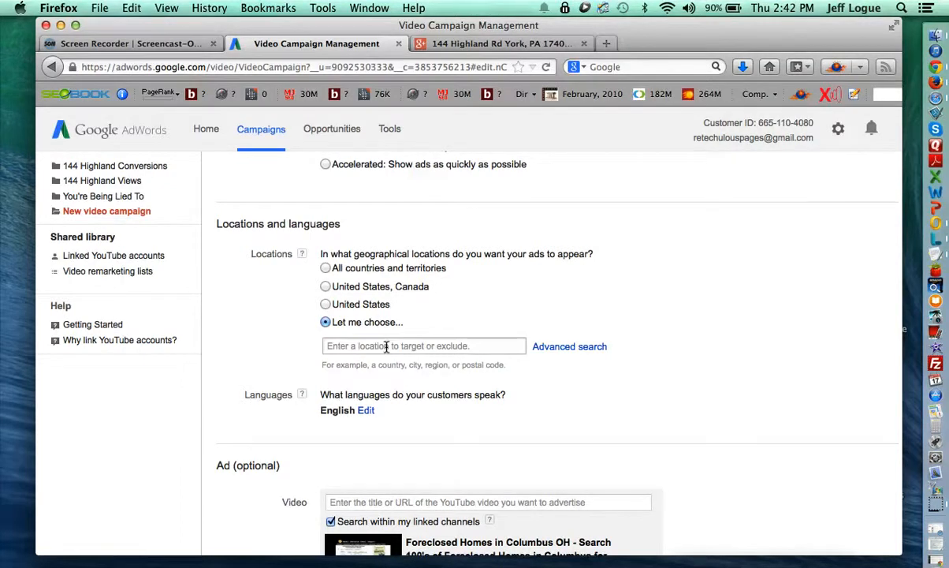
pyautogui.click(387, 346)
pyautogui.write('york')
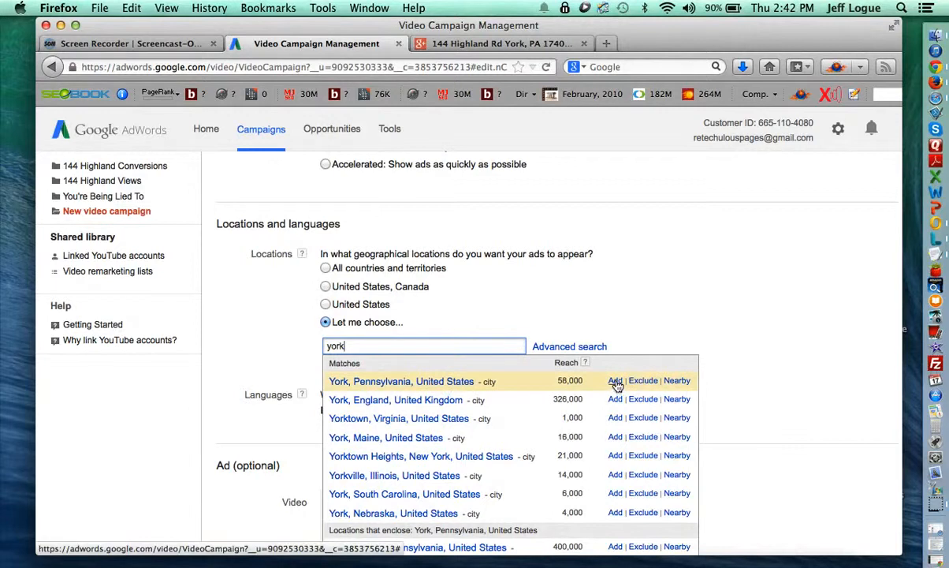
pyautogui.click(614, 381)
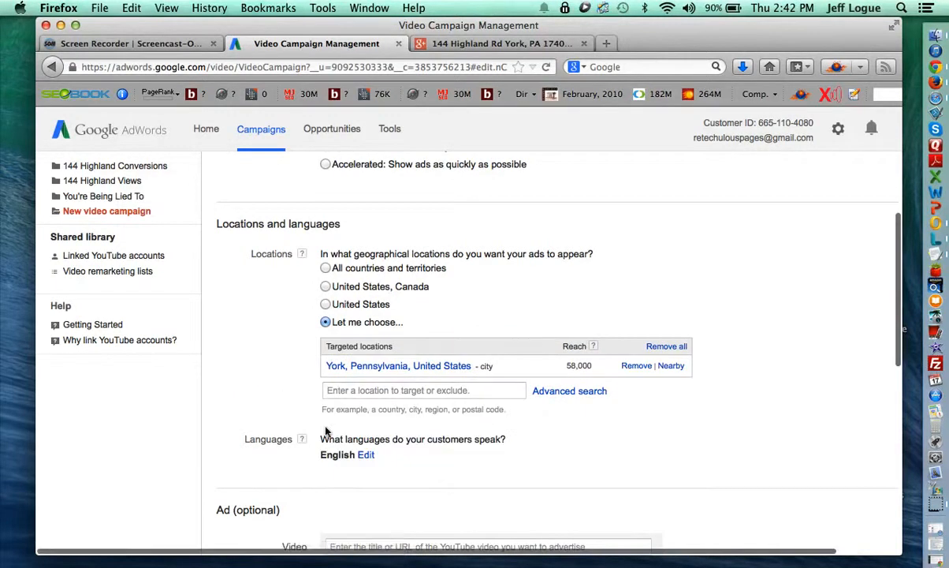
pyautogui.scroll(-3, 327, 430)
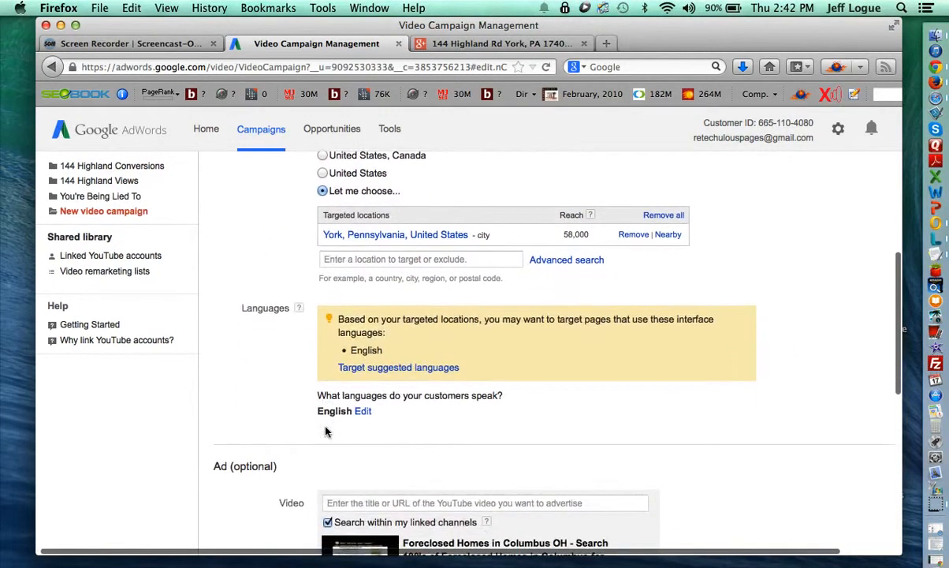
pyautogui.scroll(-4, 327, 430)
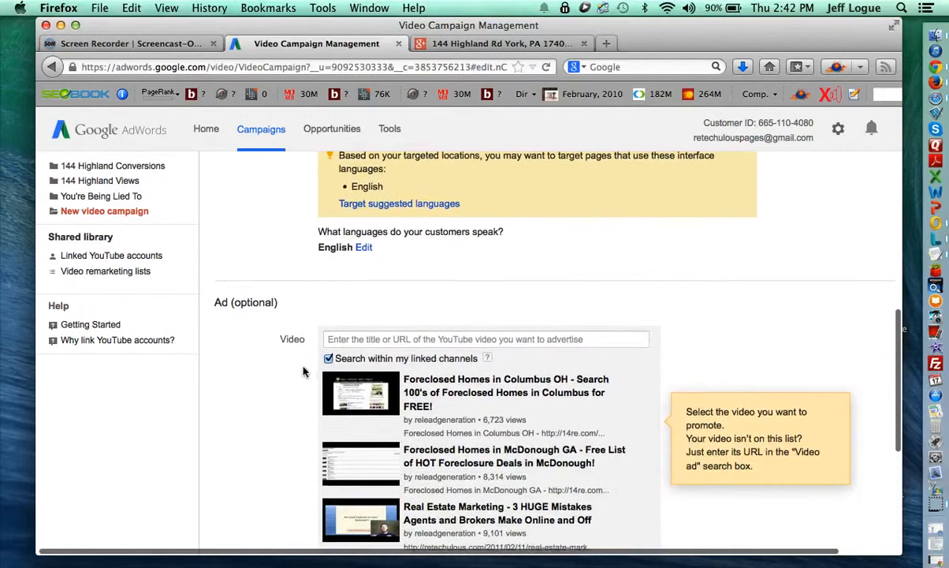
# Search 'preroll' and select the Listing Presentation for YouTube Preroll Ads Example video.
pyautogui.click(363, 322)
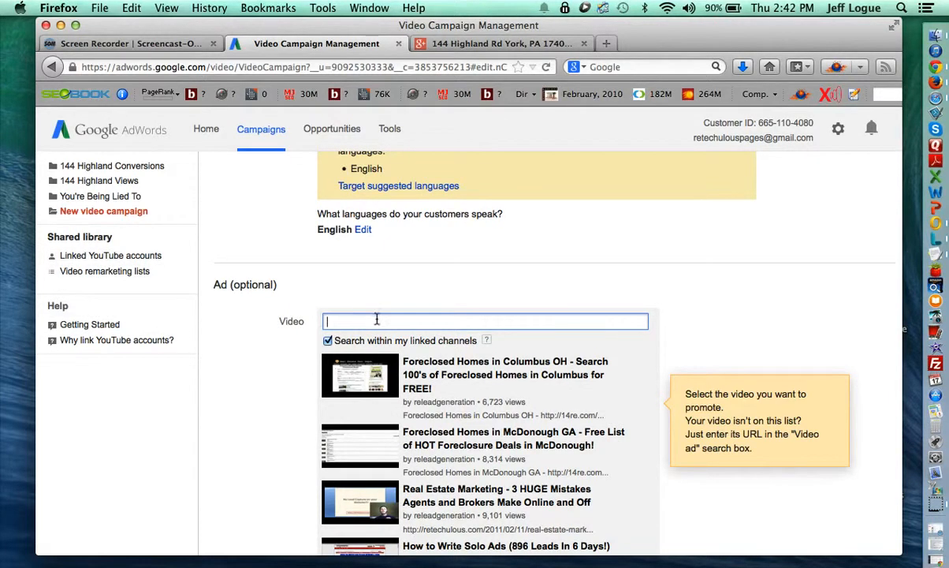
pyautogui.write('preroll')
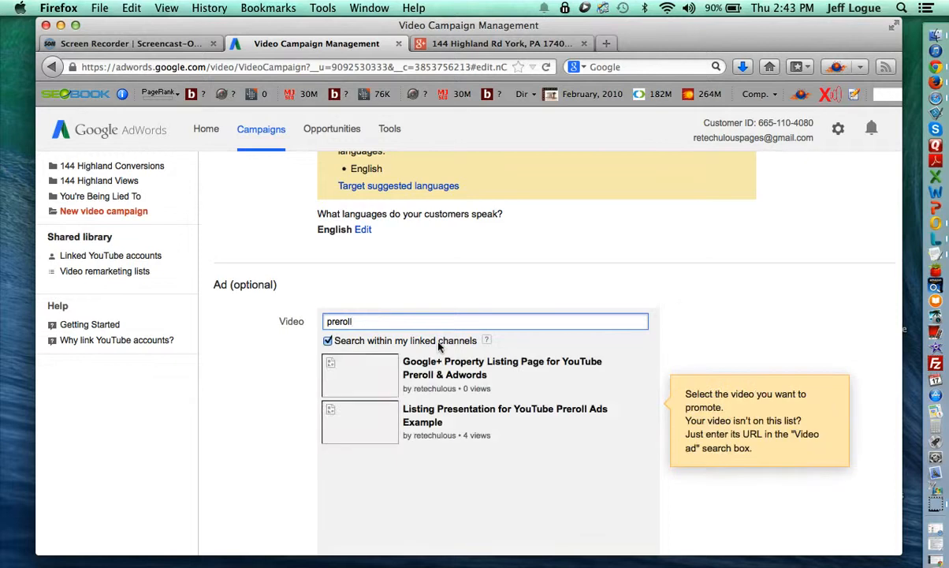
pyautogui.click(431, 420)
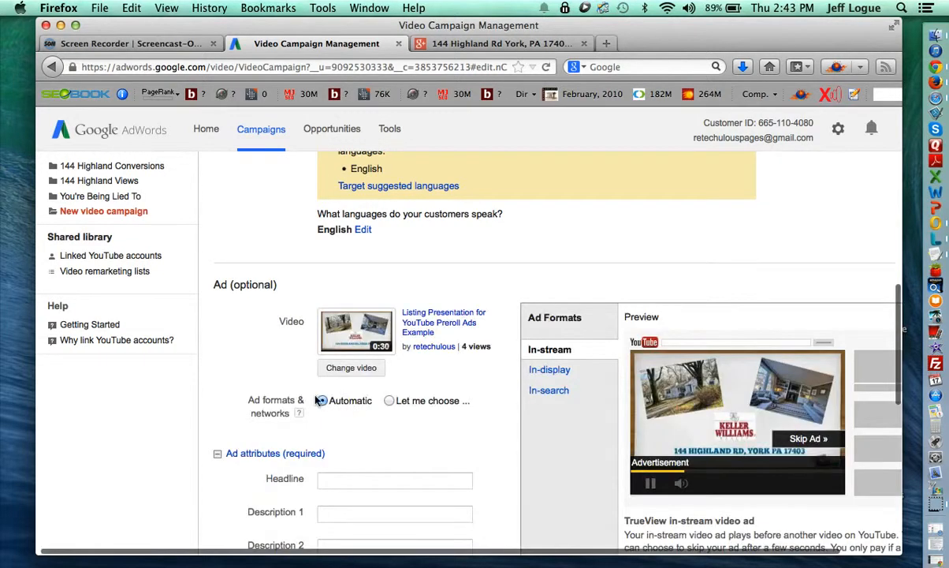
pyautogui.scroll(-3, 315, 401)
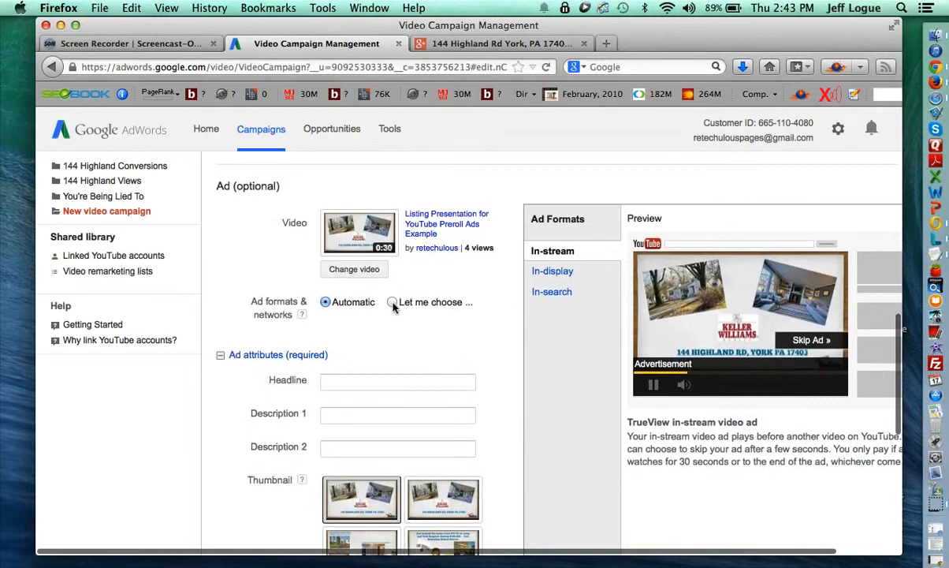
# Limit the ad to in-stream on YouTube Videos, removing In-display, In-search and Google Display Network.
pyautogui.click(392, 302)
pyautogui.click(533, 322)
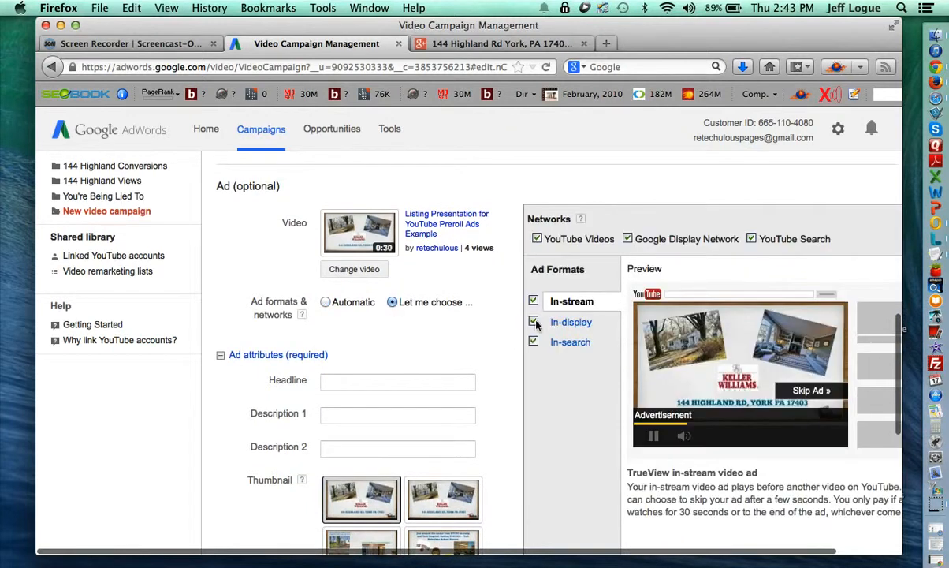
pyautogui.click(534, 341)
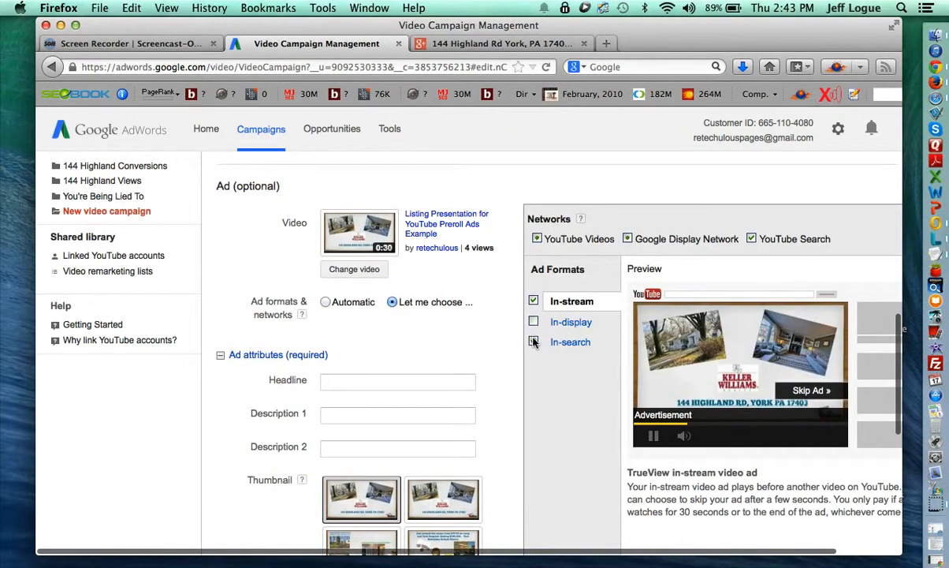
pyautogui.click(628, 239)
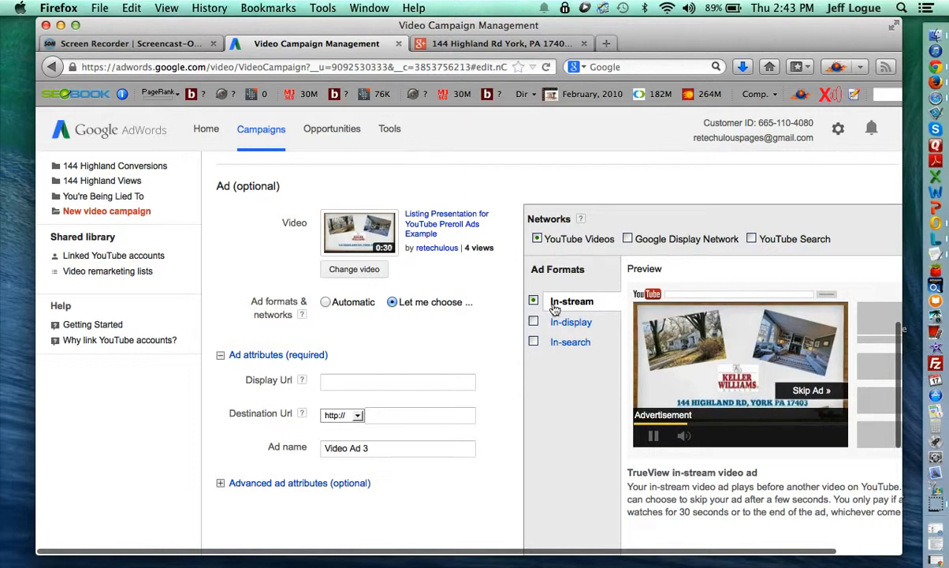
pyautogui.scroll(-2, 496, 396)
pyautogui.click(406, 337)
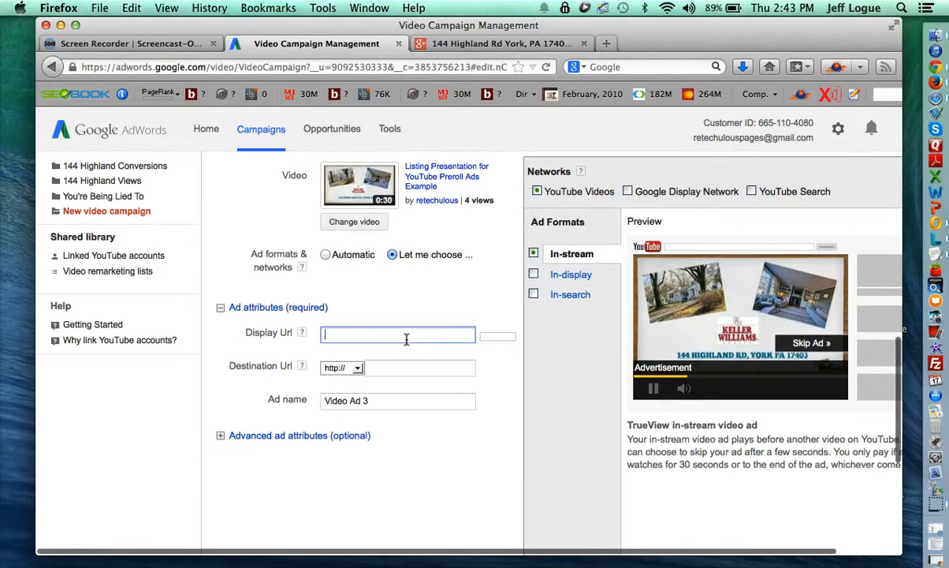
pyautogui.click(392, 369)
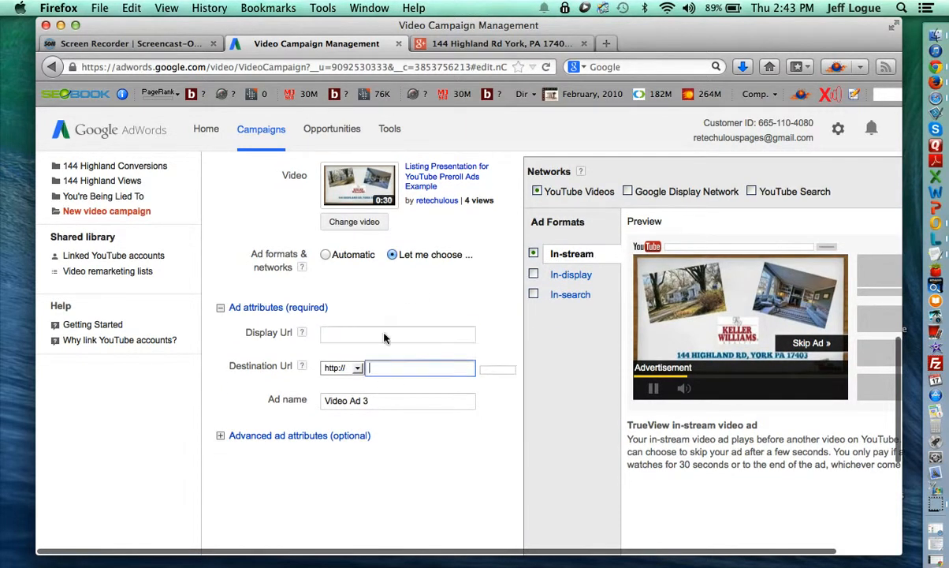
pyautogui.click(493, 43)
pyautogui.click(411, 67)
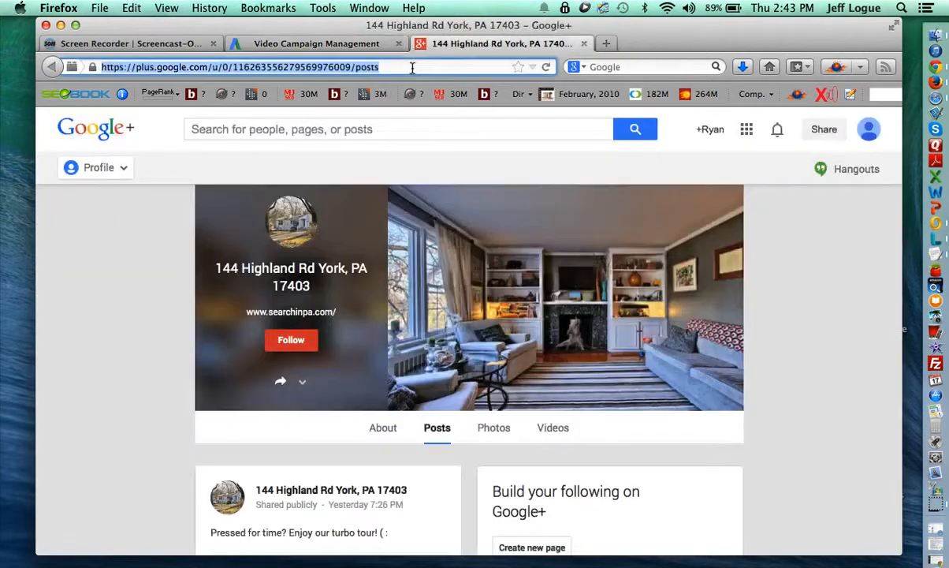
pyautogui.press('super+c')
pyautogui.click(322, 44)
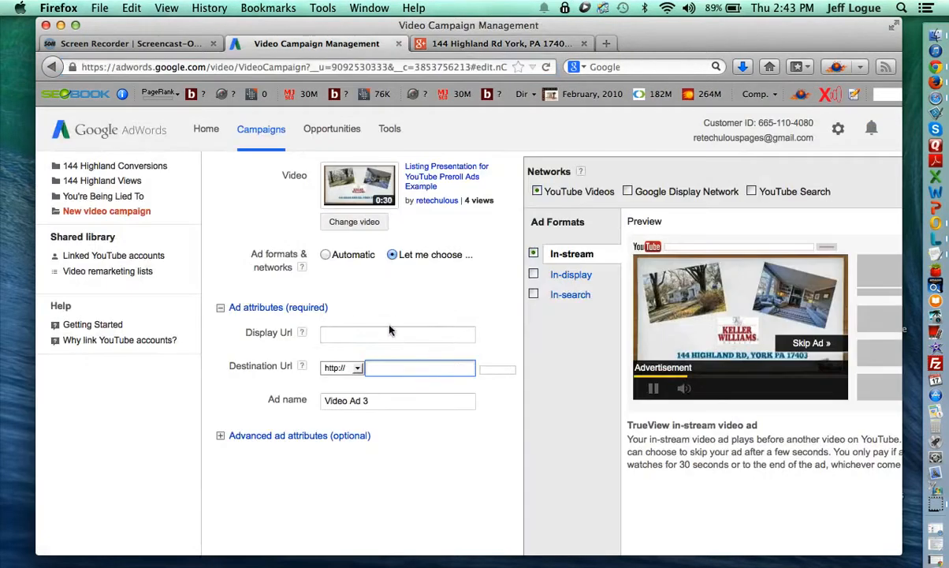
pyautogui.press('super+v')
pyautogui.click(368, 369)
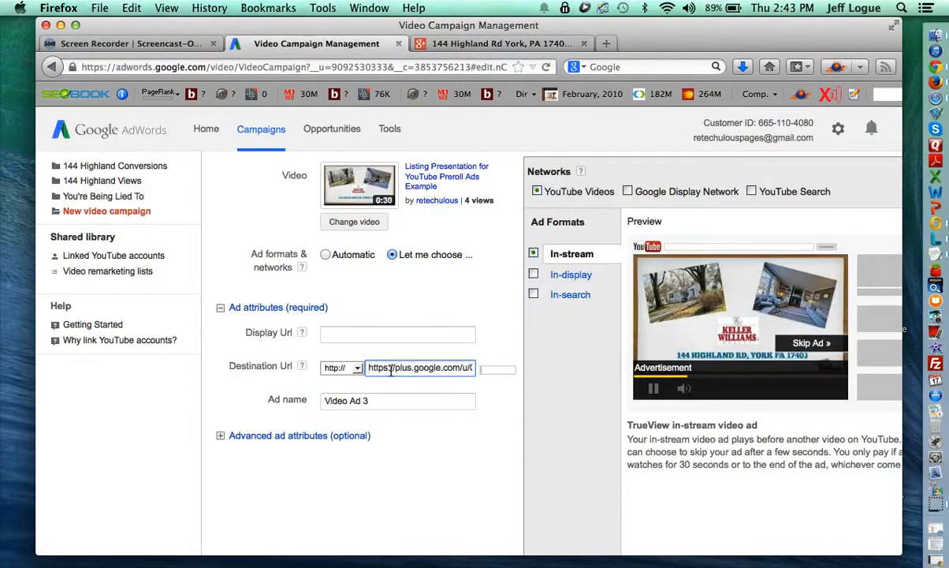
pyautogui.moveTo(391, 369); pyautogui.dragTo(347, 364)
pyautogui.press('BackSpace')
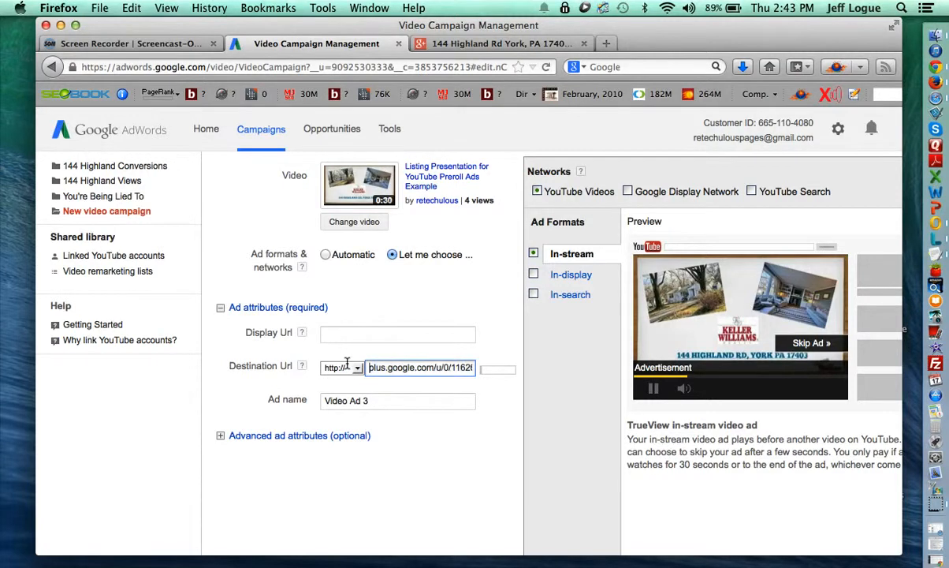
pyautogui.click(404, 330)
pyautogui.write('plu')
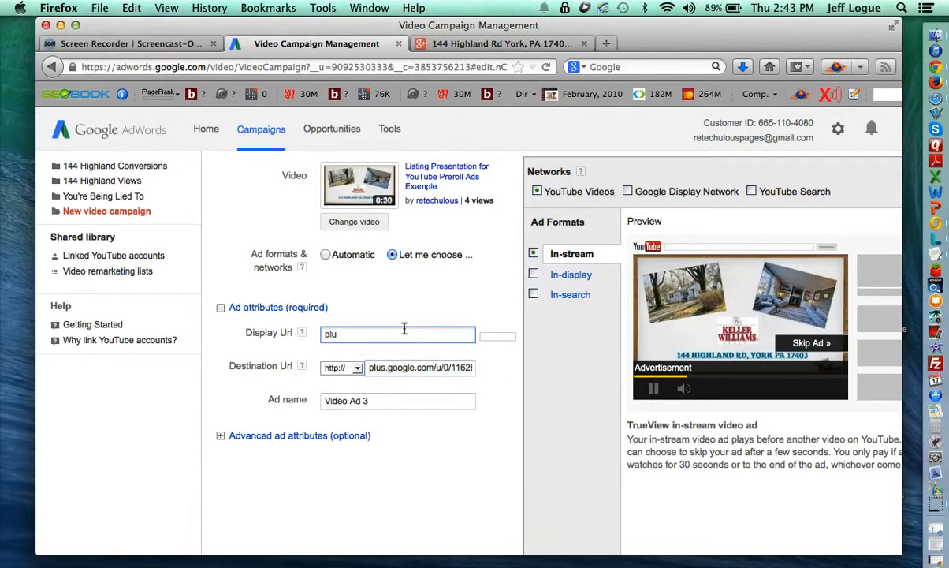
pyautogui.click(403, 399)
pyautogui.moveTo(403, 399); pyautogui.dragTo(304, 383)
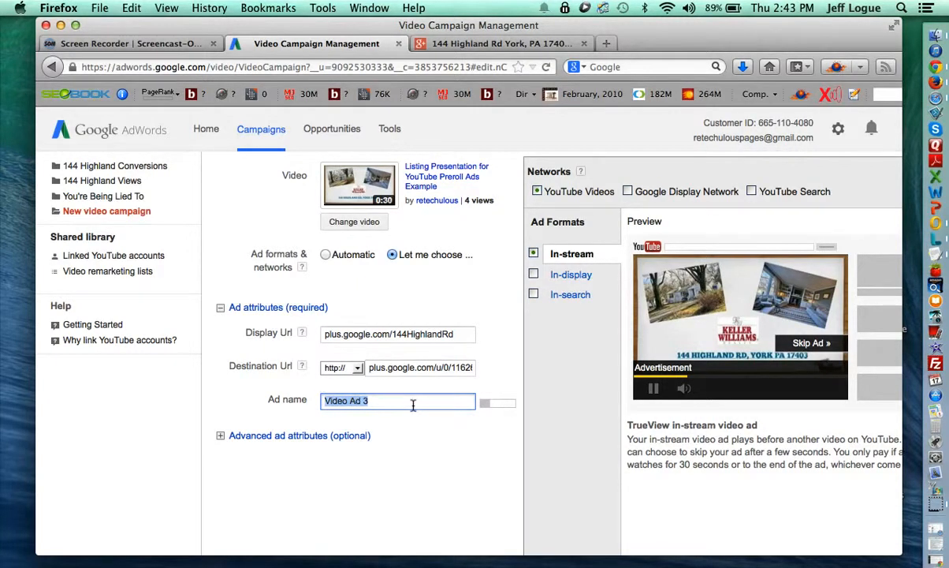
pyautogui.write('Test Ad')
# Expand the Advanced ad attributes to show the companion banner options.
pyautogui.scroll(-3, 364, 448)
pyautogui.click(224, 340)
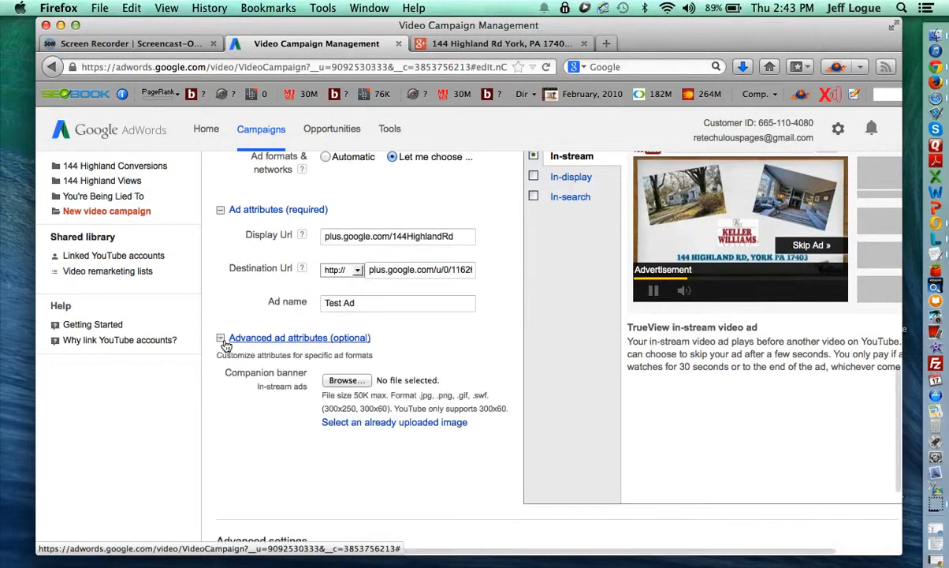
pyautogui.scroll(-2, 237, 374)
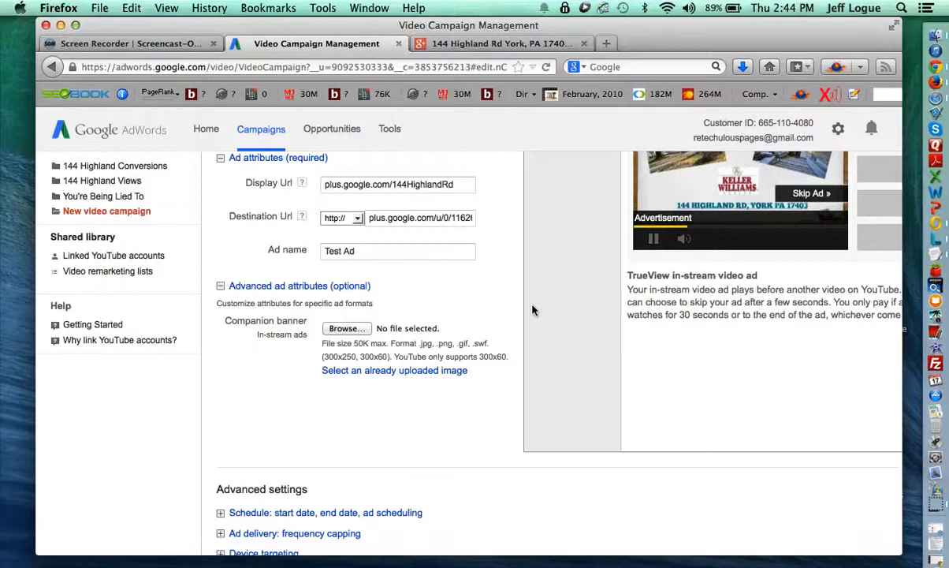
# Upload image300x60.png as the in-stream ad's companion banner.
pyautogui.click(340, 328)
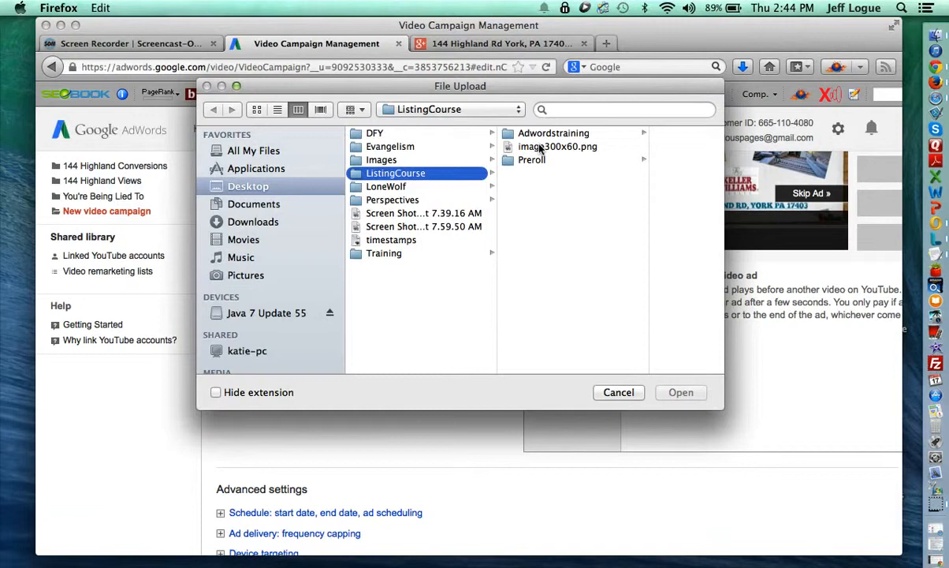
pyautogui.click(540, 148)
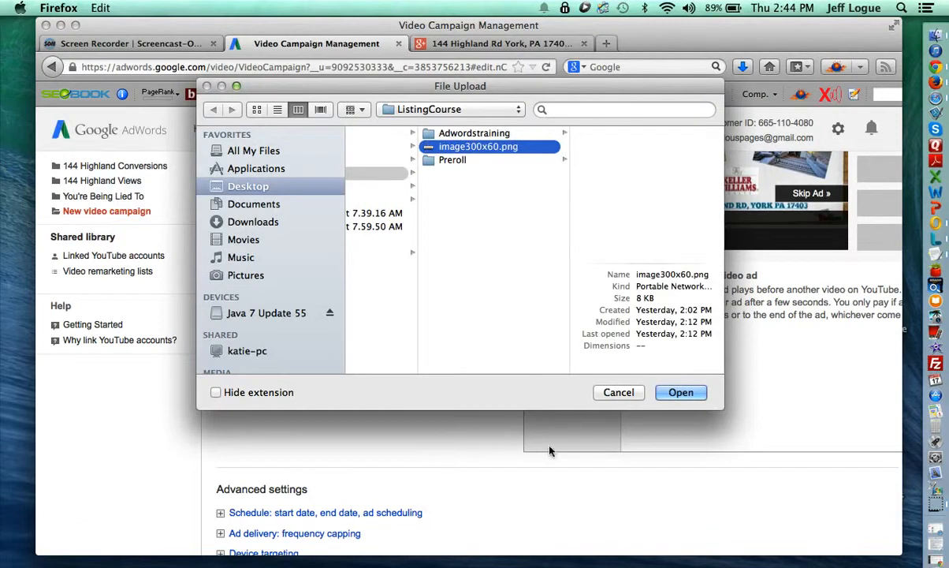
pyautogui.press('Return')
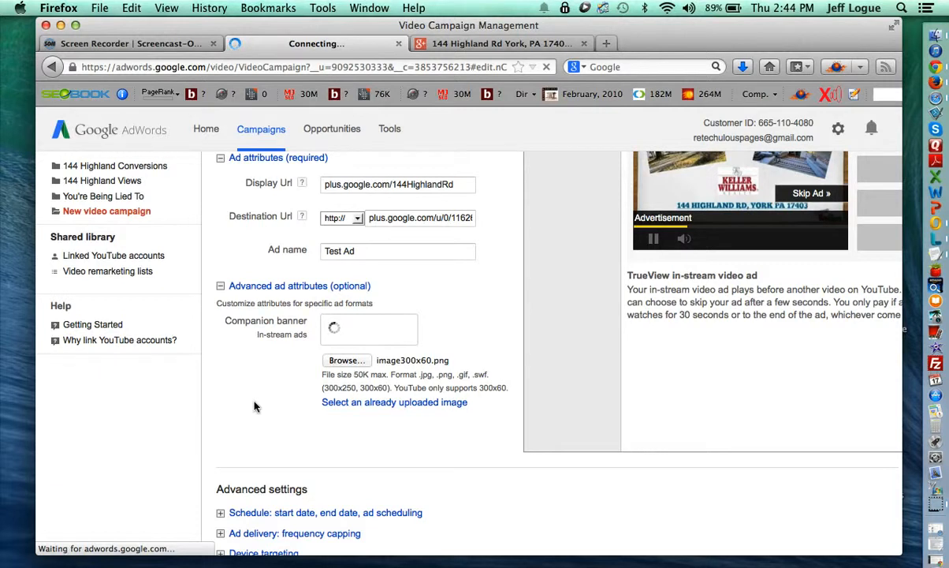
pyautogui.scroll(-1, 284, 392)
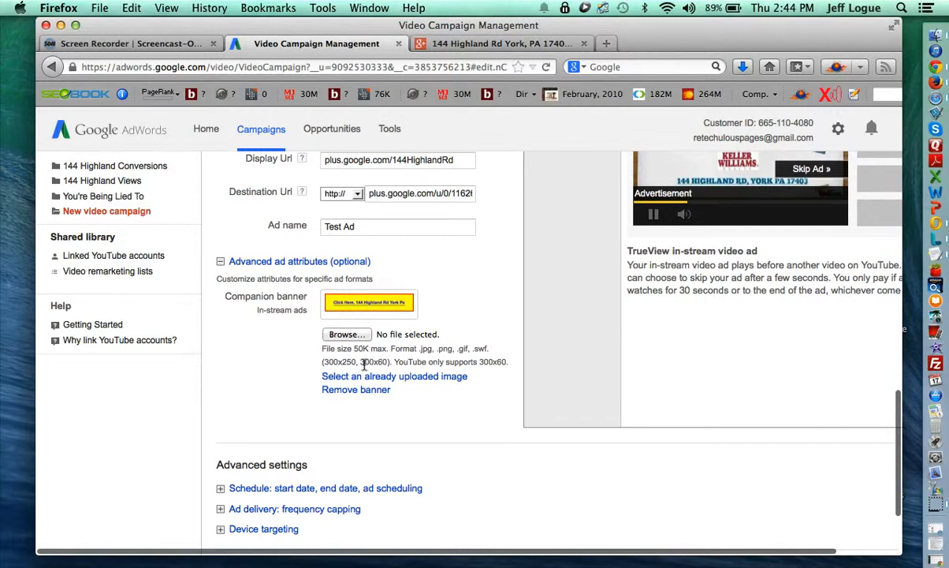
pyautogui.scroll(-1, 335, 347)
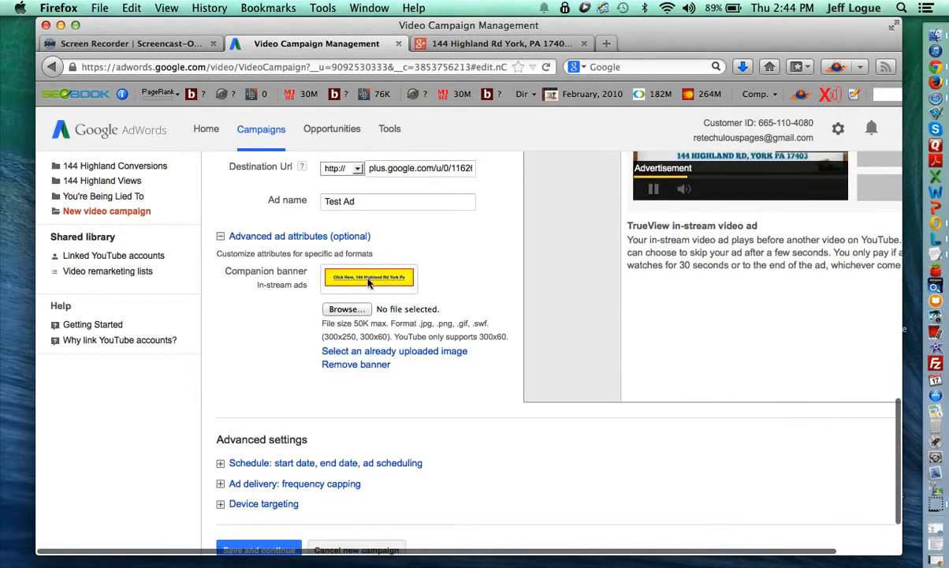
pyautogui.scroll(-3, 338, 318)
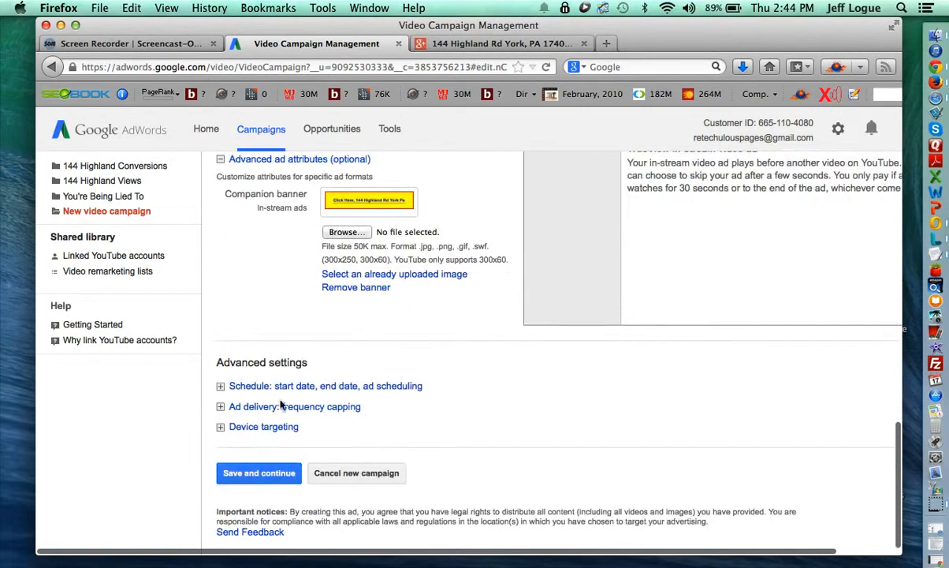
# Expand the schedule settings and open the Ad schedule editor, leaving Monday's hours unchanged.
pyautogui.click(242, 387)
pyautogui.scroll(-5, 243, 393)
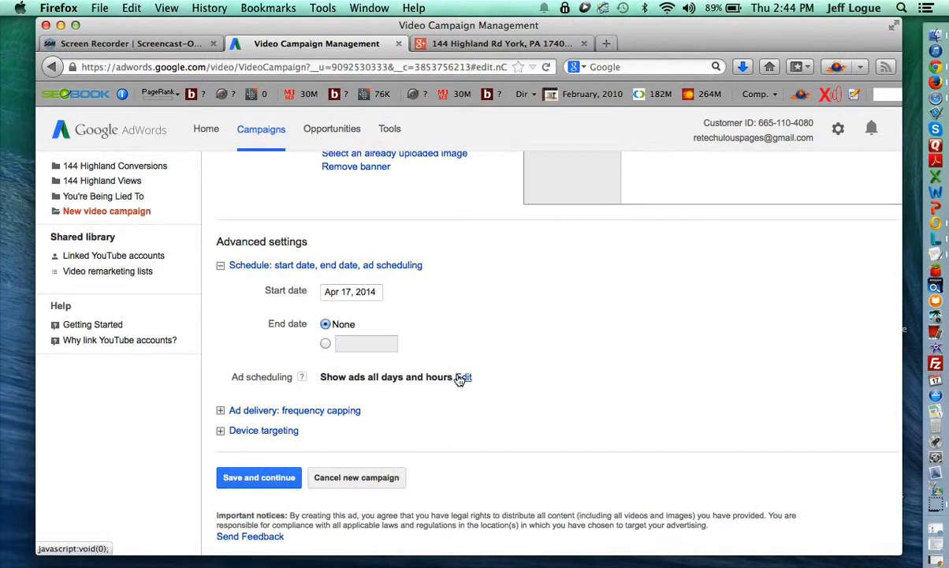
pyautogui.click(496, 388)
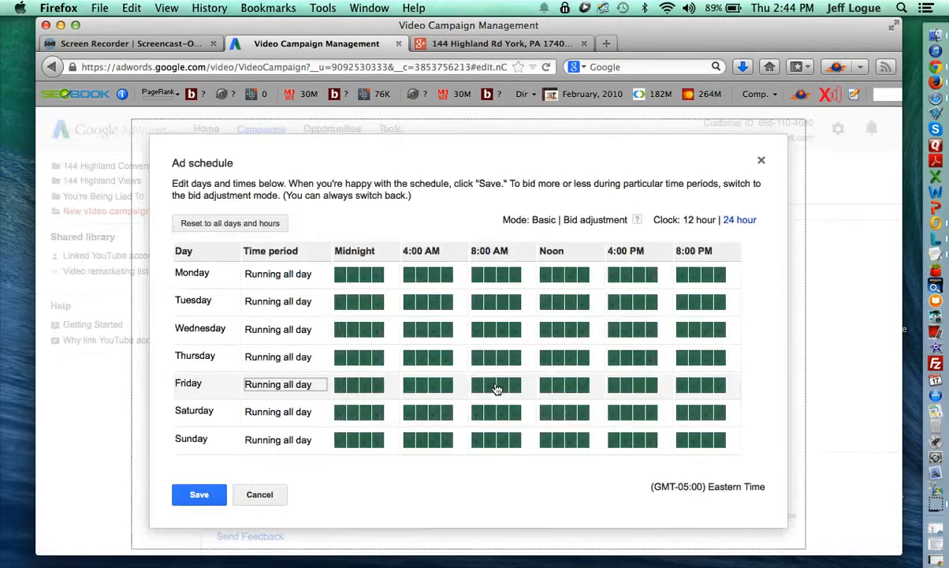
pyautogui.click(290, 282)
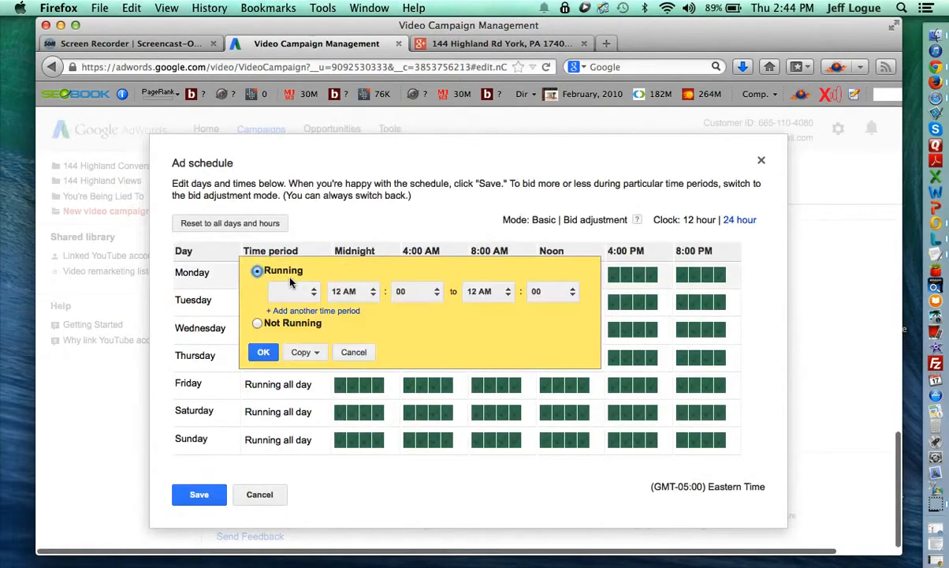
pyautogui.click(304, 290)
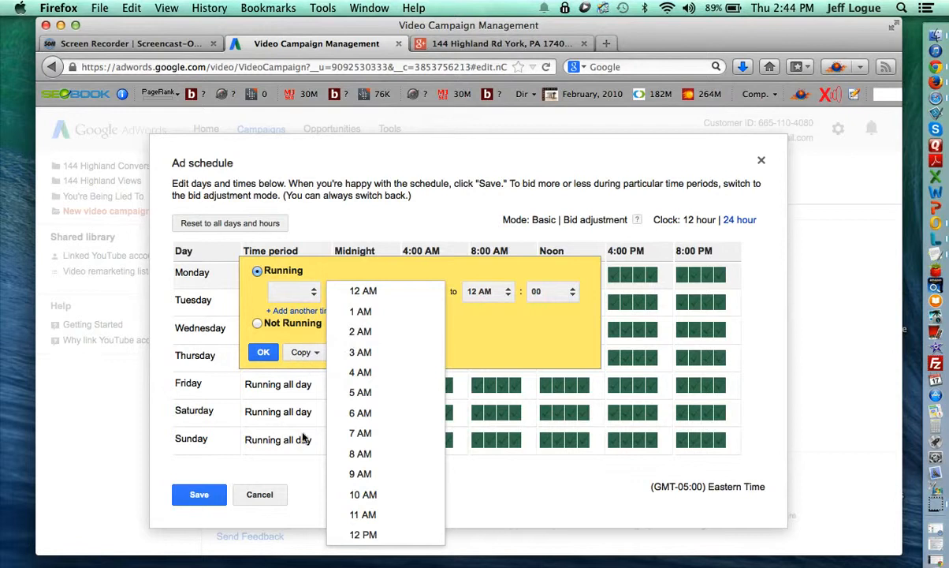
pyautogui.click(456, 220)
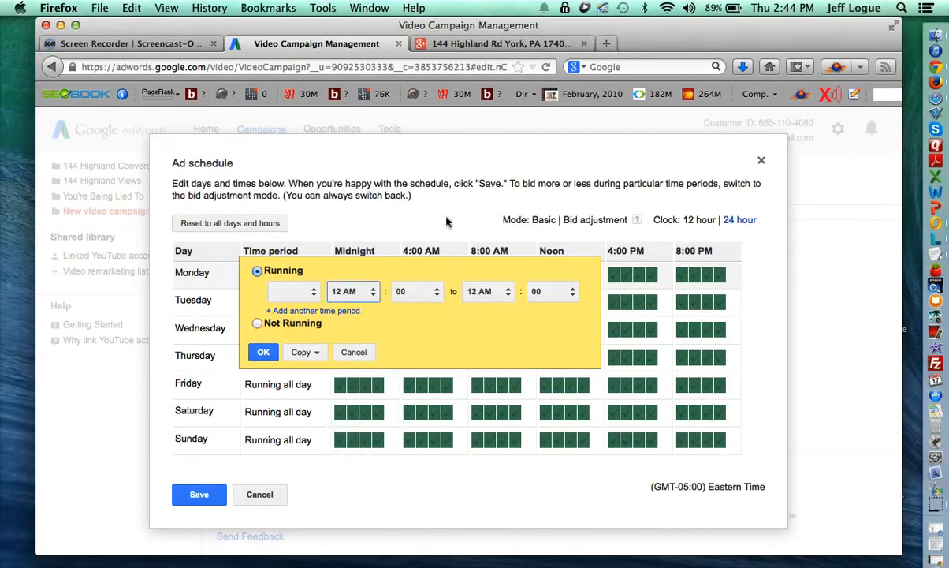
pyautogui.click(350, 353)
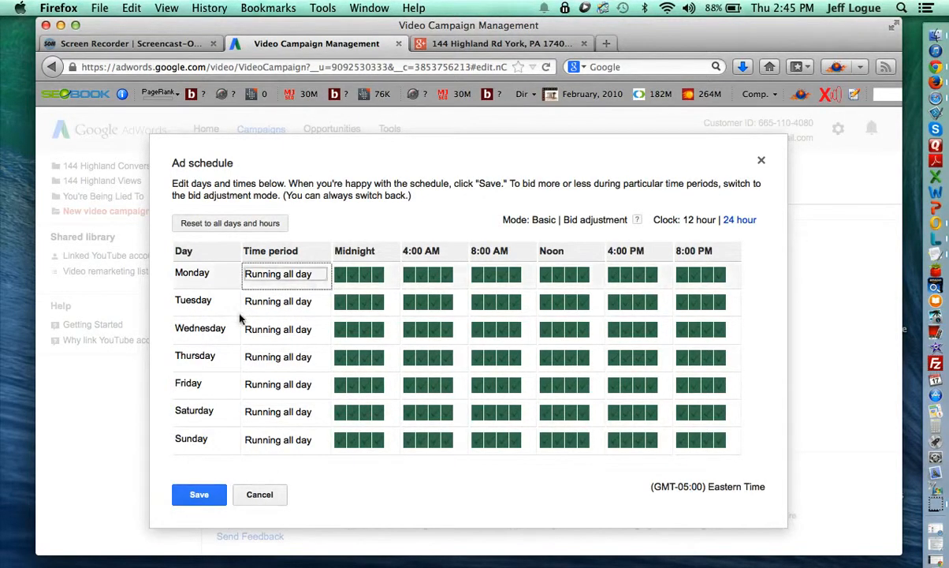
# Cancel the Ad schedule dialog and expand the Ad delivery frequency capping options.
pyautogui.click(258, 494)
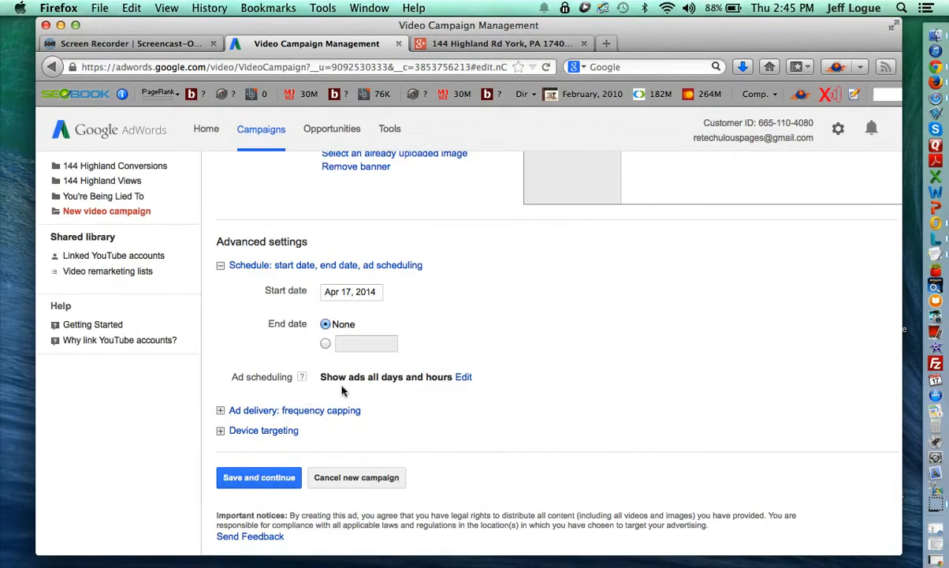
pyautogui.scroll(-1, 342, 390)
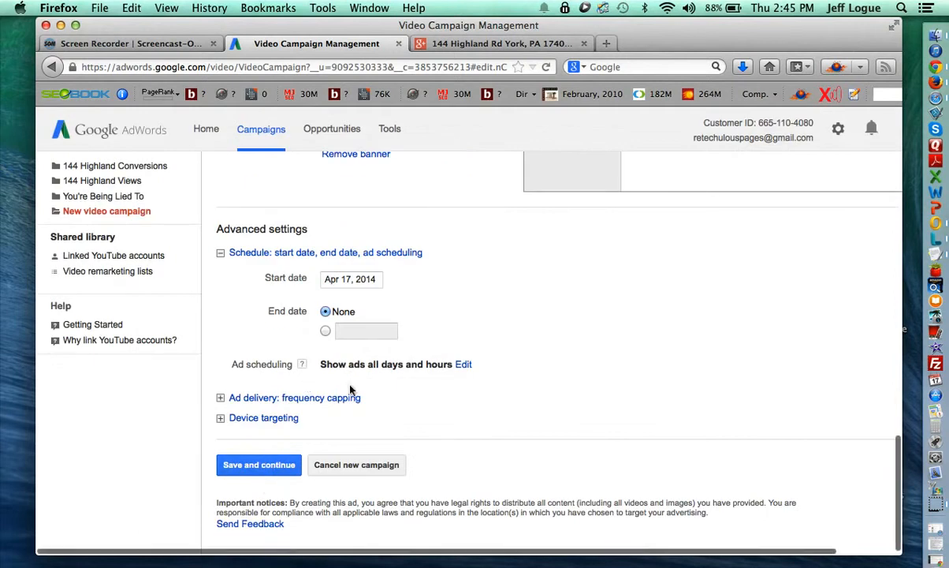
pyautogui.click(230, 388)
pyautogui.scroll(-3, 237, 392)
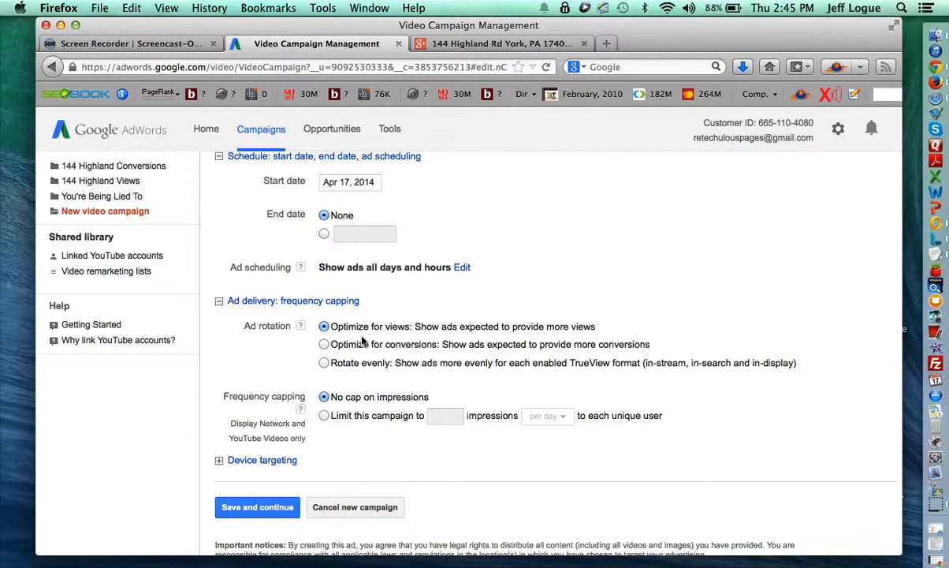
pyautogui.scroll(-1, 373, 409)
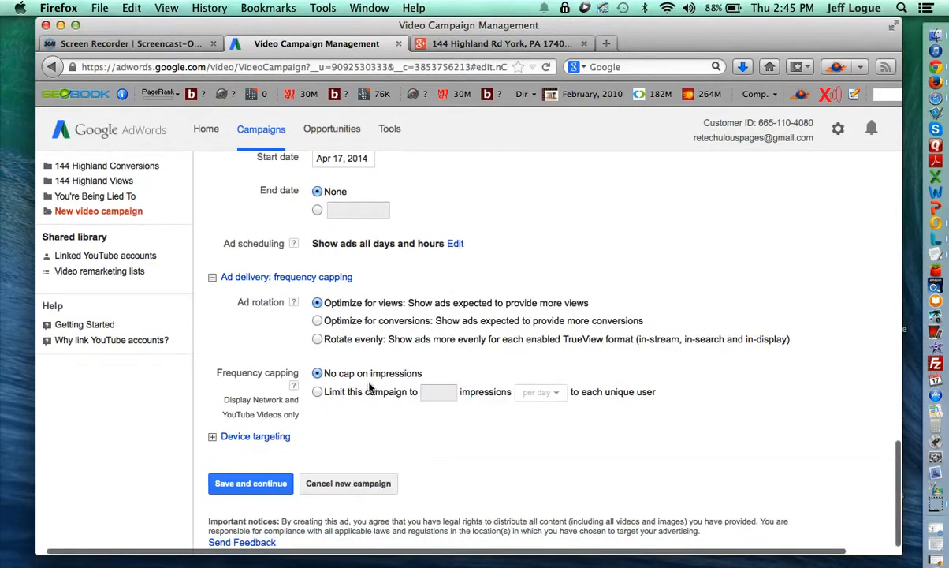
# Try a 5-impressions-per-week cap, revert to No cap on impressions, and expand Device targeting.
pyautogui.click(318, 392)
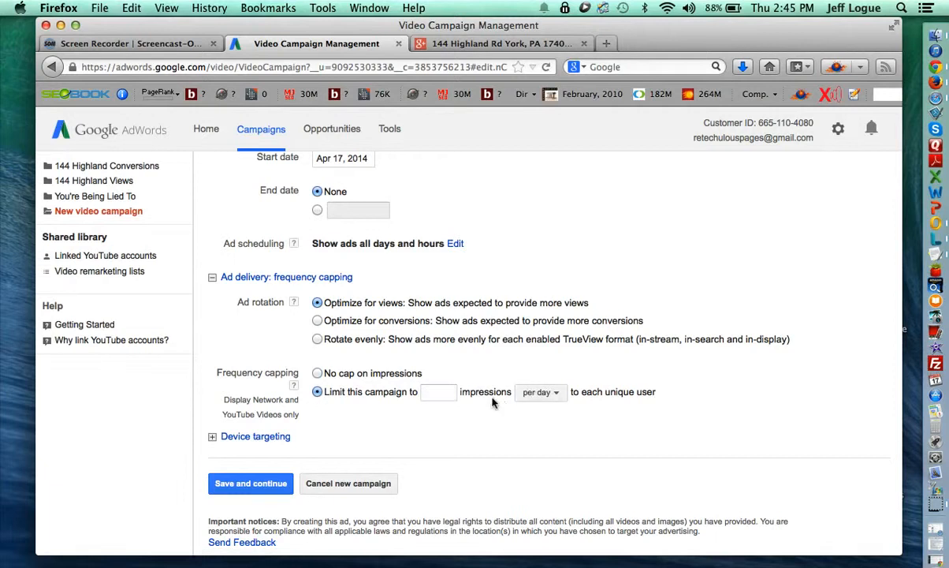
pyautogui.click(536, 393)
pyautogui.click(545, 436)
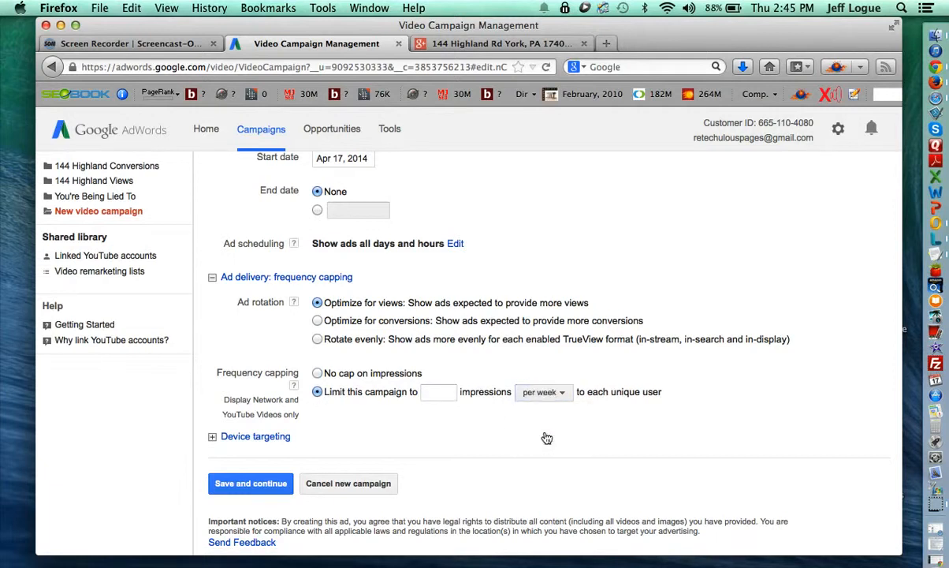
pyautogui.click(443, 392)
pyautogui.click(408, 426)
pyautogui.click(360, 378)
pyautogui.click(223, 438)
pyautogui.scroll(-2, 290, 447)
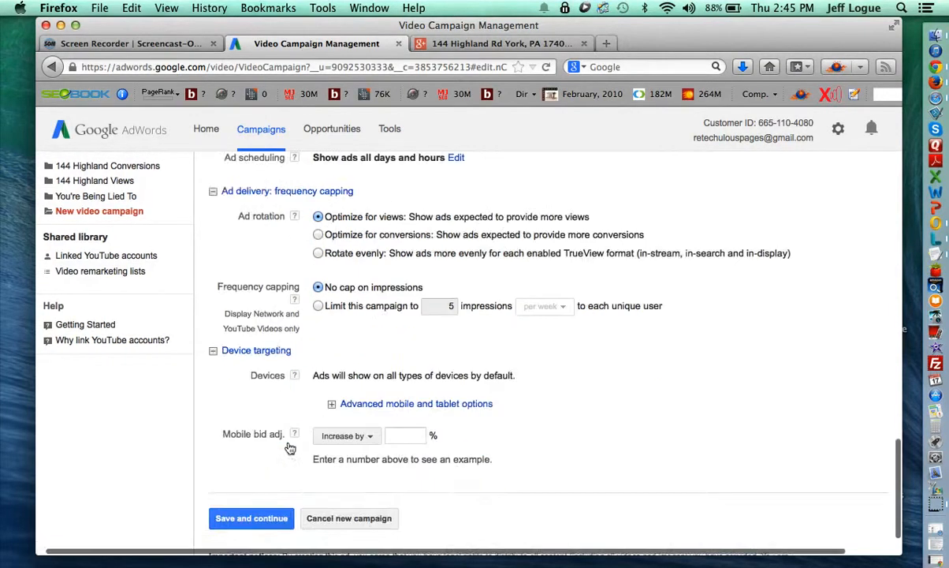
# Set Mobile bid adj. to 'Decrease by' 100%, turning the $10.00 bid into $0.00 on mobile.
pyautogui.scroll(-1, 290, 447)
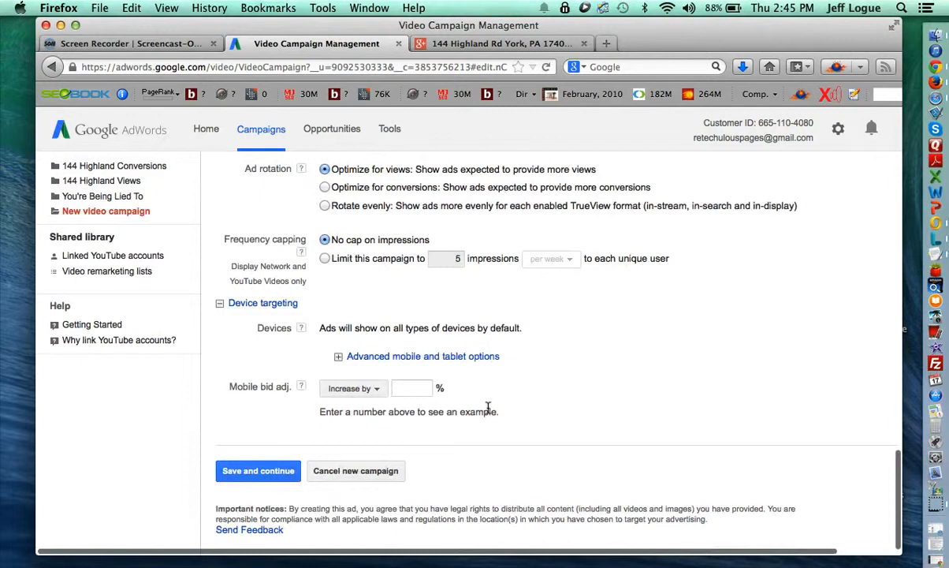
pyautogui.click(369, 394)
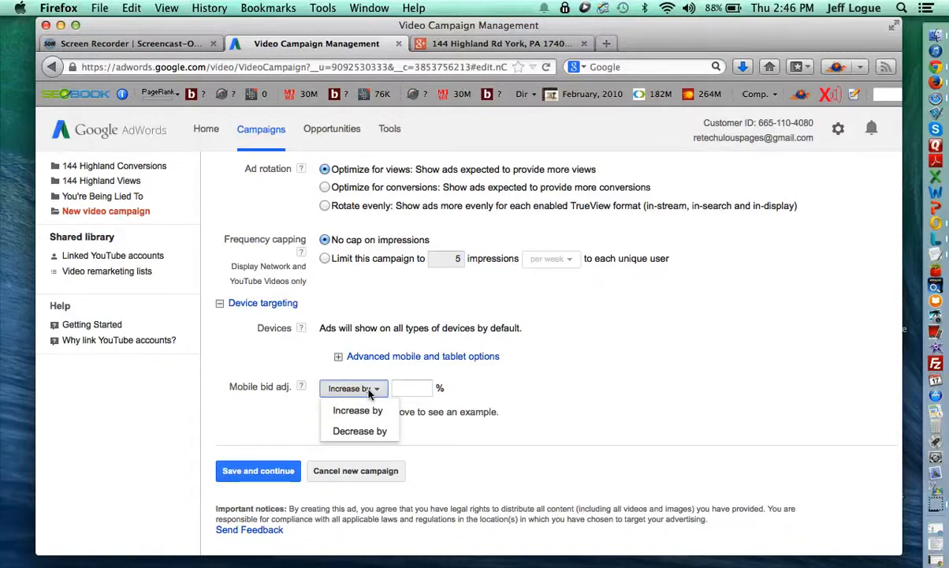
pyautogui.click(364, 431)
pyautogui.click(416, 389)
pyautogui.write('1')
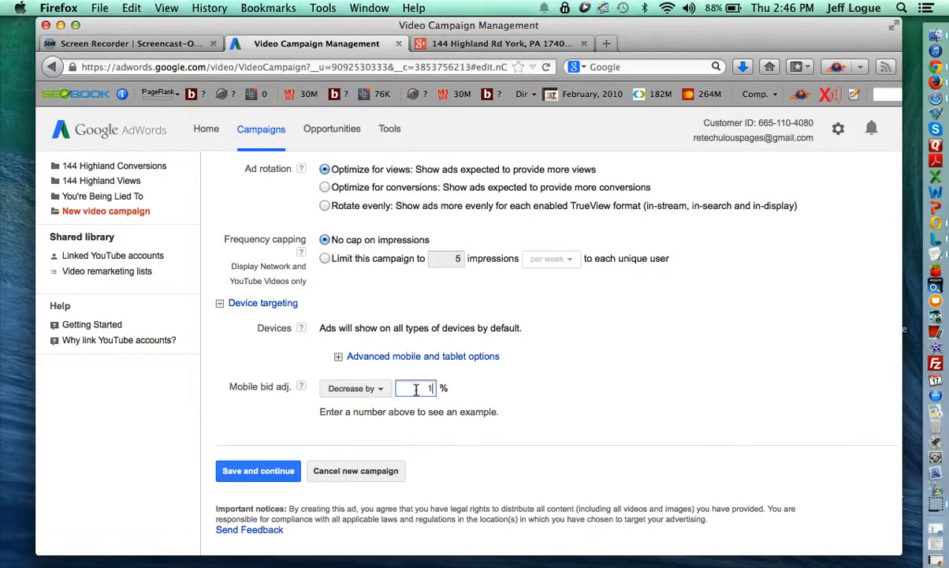
pyautogui.write('00')
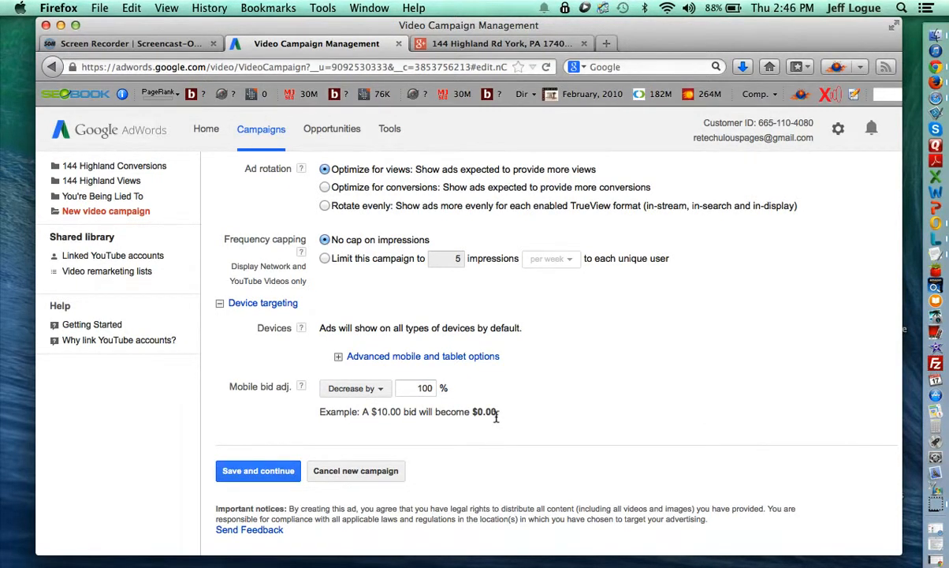
pyautogui.doubleClick(425, 388)
pyautogui.press('BackSpace')
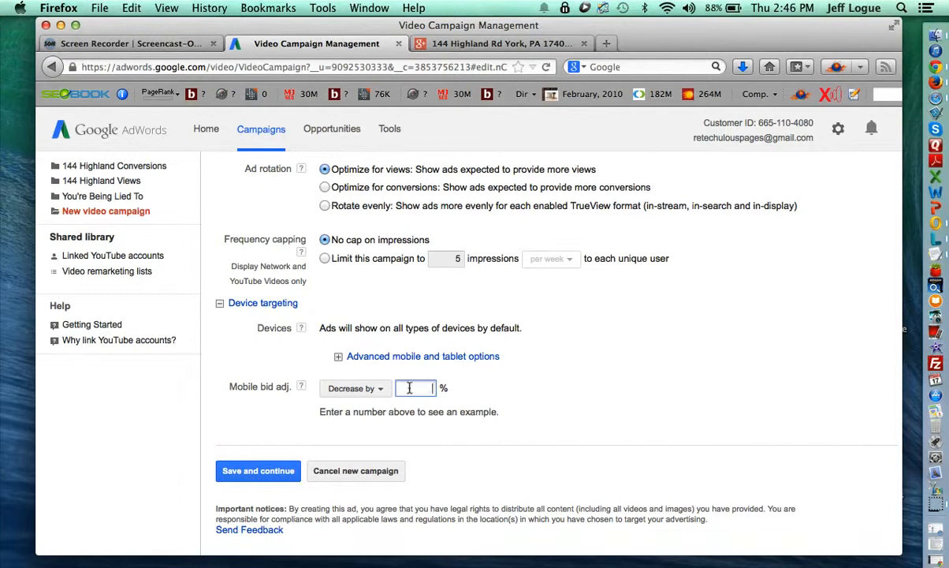
pyautogui.click(355, 388)
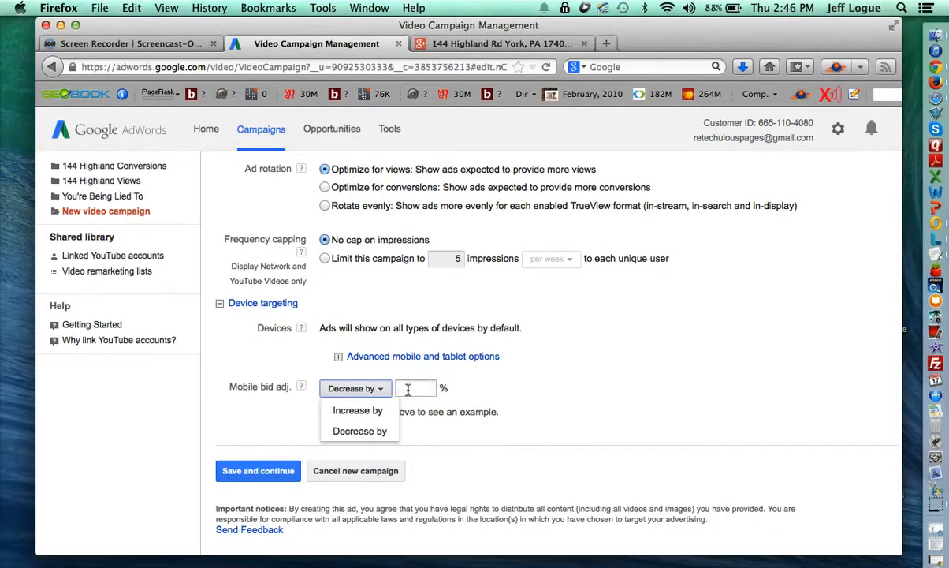
pyautogui.click(418, 389)
pyautogui.write('100')
pyautogui.click(421, 411)
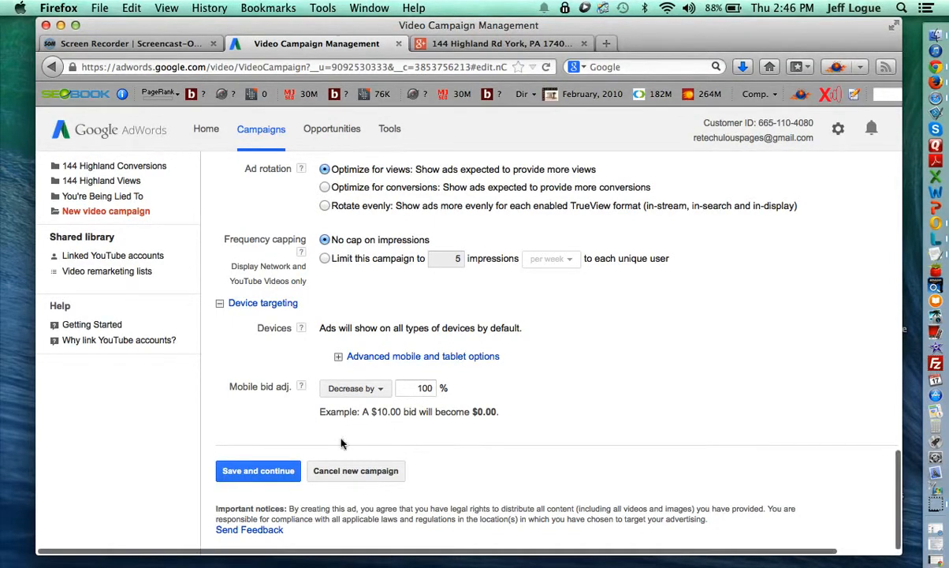
pyautogui.scroll(15, 402, 456)
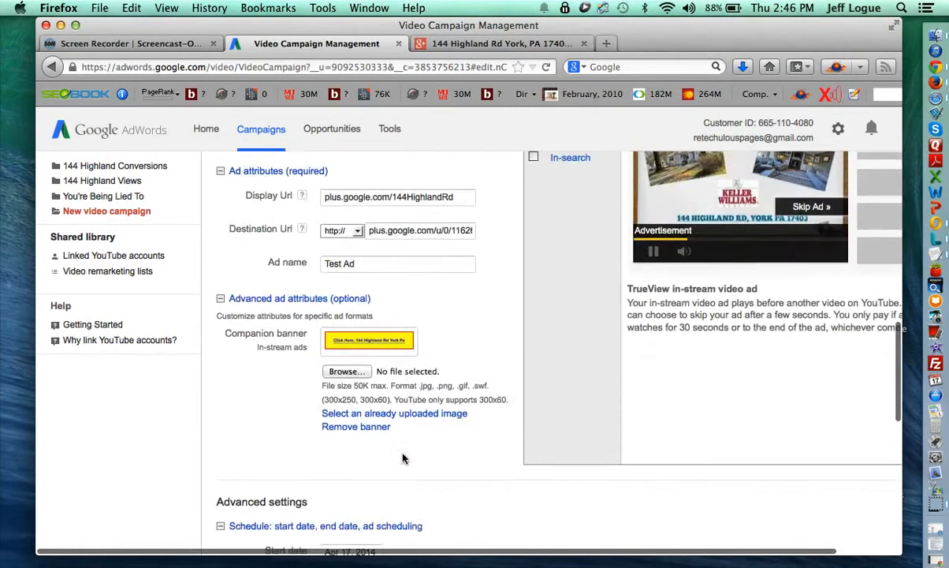
# Open Advanced search under Locations to map York, Pennsylvania's city boundary and reach.
pyautogui.scroll(15, 402, 458)
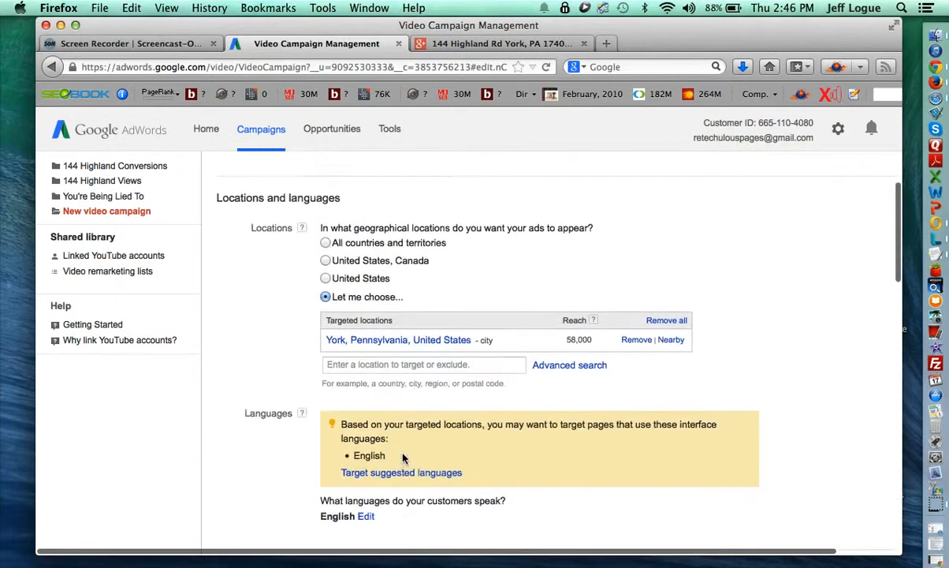
pyautogui.scroll(3, 402, 457)
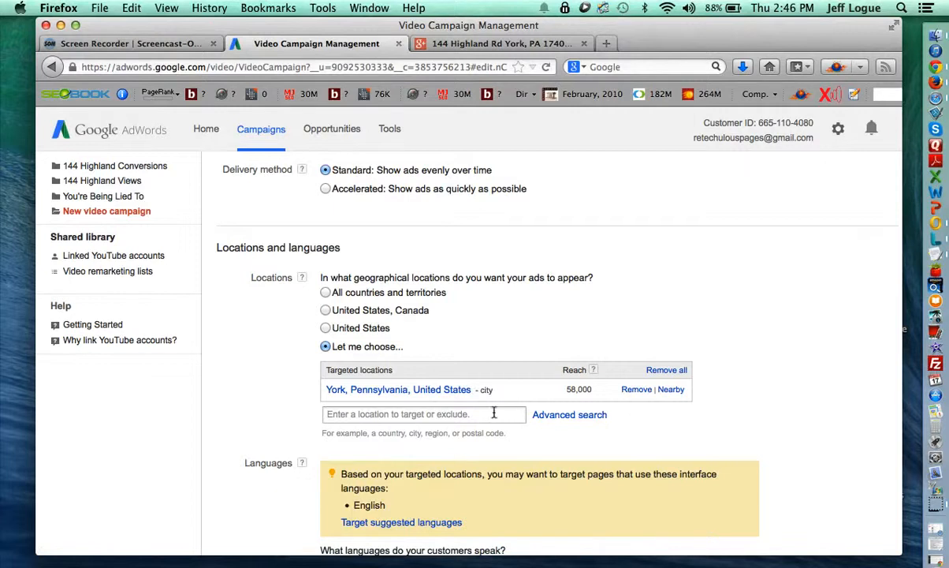
pyautogui.click(574, 417)
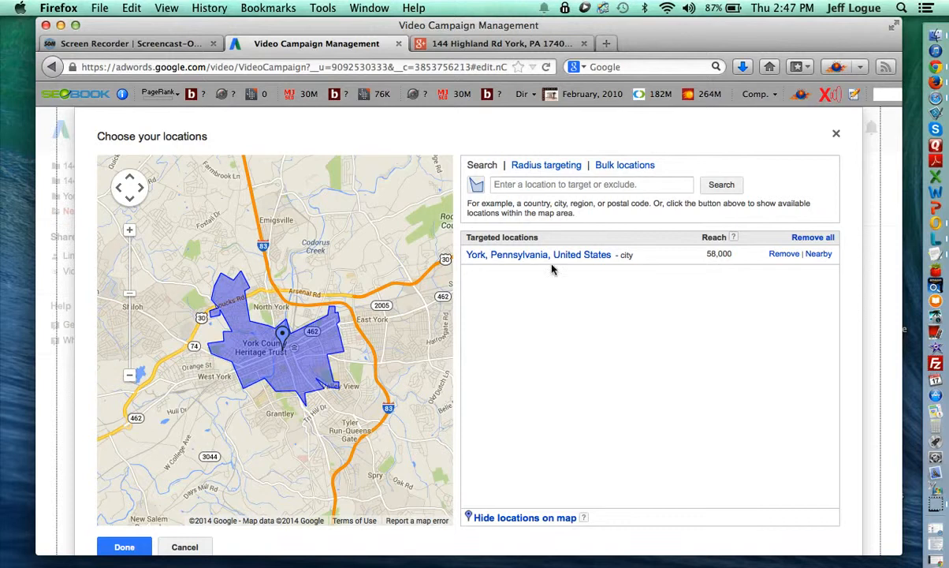
pyautogui.click(546, 166)
pyautogui.click(536, 184)
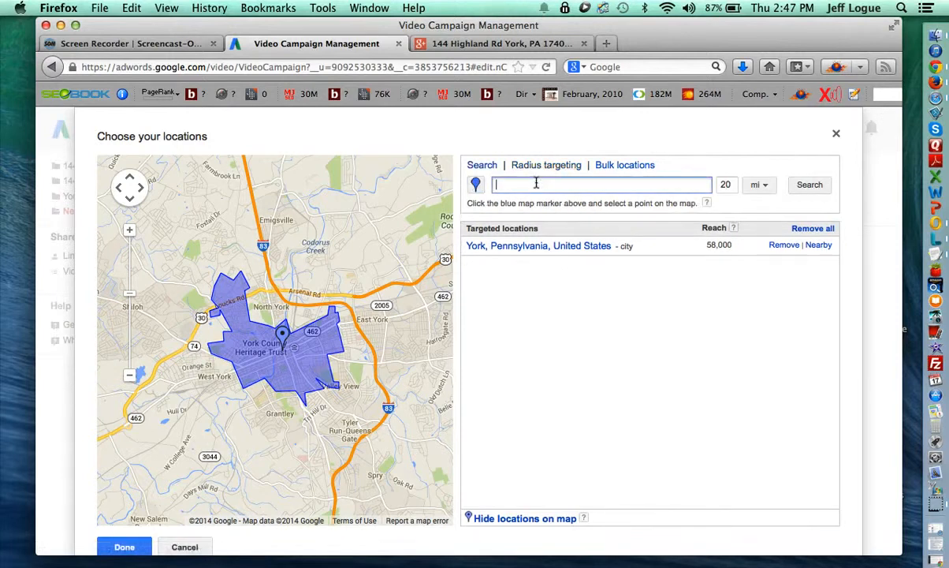
pyautogui.write('york pa')
pyautogui.click(799, 186)
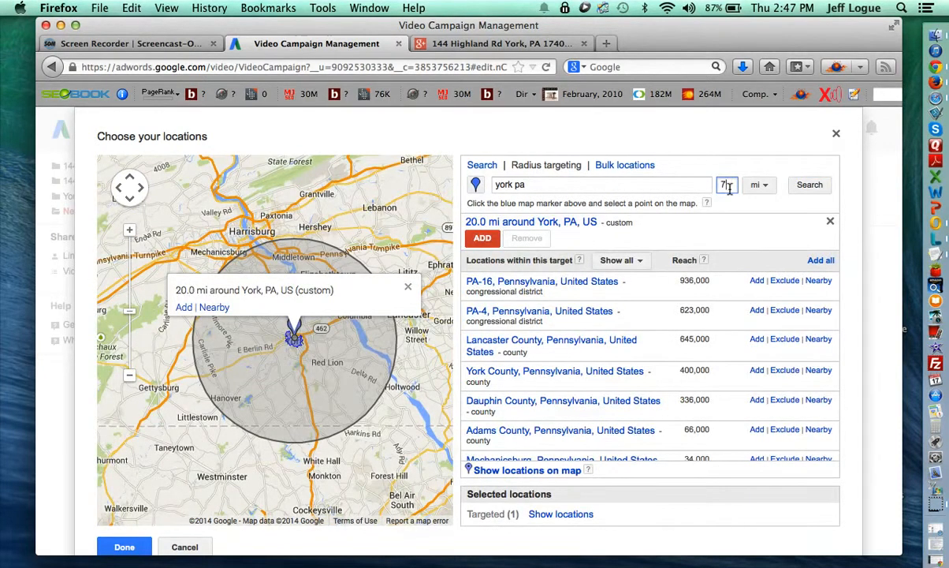
pyautogui.click(812, 185)
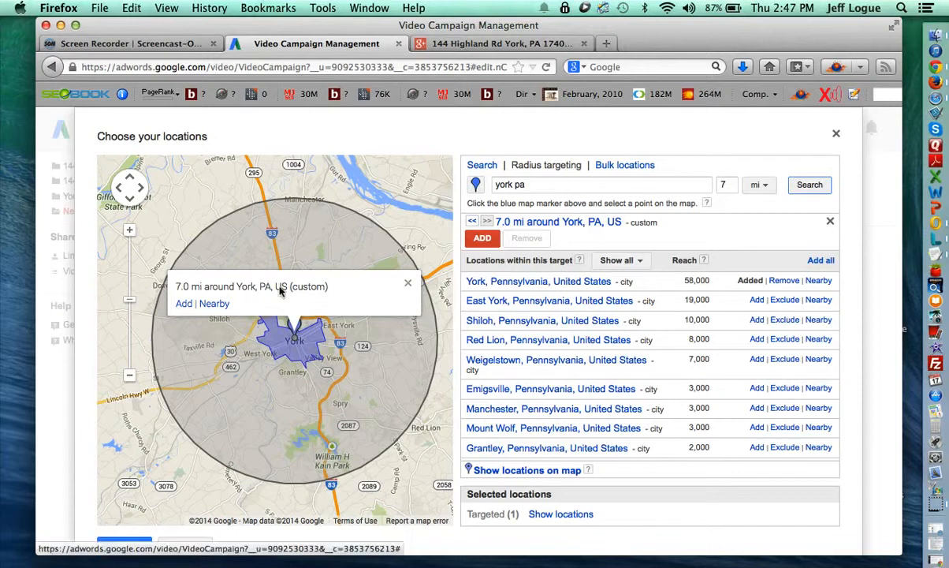
pyautogui.click(725, 185)
pyautogui.write('5')
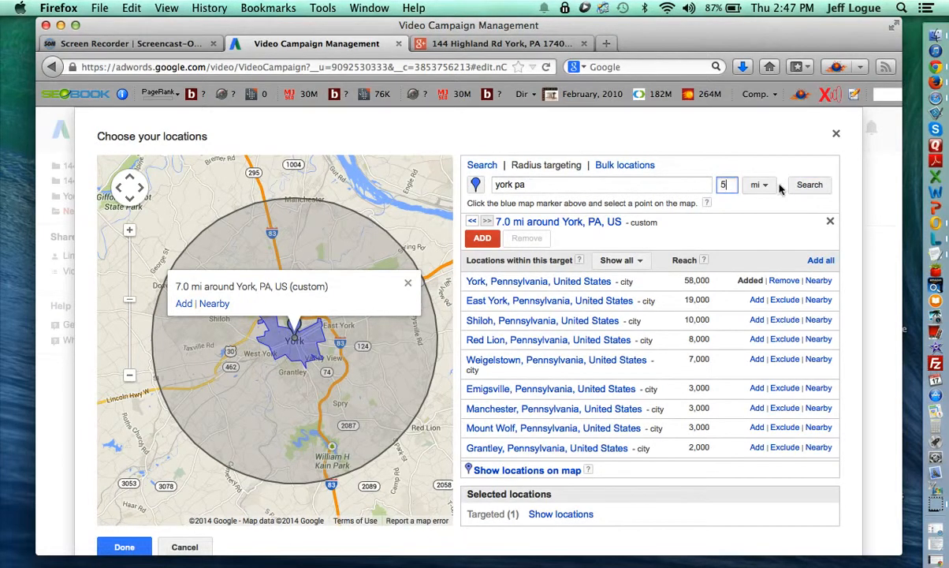
pyautogui.click(807, 184)
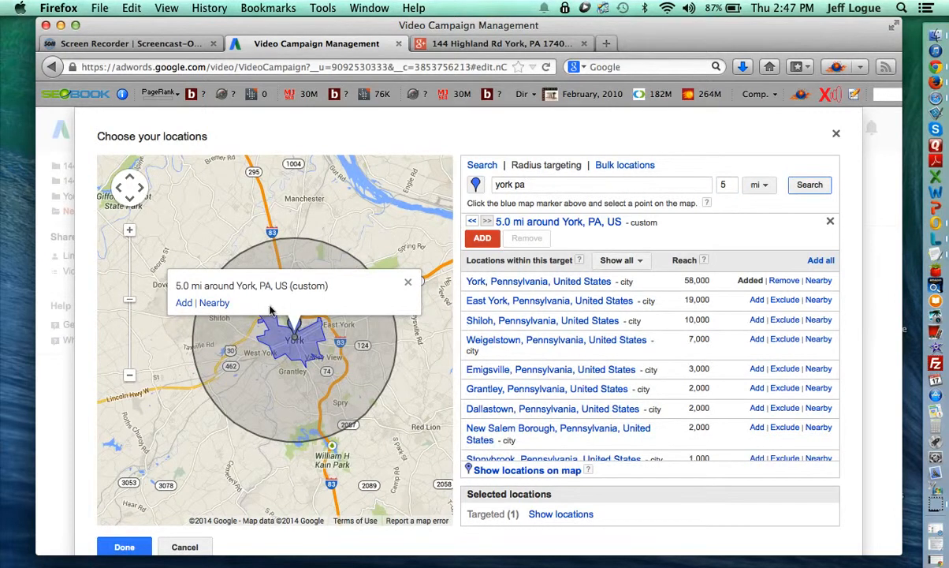
pyautogui.scroll(-2, 465, 490)
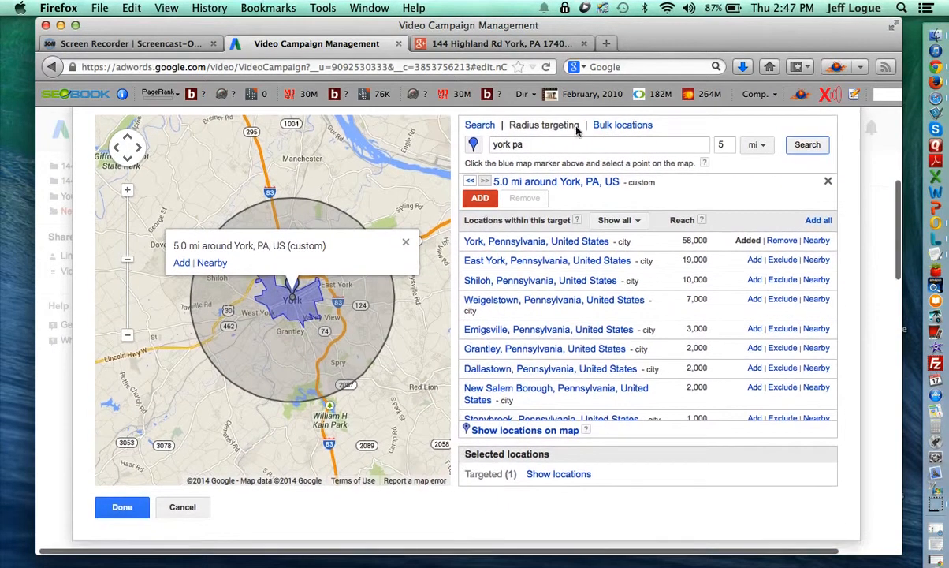
pyautogui.click(477, 197)
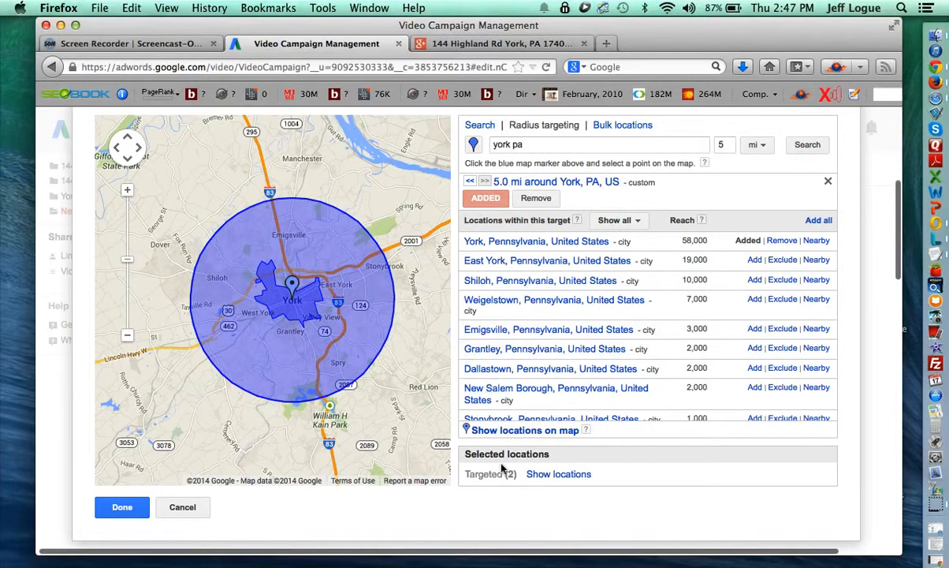
pyautogui.click(552, 476)
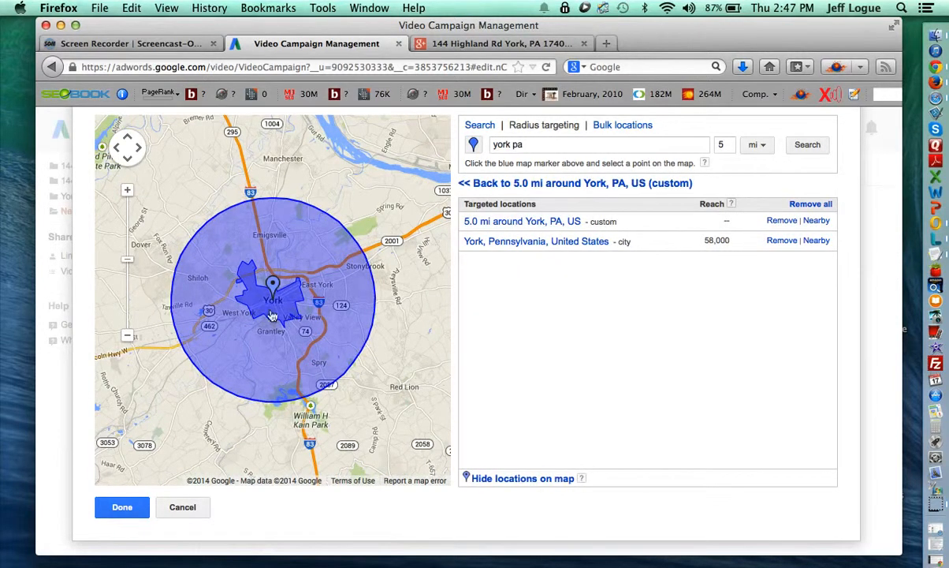
pyautogui.click(781, 240)
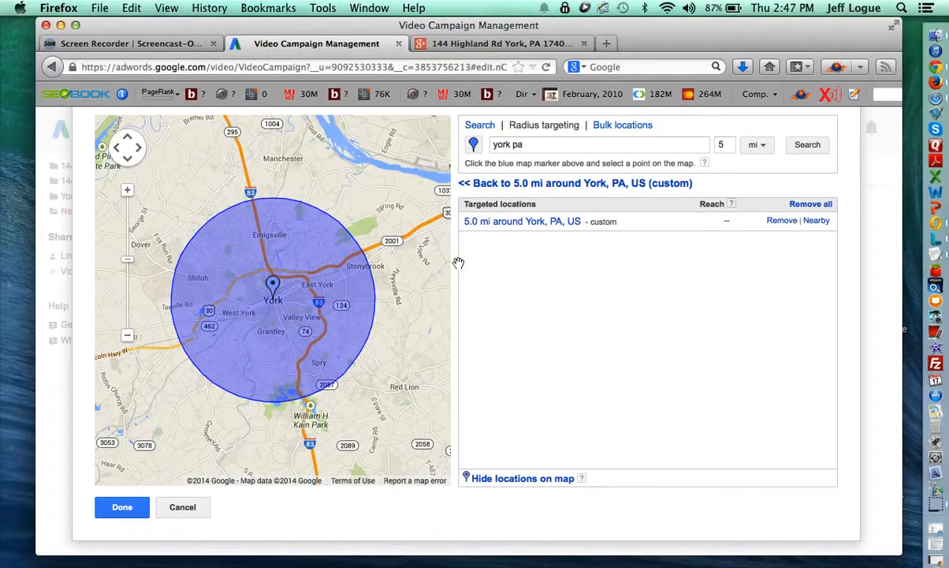
pyautogui.scroll(1, 473, 252)
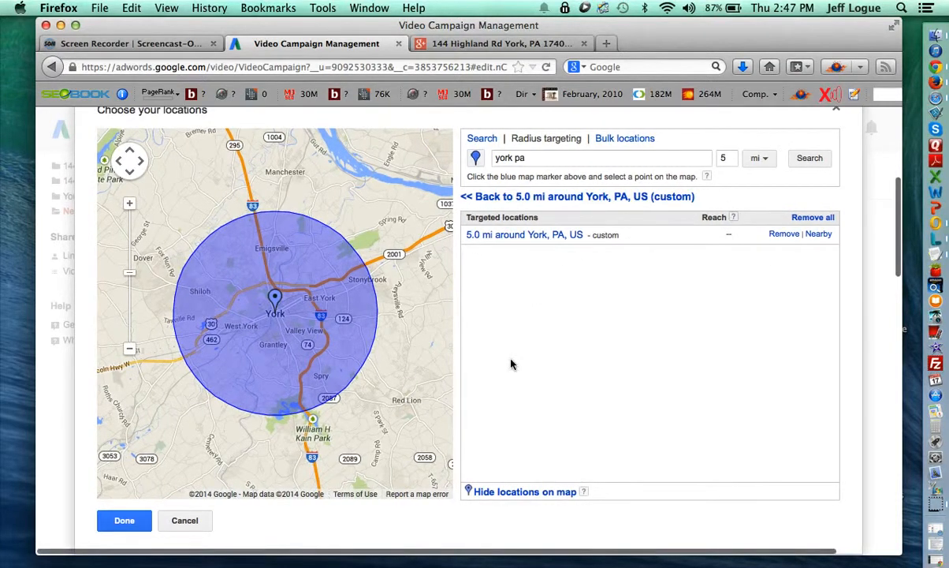
pyautogui.click(490, 142)
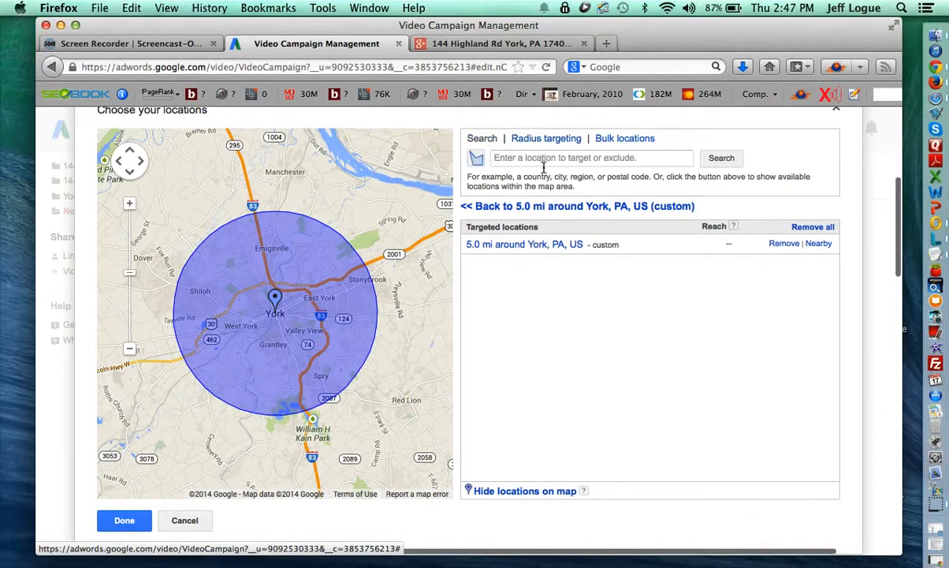
pyautogui.click(547, 155)
pyautogui.write('york pa')
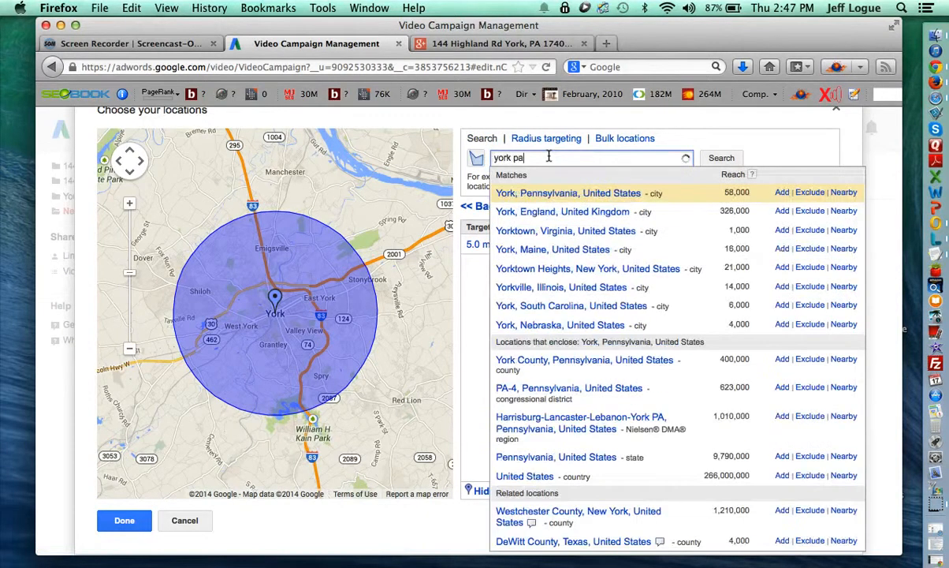
pyautogui.click(781, 193)
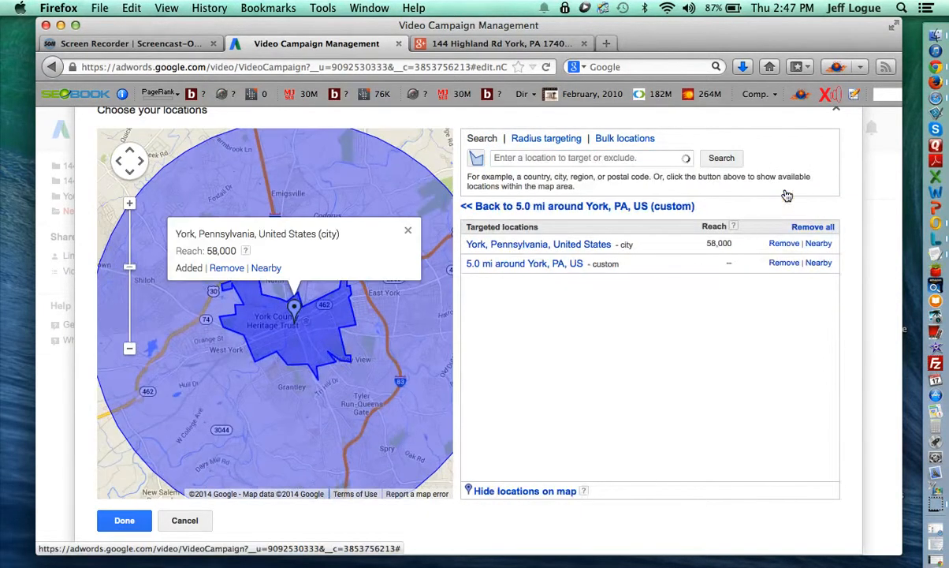
pyautogui.click(784, 262)
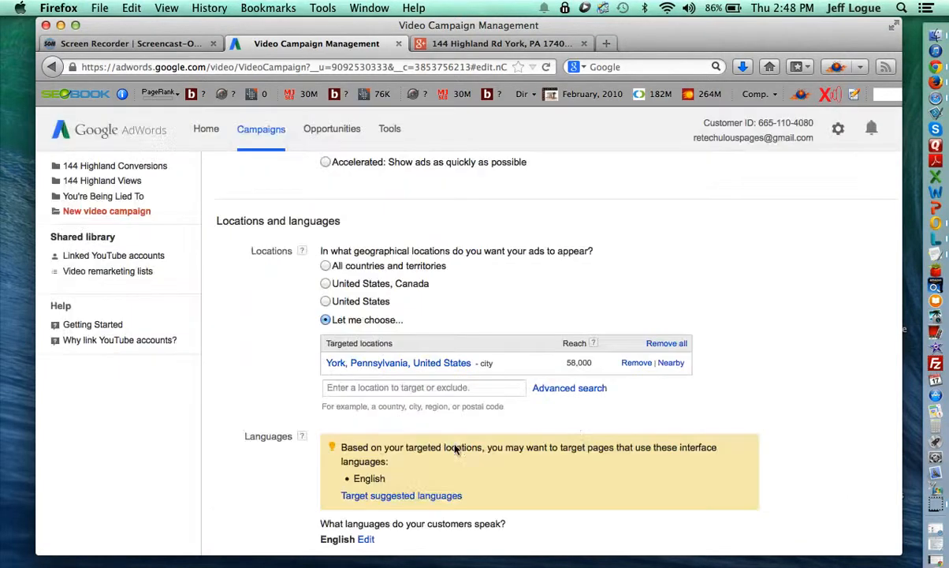
# Save the Test Campaign settings and continue to bidding and audience for Targeting group 1.
pyautogui.scroll(-15, 234, 378)
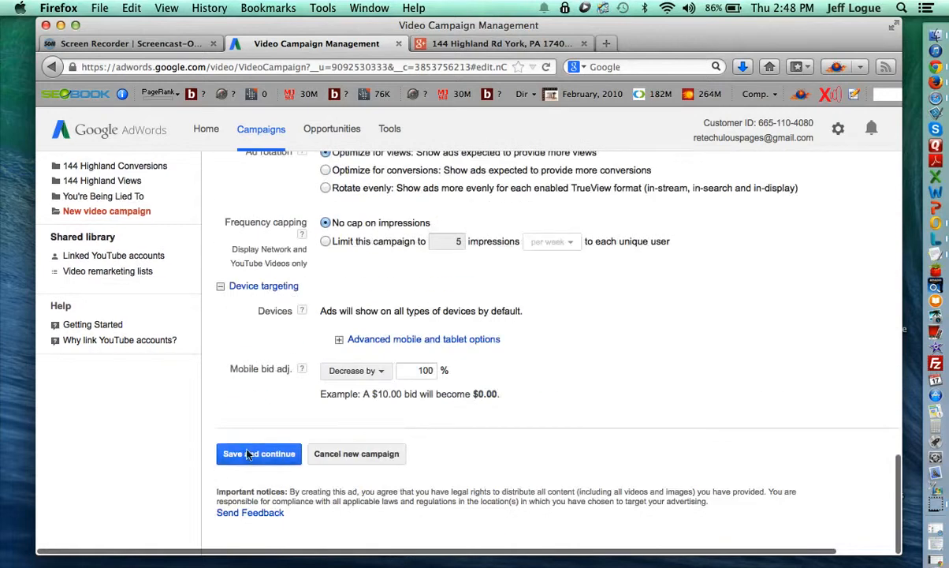
pyautogui.click(247, 454)
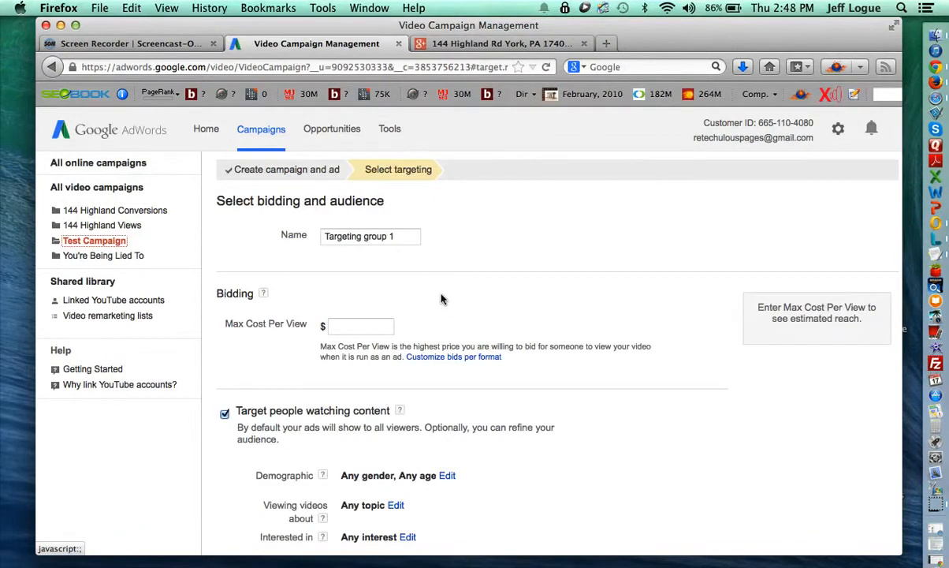
# Stop targeting people who are searching in this targeting group.
pyautogui.scroll(-5, 473, 376)
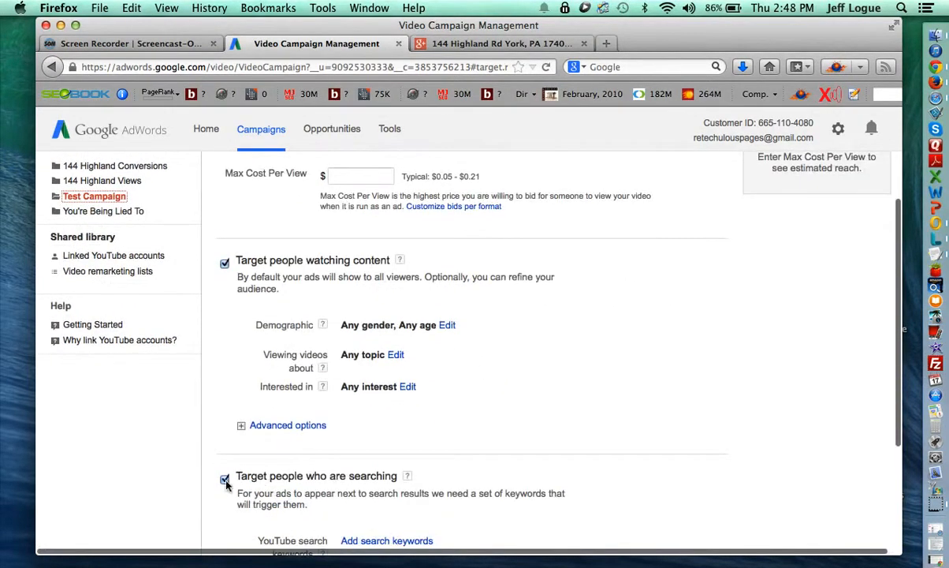
pyautogui.click(224, 480)
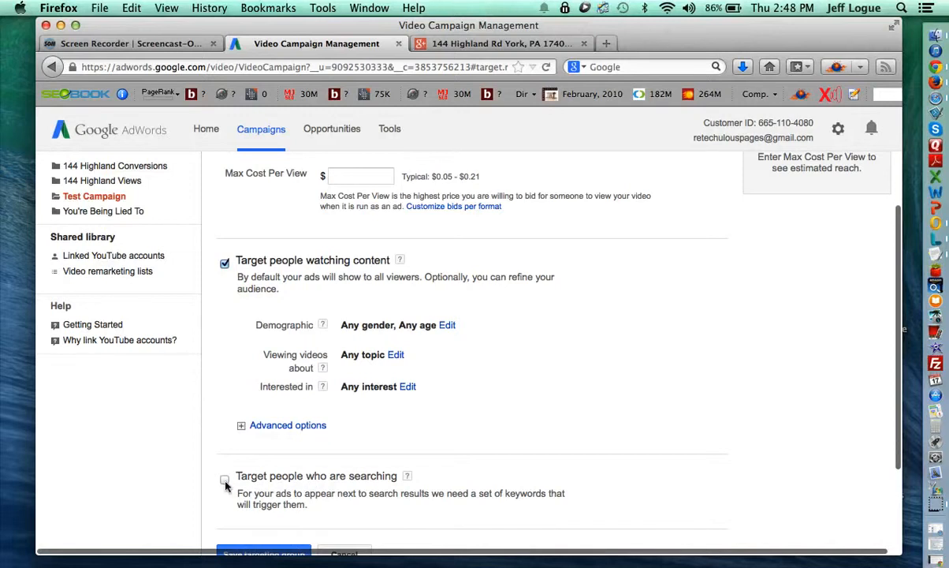
pyautogui.scroll(2, 342, 460)
pyautogui.scroll(1, 344, 471)
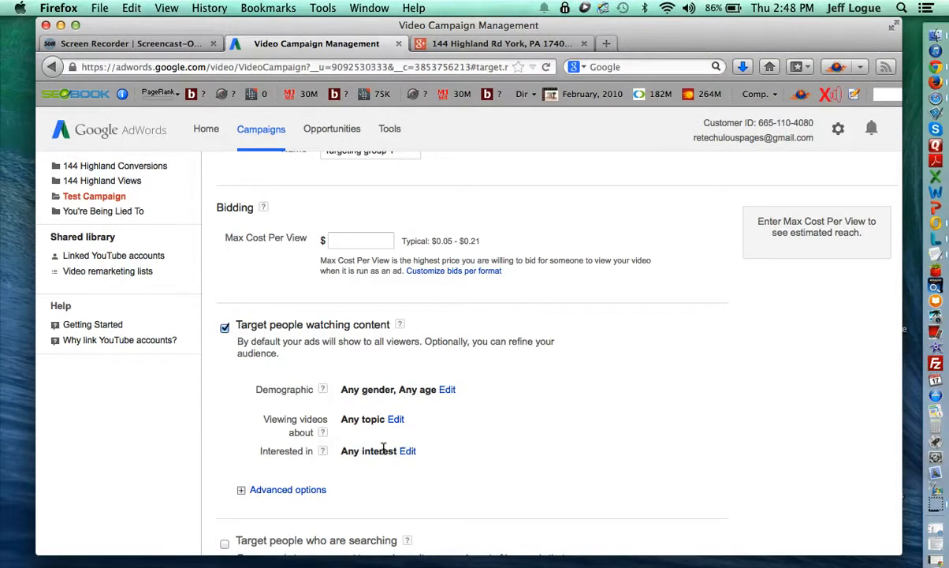
pyautogui.scroll(3, 435, 283)
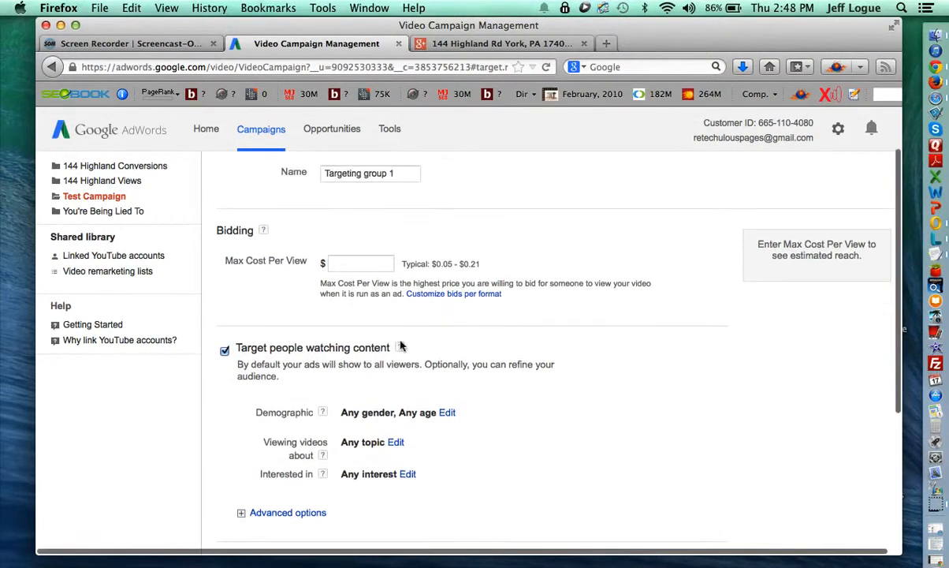
# Rename the targeting group to 'Topic' and set a $0.21 max cost per view.
pyautogui.tripleClick(368, 194)
pyautogui.scroll(-1, 378, 379)
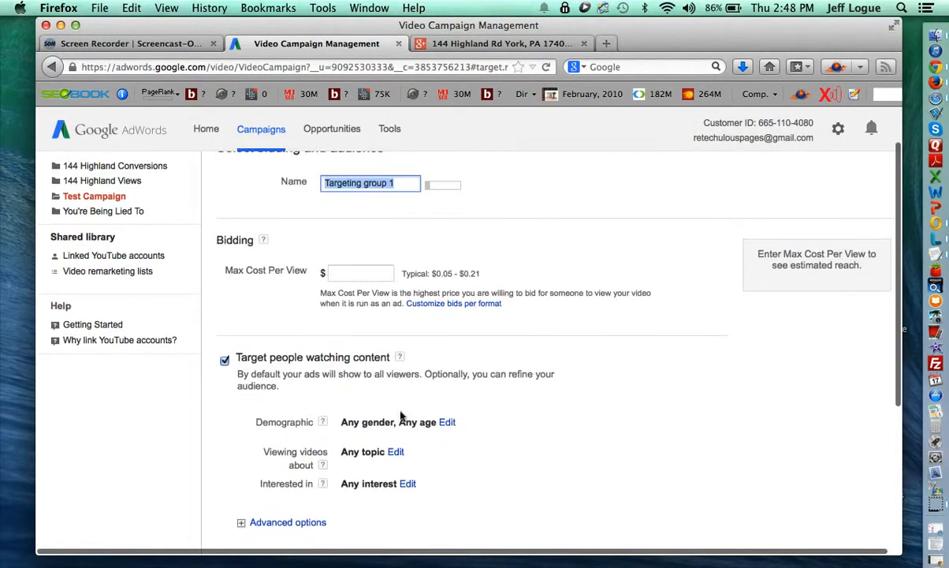
pyautogui.write('Topic')
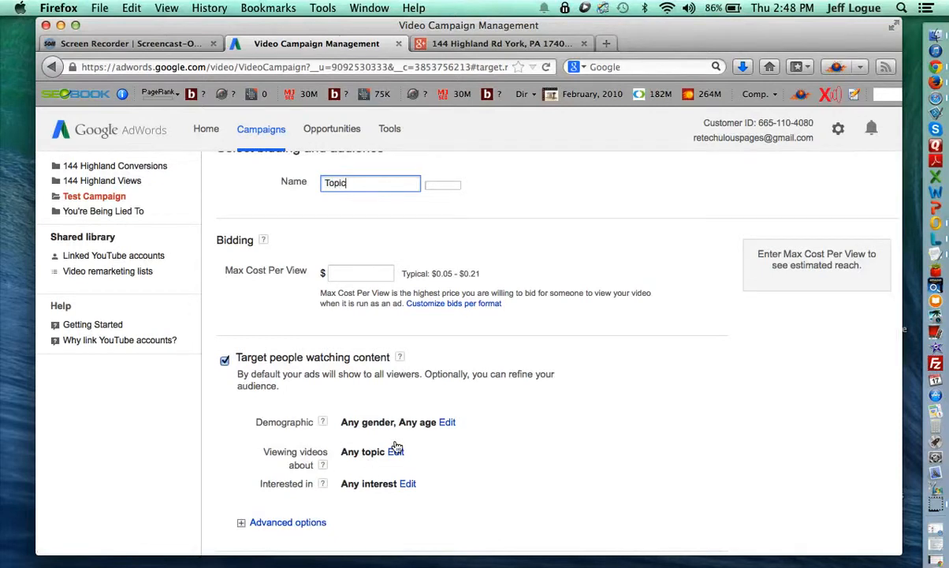
pyautogui.click(364, 273)
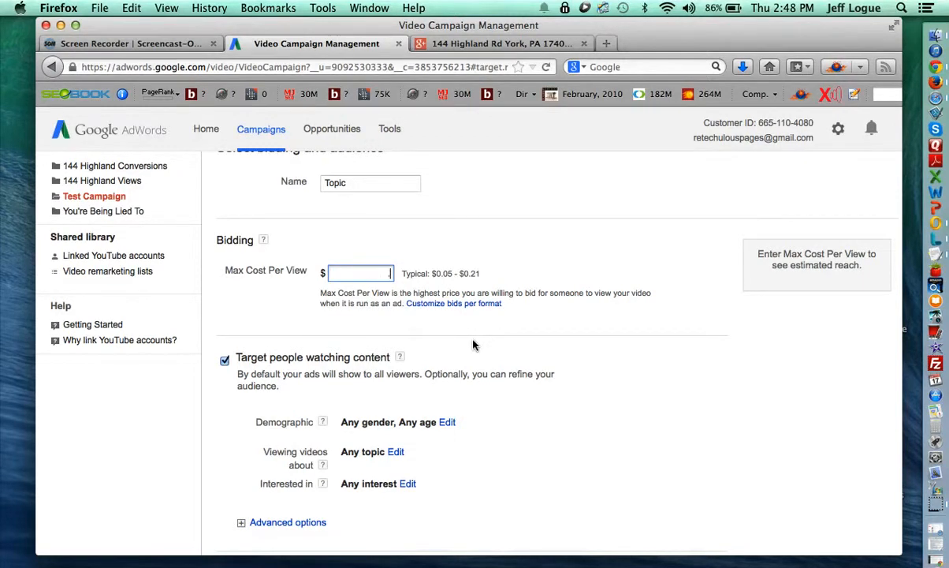
pyautogui.click(517, 273)
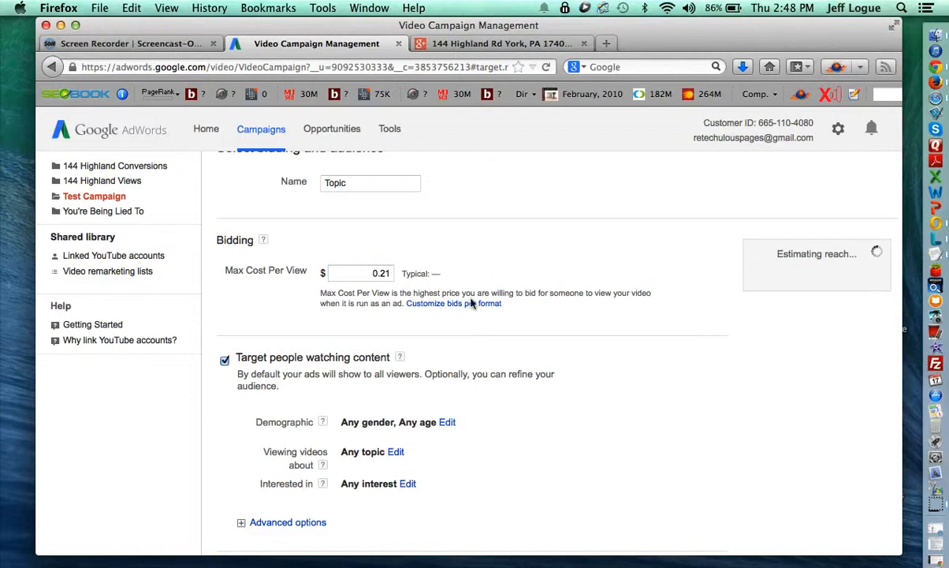
pyautogui.scroll(-3, 407, 361)
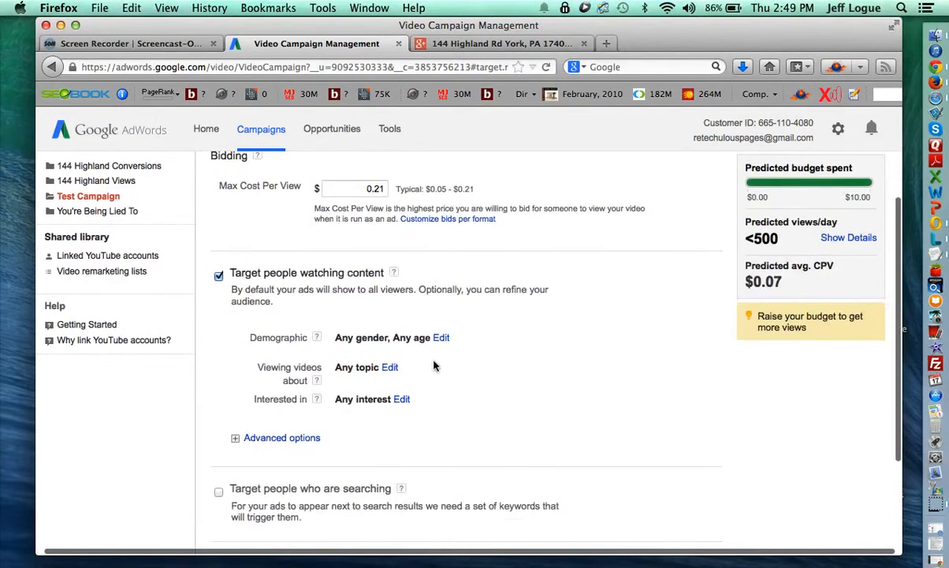
pyautogui.scroll(-2, 465, 339)
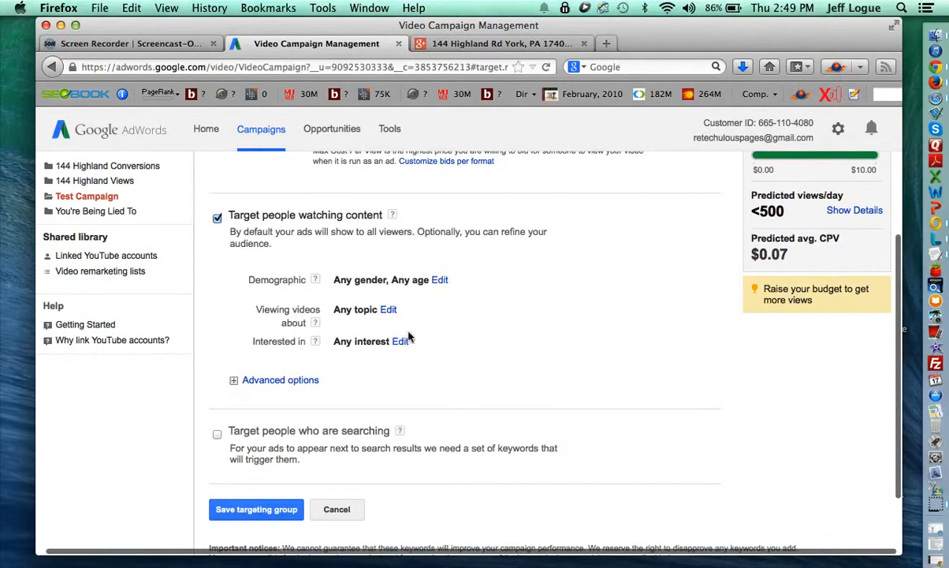
# Add Real Estate as the first targeted video topic.
pyautogui.scroll(-1, 394, 335)
pyautogui.click(261, 350)
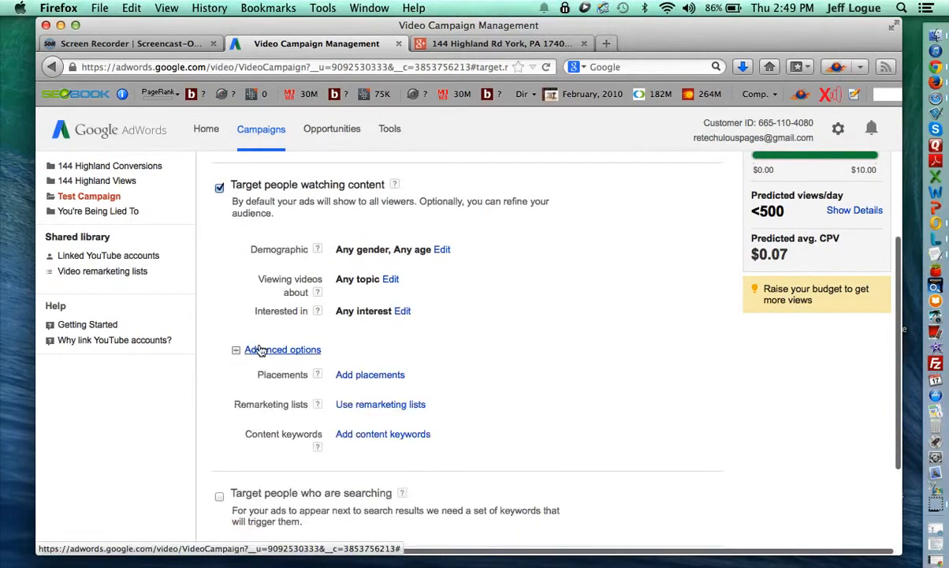
pyautogui.click(389, 279)
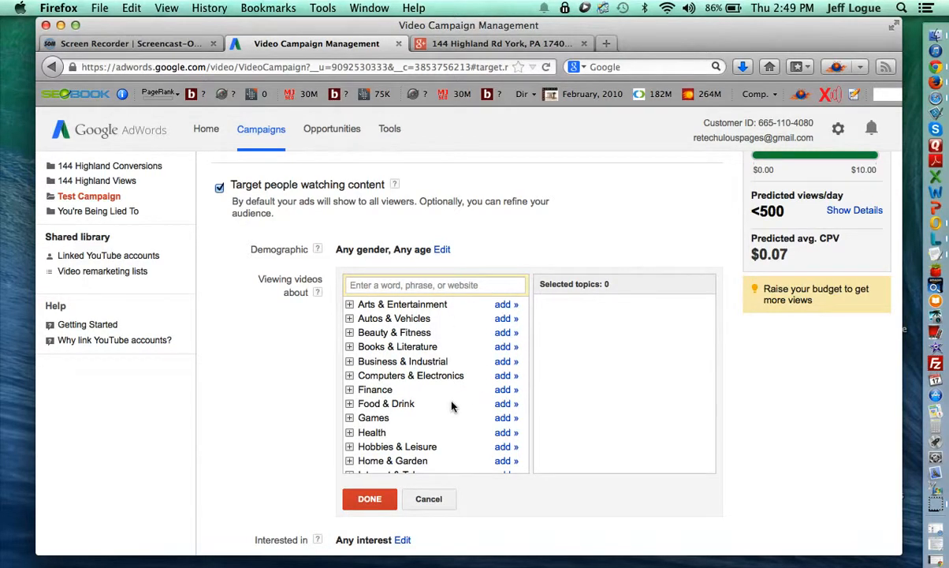
pyautogui.scroll(-5, 455, 407)
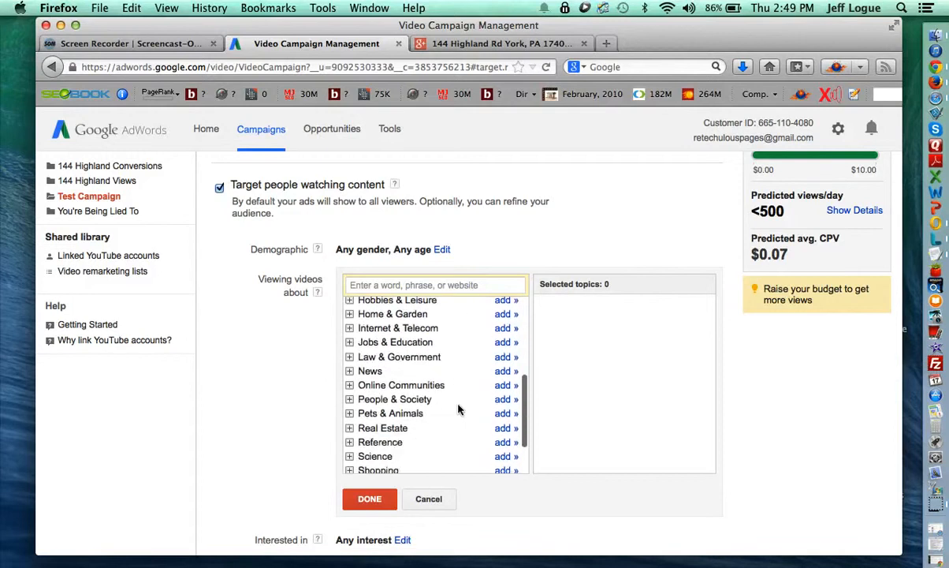
pyautogui.scroll(-2, 458, 408)
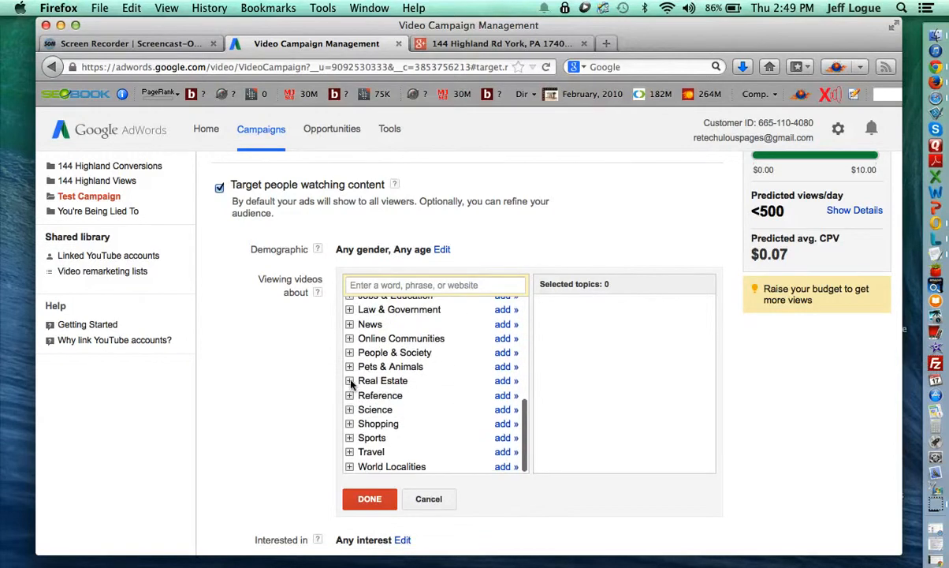
pyautogui.click(503, 381)
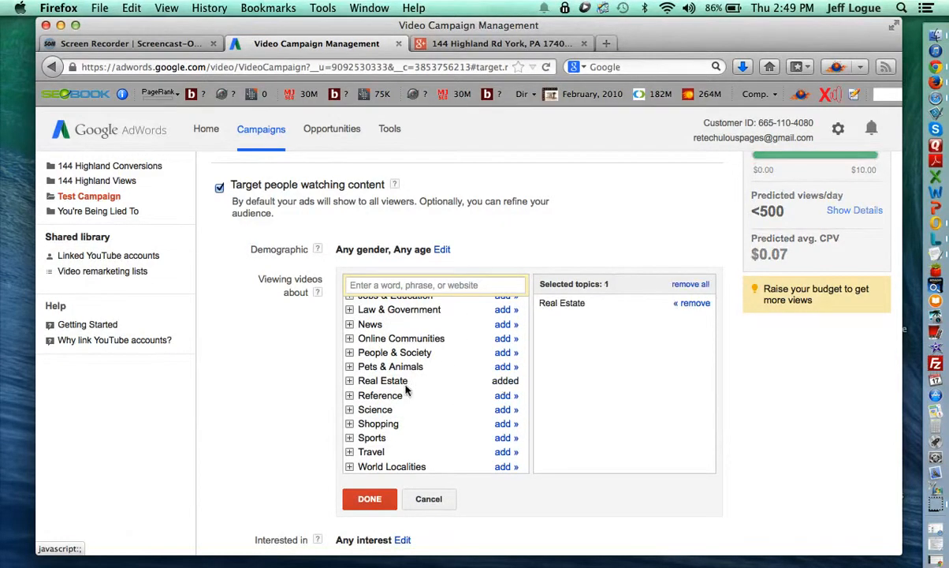
# Add Domestic Services, Home Appliances, Home Furnishings, Home Improvement and Kitchen & Dining under Home & Garden.
pyautogui.scroll(3, 394, 394)
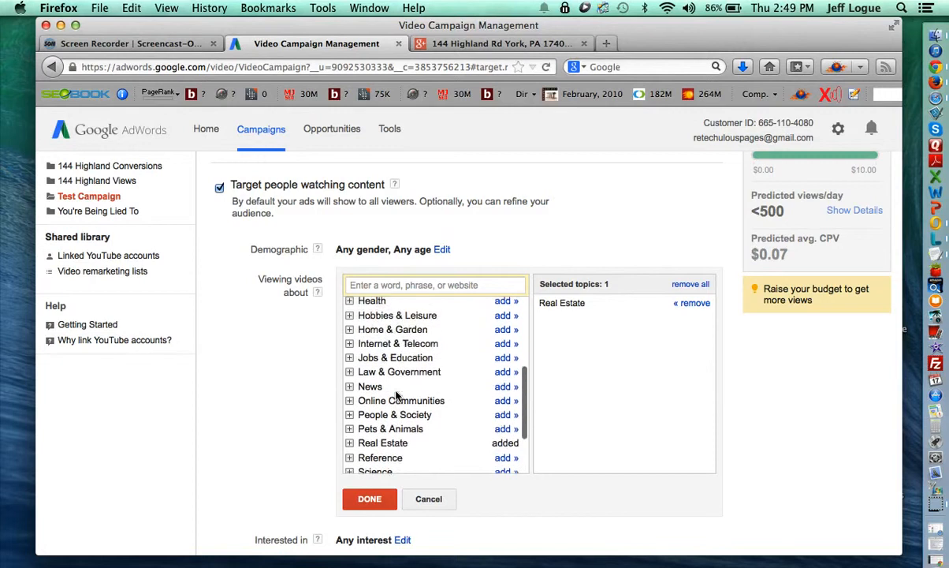
pyautogui.click(349, 356)
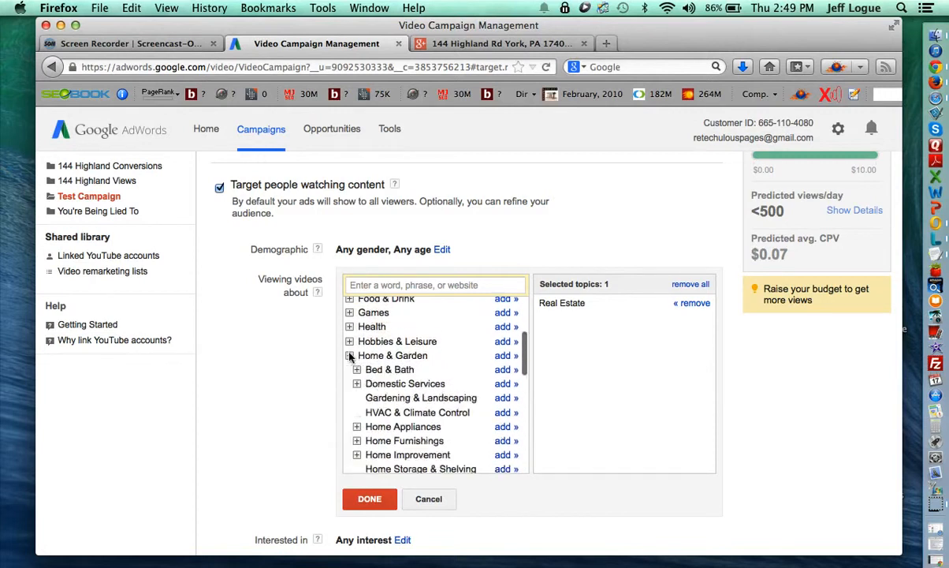
pyautogui.scroll(-2, 382, 381)
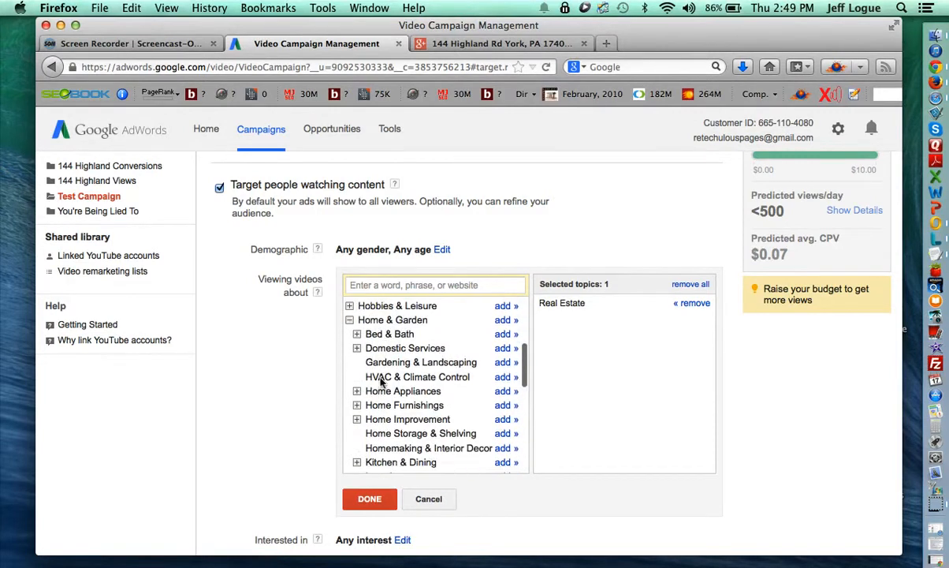
pyautogui.click(504, 349)
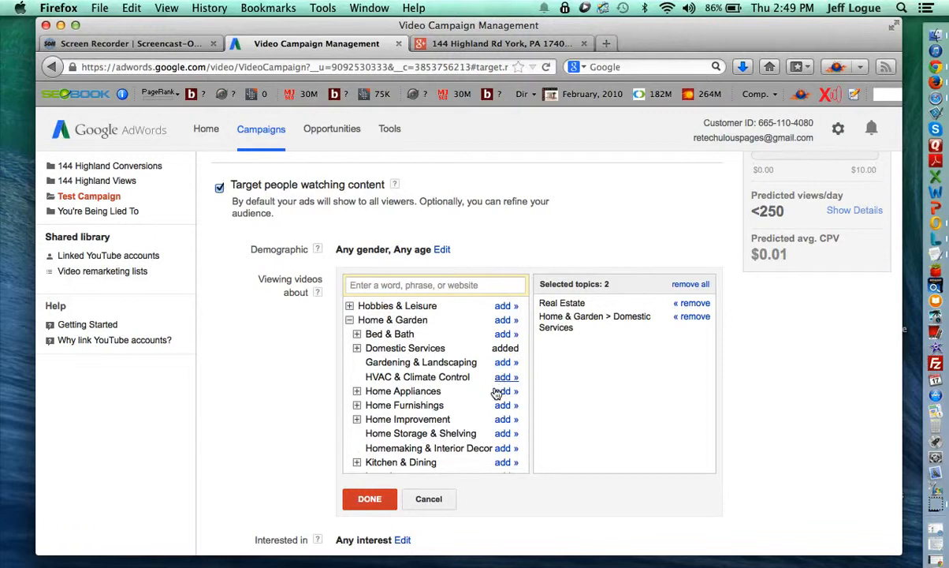
pyautogui.click(502, 392)
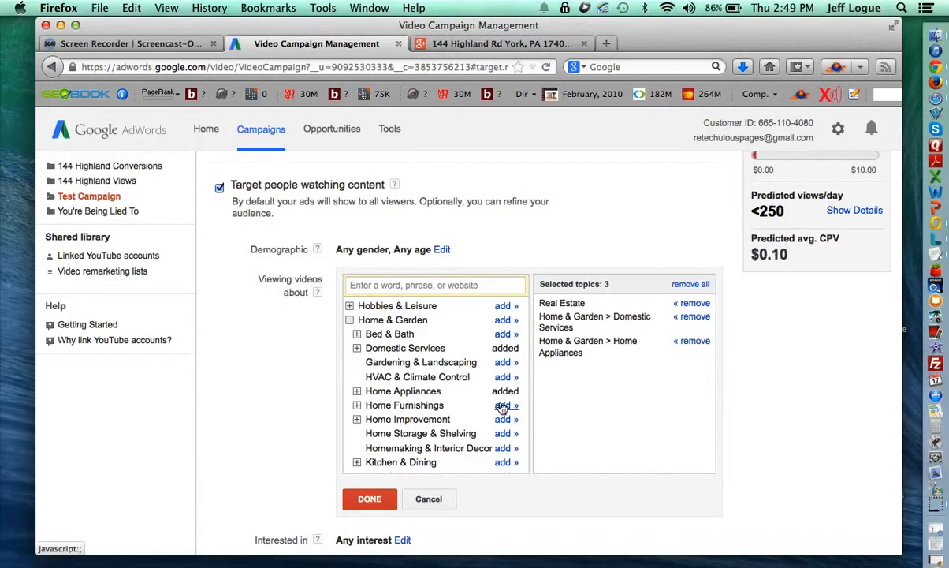
pyautogui.click(503, 405)
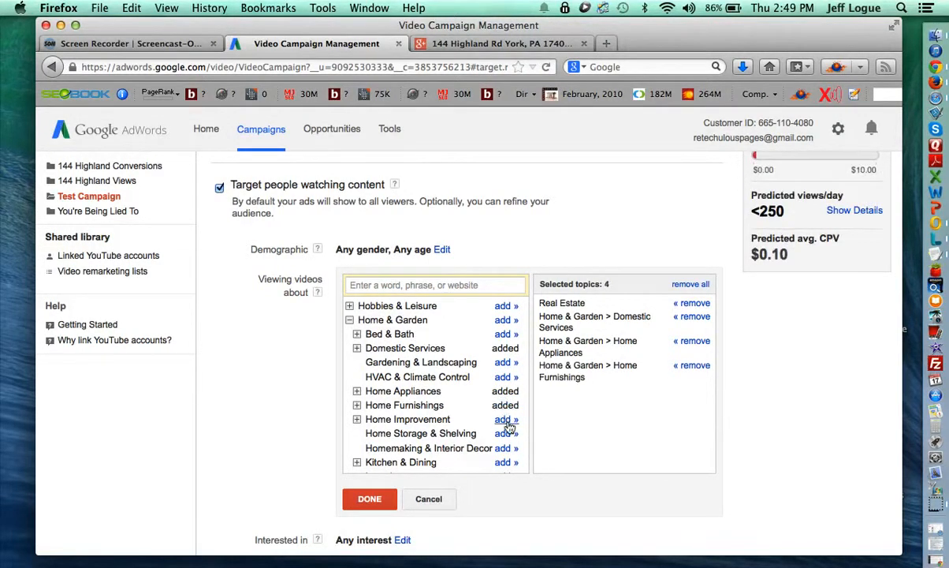
pyautogui.click(506, 420)
pyautogui.scroll(-4, 501, 416)
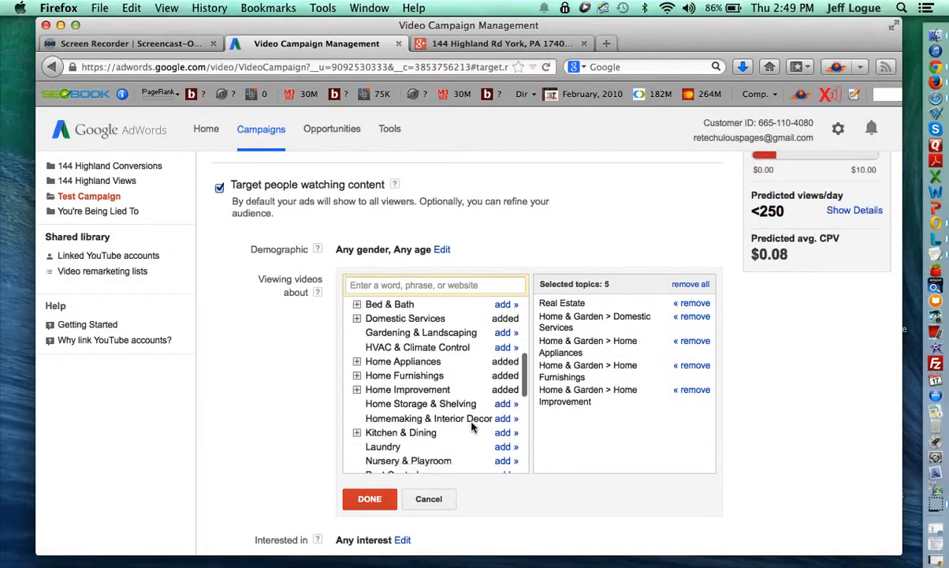
pyautogui.click(500, 407)
pyautogui.scroll(-3, 480, 438)
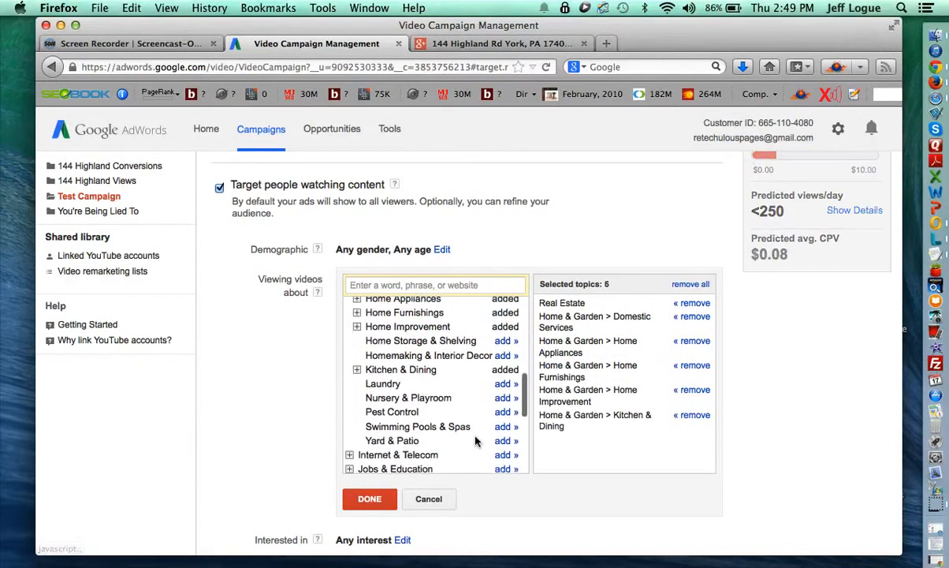
# Add Home Financing from Finance > Banking > Credit & Lending > Loans.
pyautogui.scroll(3, 475, 442)
pyautogui.scroll(5, 475, 441)
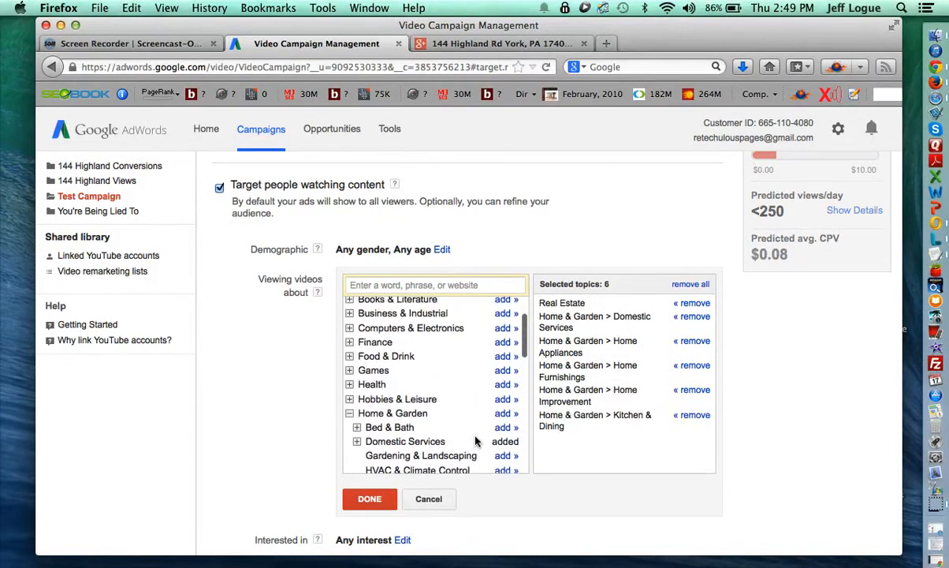
pyautogui.click(349, 342)
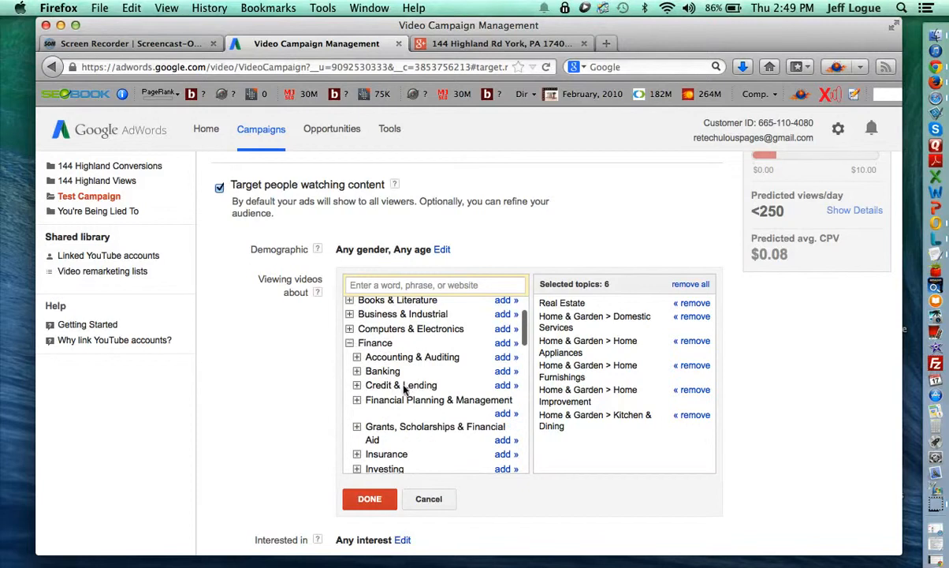
pyautogui.click(357, 371)
pyautogui.scroll(-1, 364, 387)
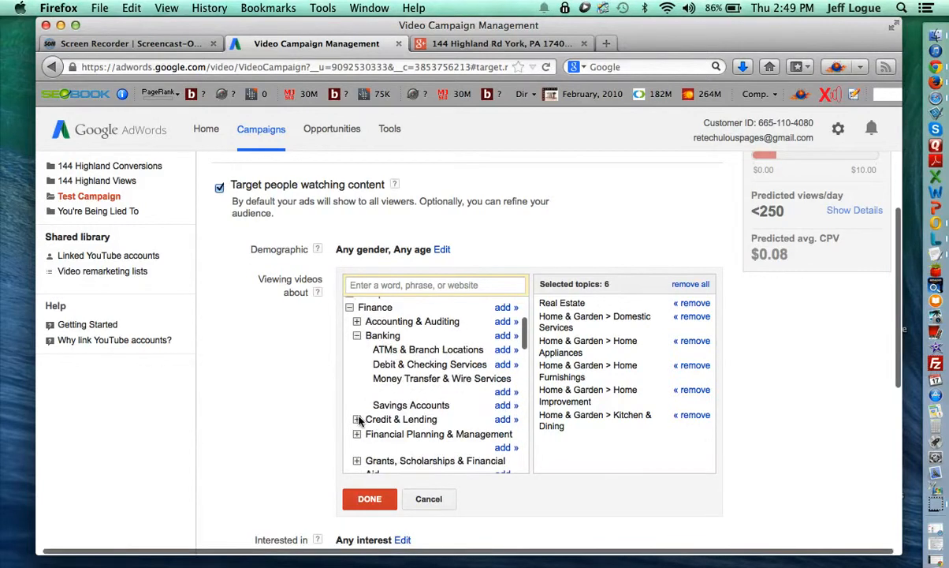
pyautogui.click(359, 419)
pyautogui.scroll(-3, 368, 383)
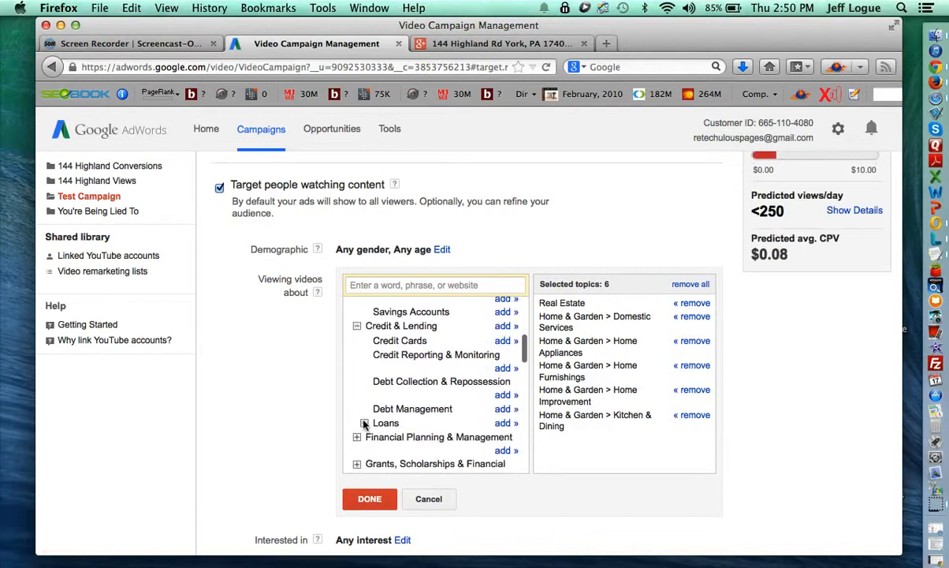
pyautogui.click(364, 423)
pyautogui.scroll(-1, 417, 443)
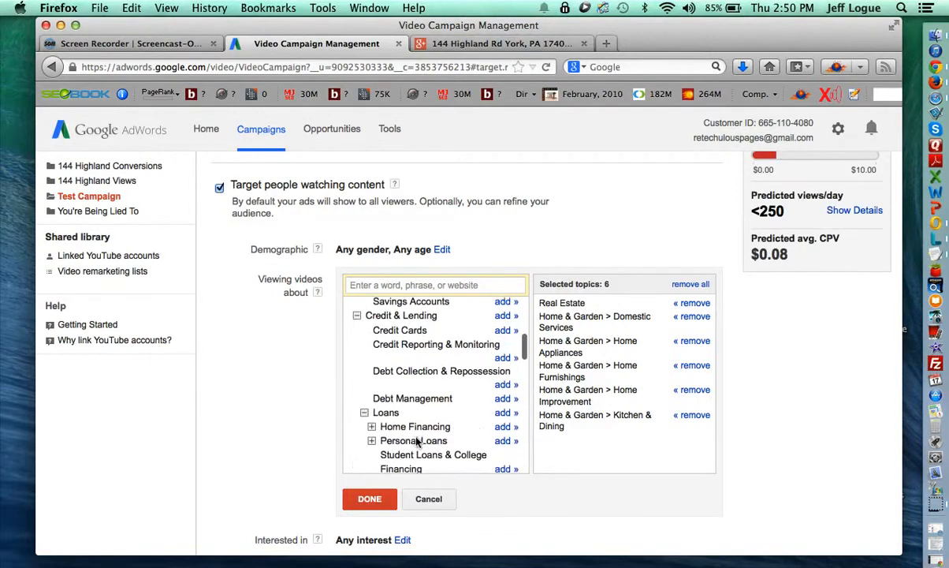
pyautogui.click(505, 427)
# Add Home Insurance from Finance > Insurance and confirm the topic selection.
pyautogui.scroll(-3, 467, 424)
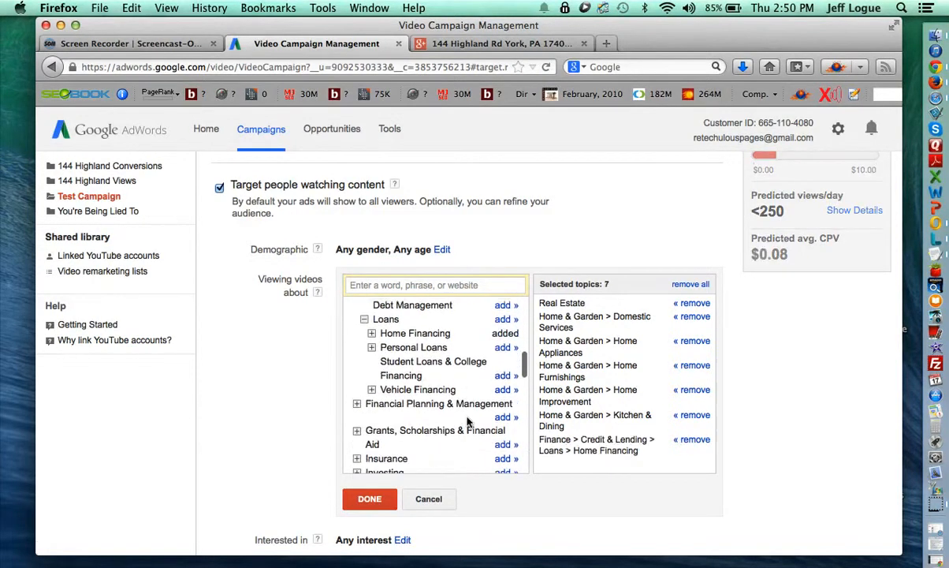
pyautogui.scroll(-2, 468, 424)
pyautogui.click(357, 418)
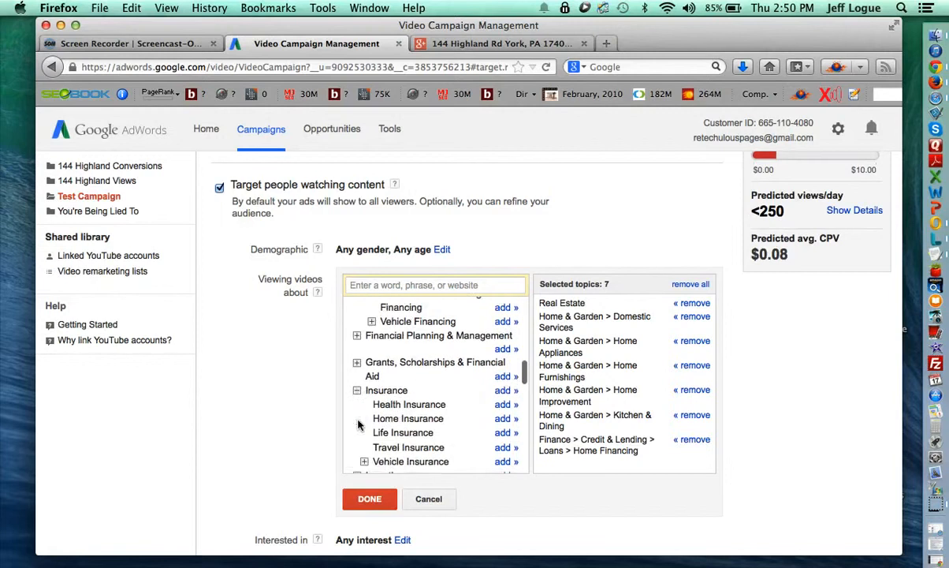
pyautogui.click(505, 382)
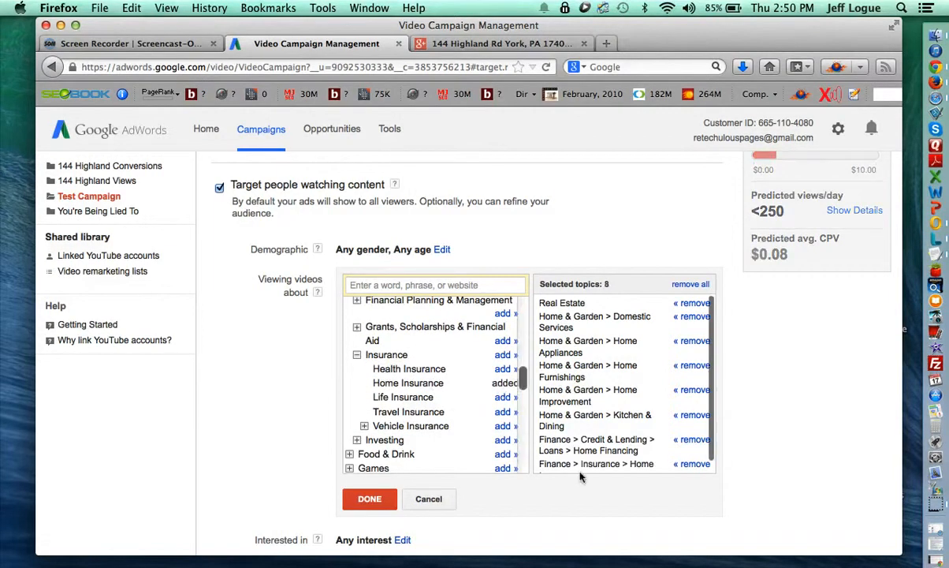
pyautogui.scroll(-1, 601, 401)
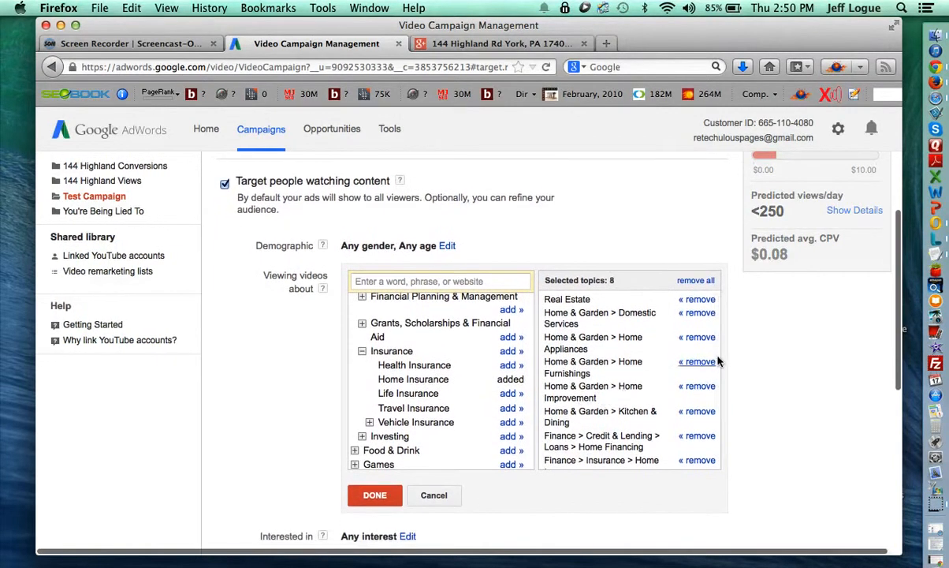
pyautogui.scroll(-1, 599, 314)
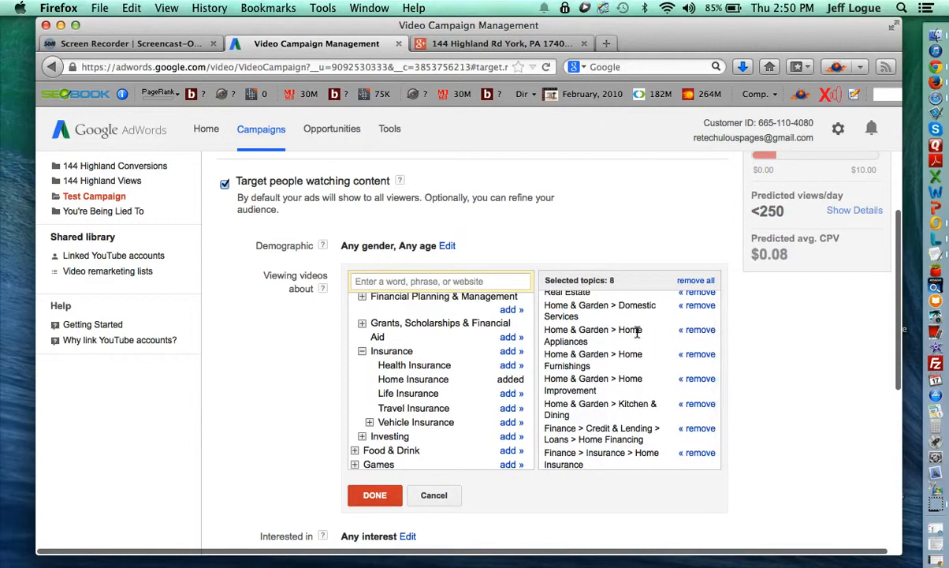
pyautogui.scroll(1, 637, 332)
pyautogui.click(361, 494)
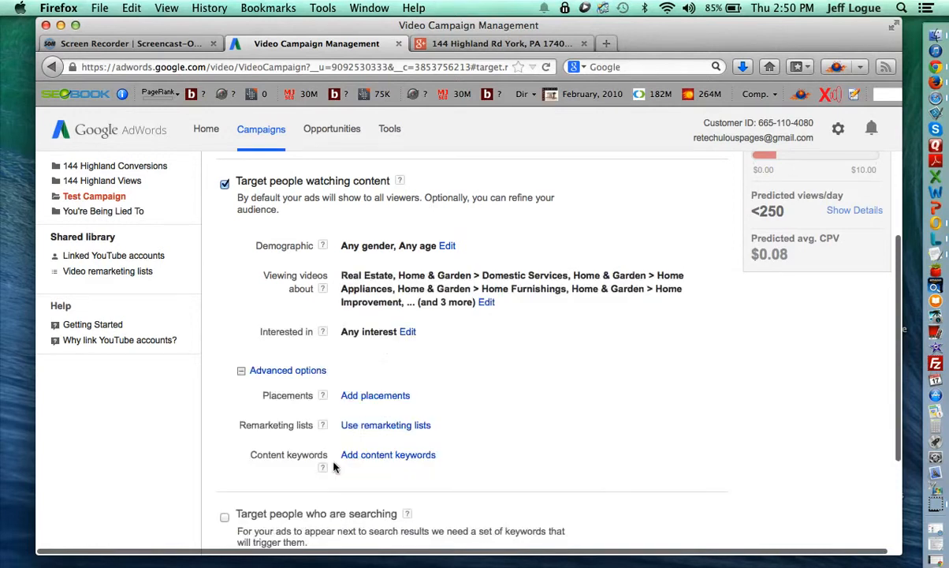
# Exclude the 18-24 age range from the group's demographics.
pyautogui.scroll(-1, 466, 347)
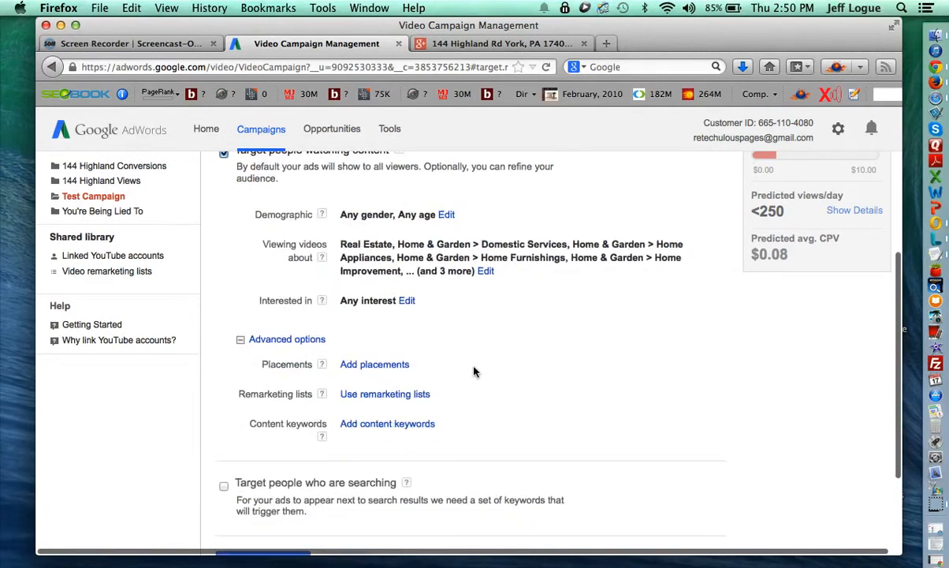
pyautogui.scroll(3, 468, 346)
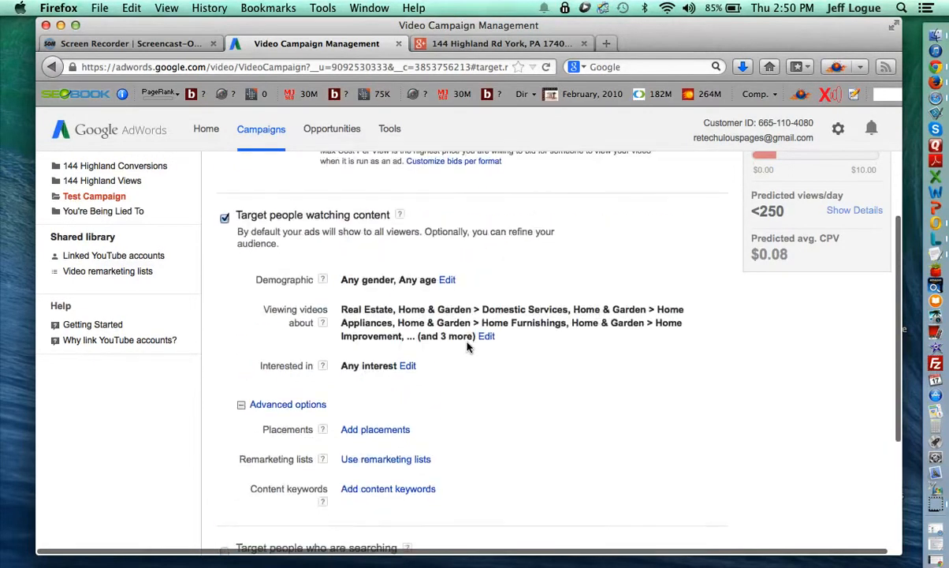
pyautogui.click(446, 284)
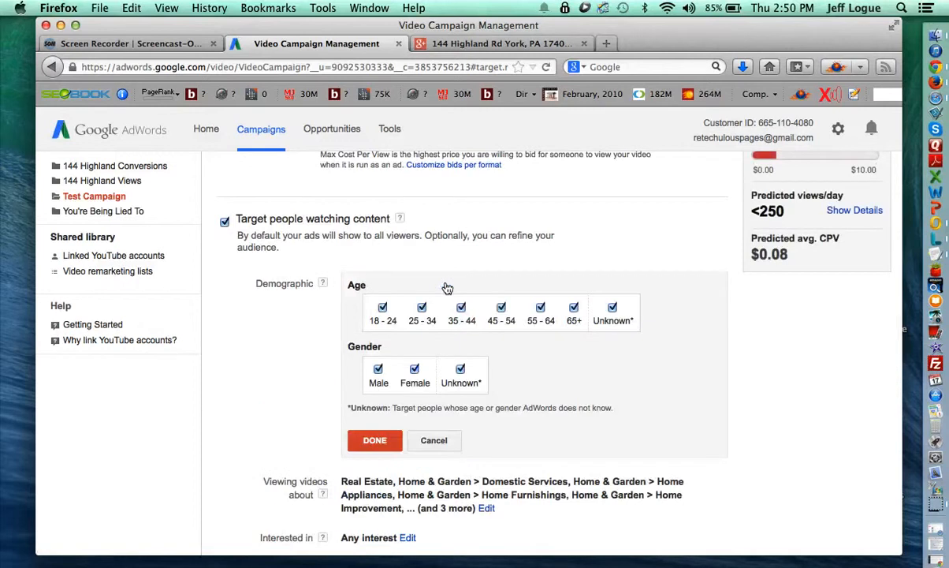
pyautogui.click(382, 308)
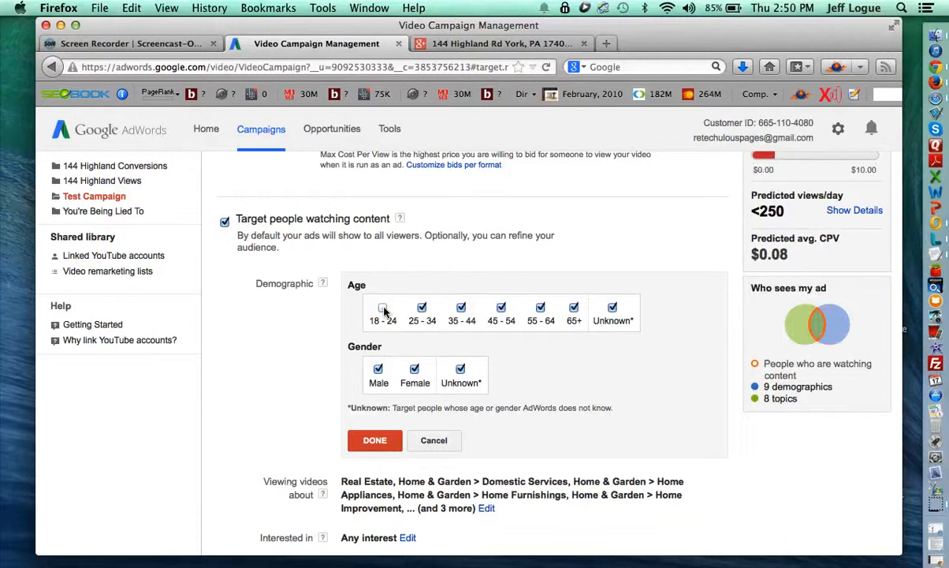
pyautogui.scroll(-3, 378, 369)
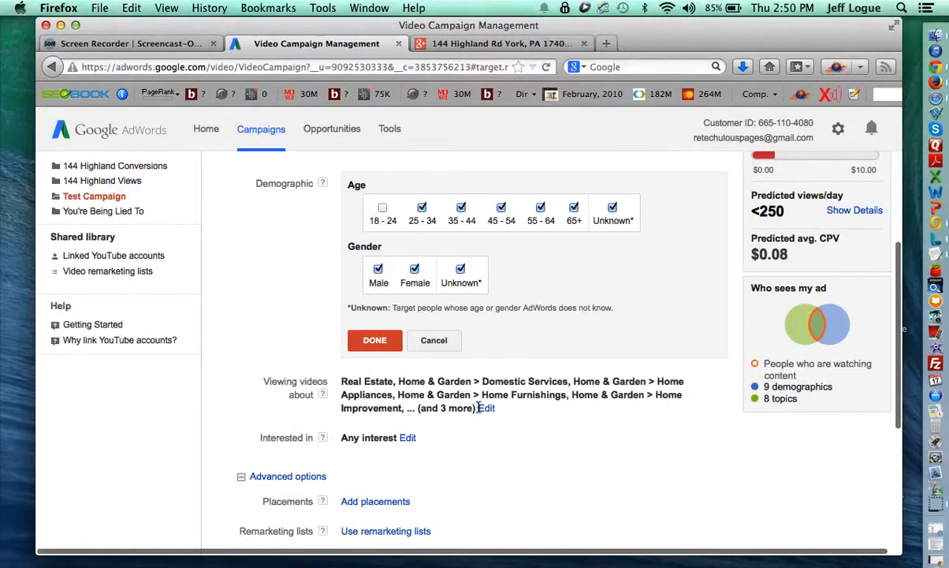
pyautogui.scroll(1, 563, 418)
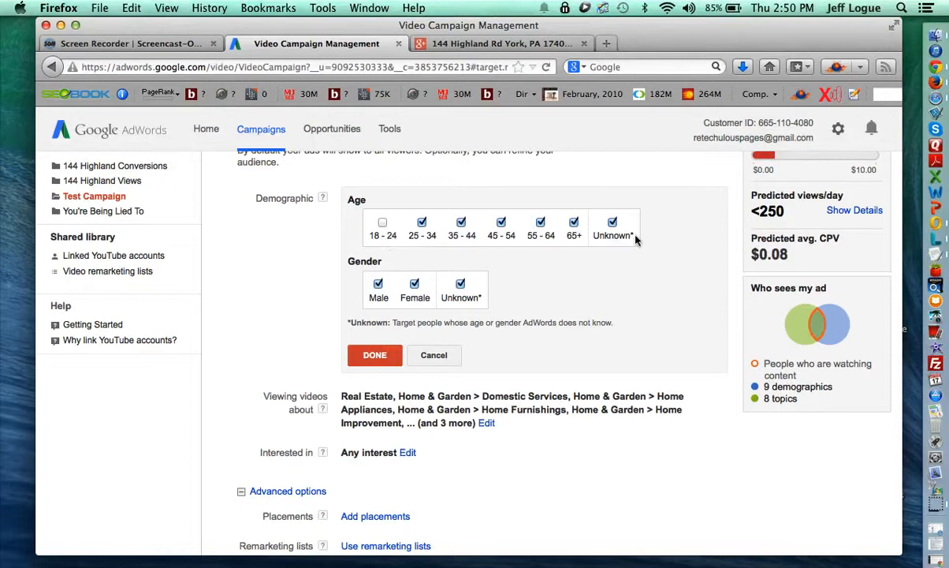
pyautogui.scroll(2, 554, 319)
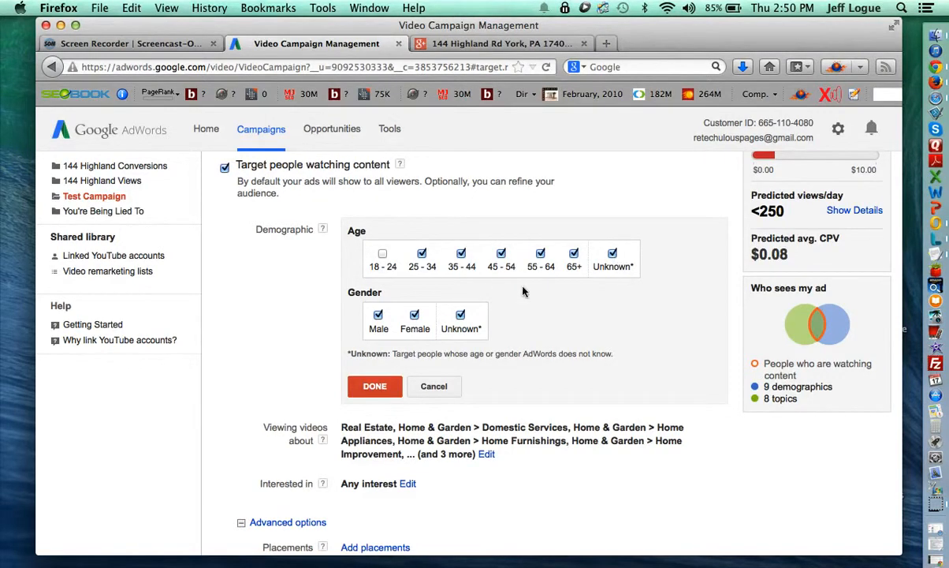
pyautogui.scroll(-1, 384, 284)
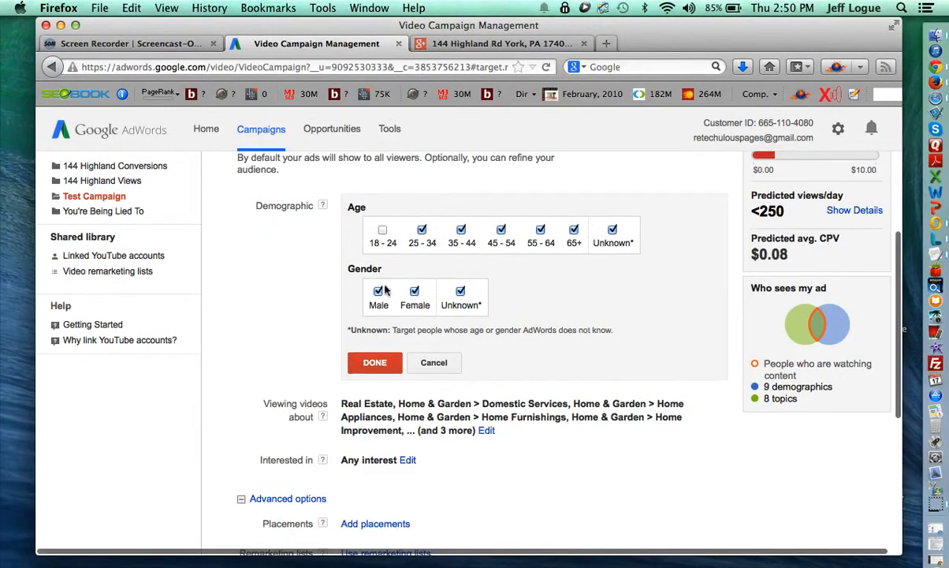
pyautogui.click(359, 361)
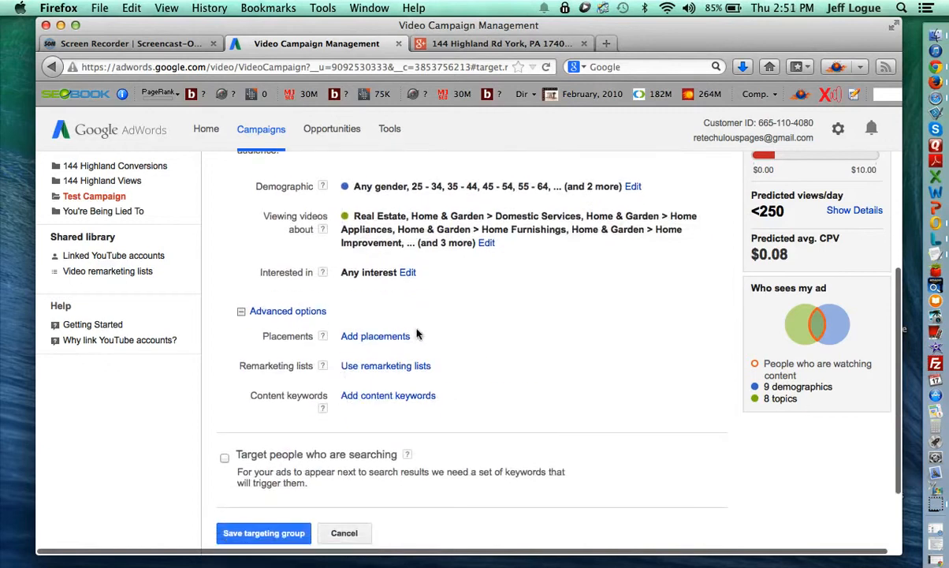
# Save the Topic targeting group.
pyautogui.scroll(-3, 464, 311)
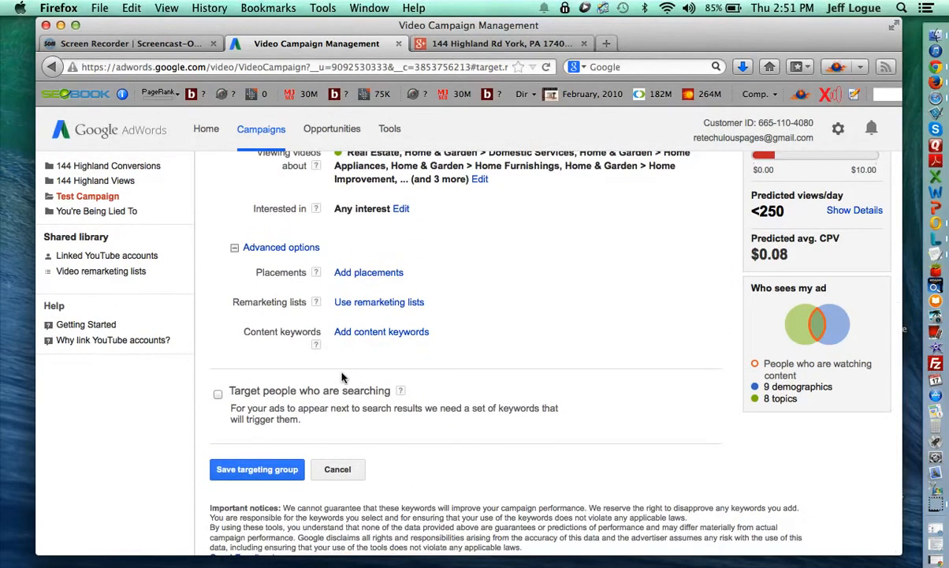
pyautogui.scroll(-1, 325, 400)
pyautogui.click(275, 451)
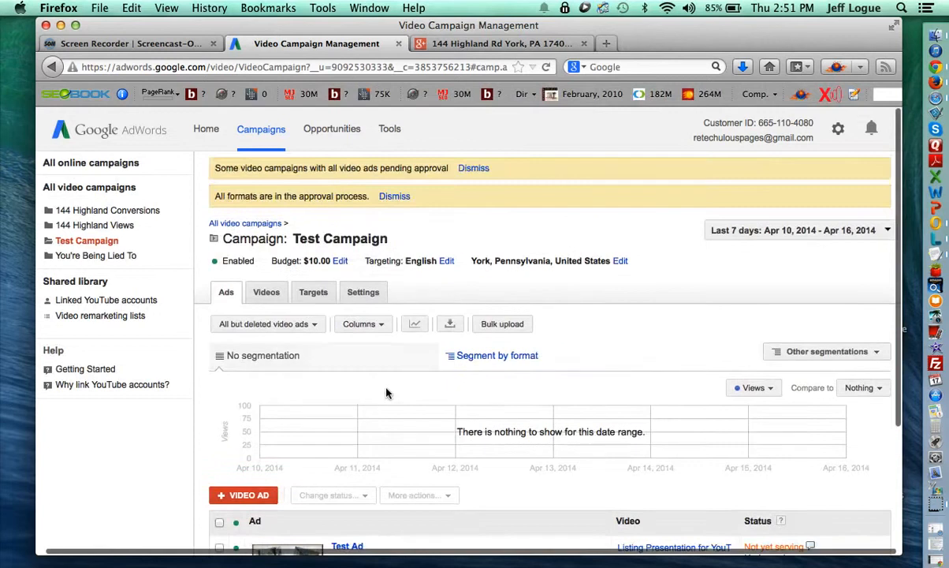
# Switch to Test Campaign's Targets tab, showing the Topic group serving at $0.21 max CPV.
pyautogui.scroll(-2, 388, 392)
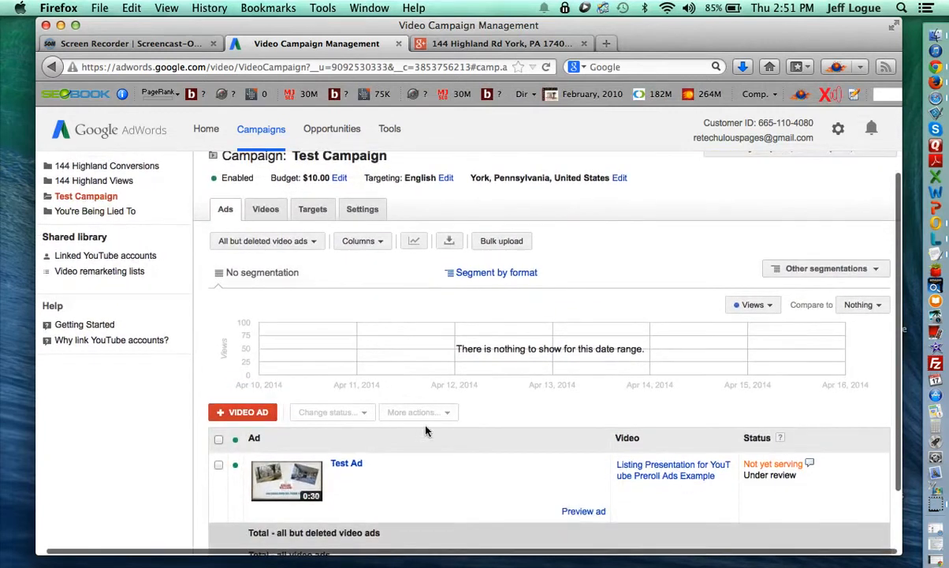
pyautogui.scroll(-1, 431, 430)
pyautogui.scroll(-1, 431, 430)
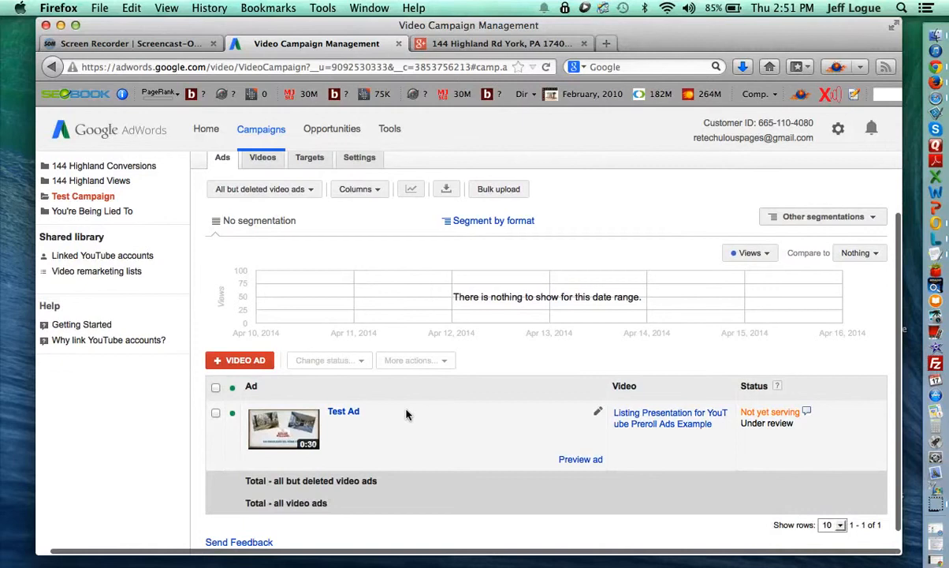
pyautogui.scroll(3, 409, 413)
pyautogui.scroll(-2, 421, 440)
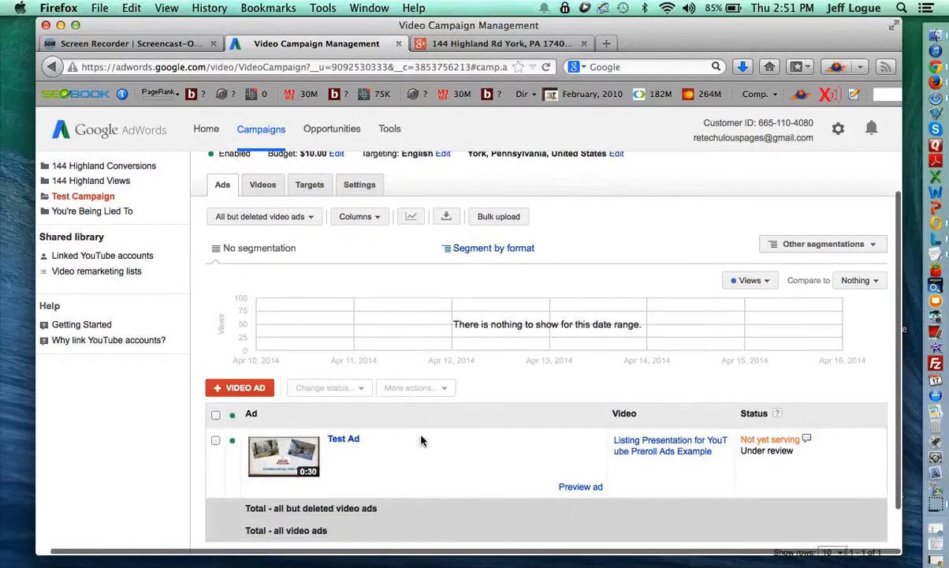
pyautogui.scroll(-1, 421, 441)
pyautogui.scroll(-1, 392, 425)
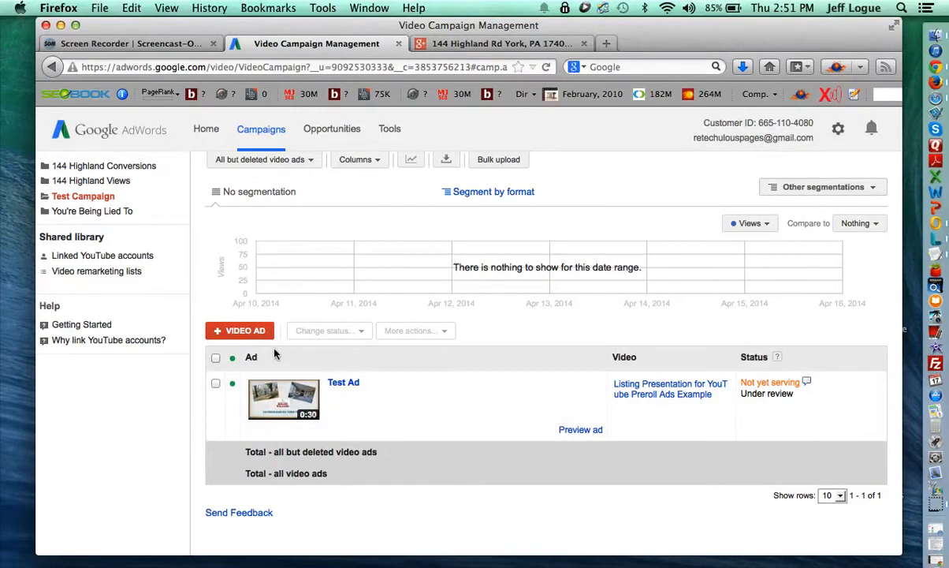
pyautogui.scroll(3, 280, 339)
pyautogui.click(318, 236)
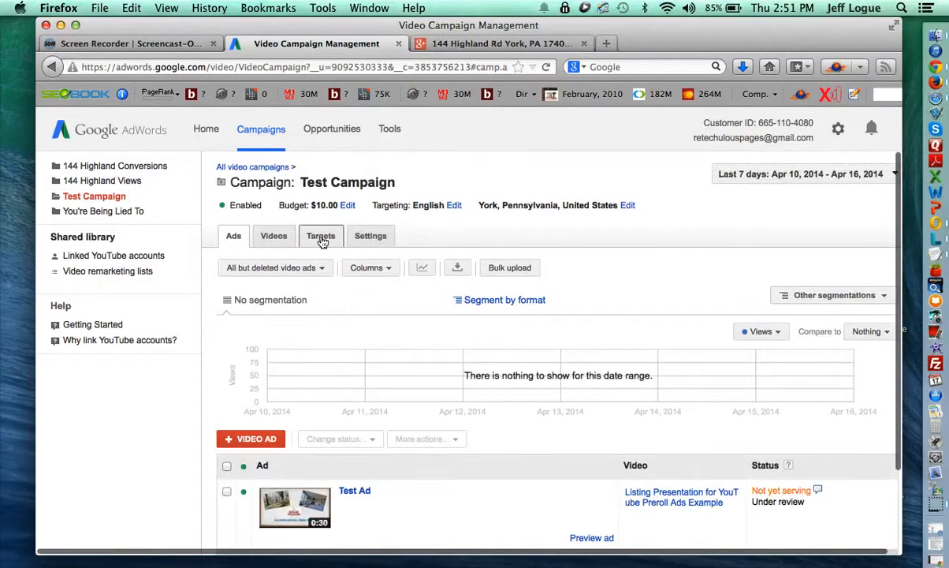
pyautogui.scroll(-3, 410, 415)
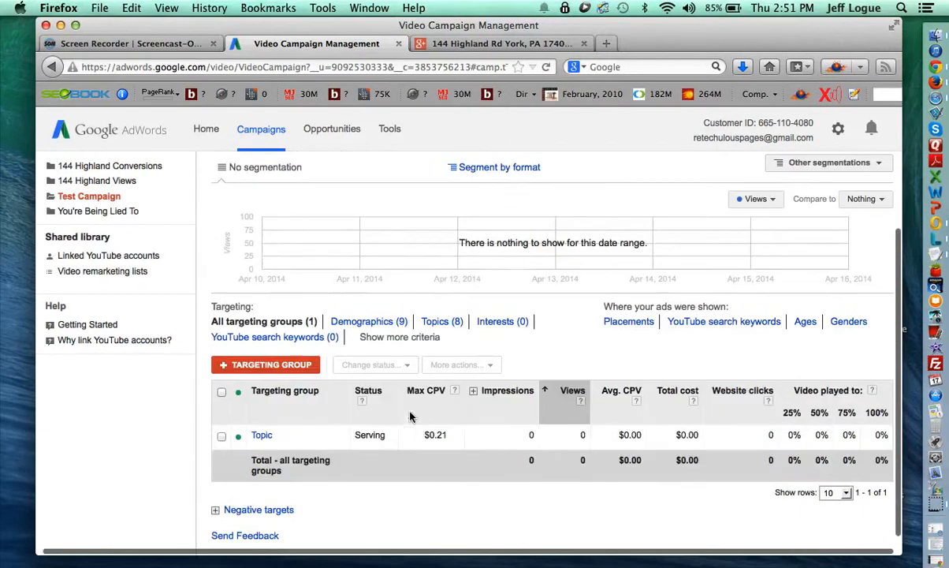
# Create a new targeting group named 'Interests'.
pyautogui.click(272, 365)
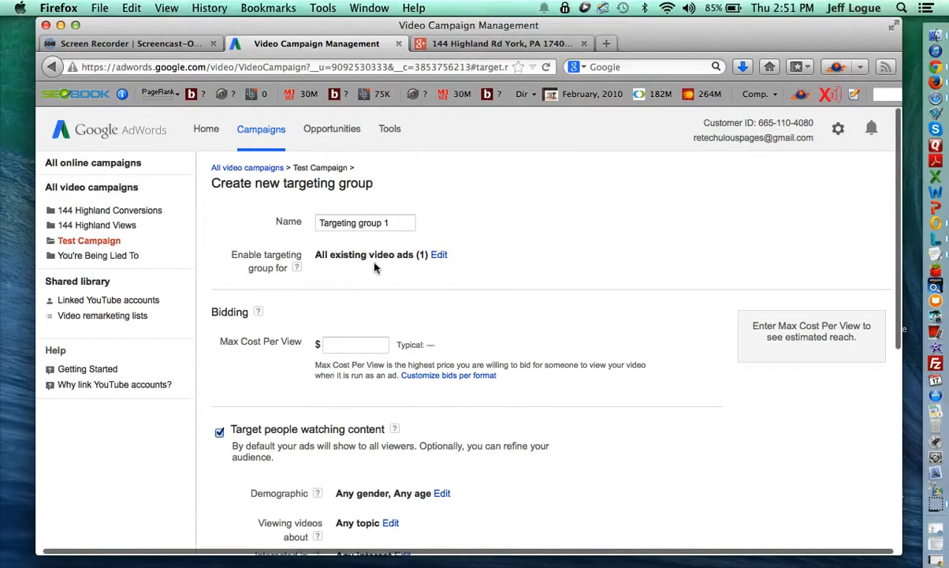
pyautogui.click(375, 218)
pyautogui.press('super+a')
pyautogui.press('BackSpace')
pyautogui.write('I')
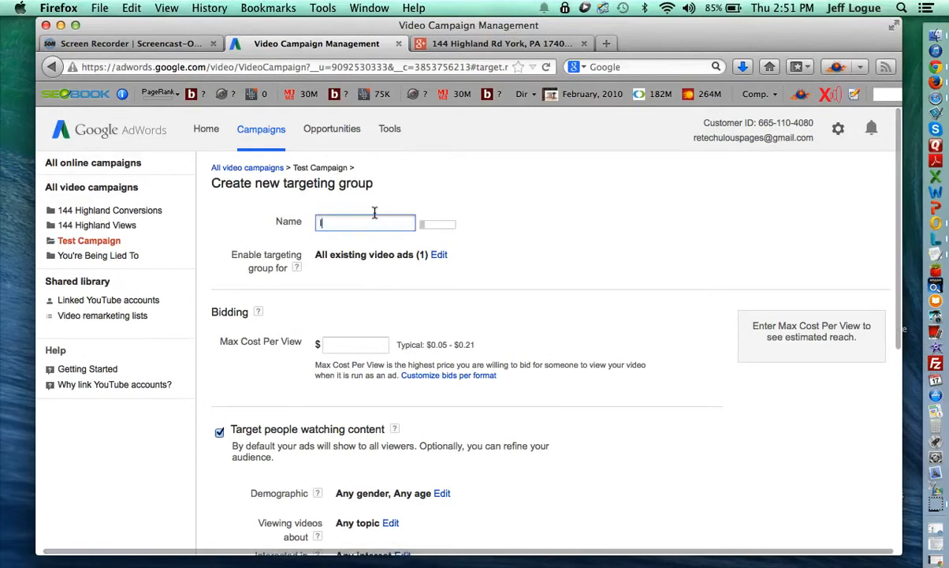
pyautogui.write('nterests')
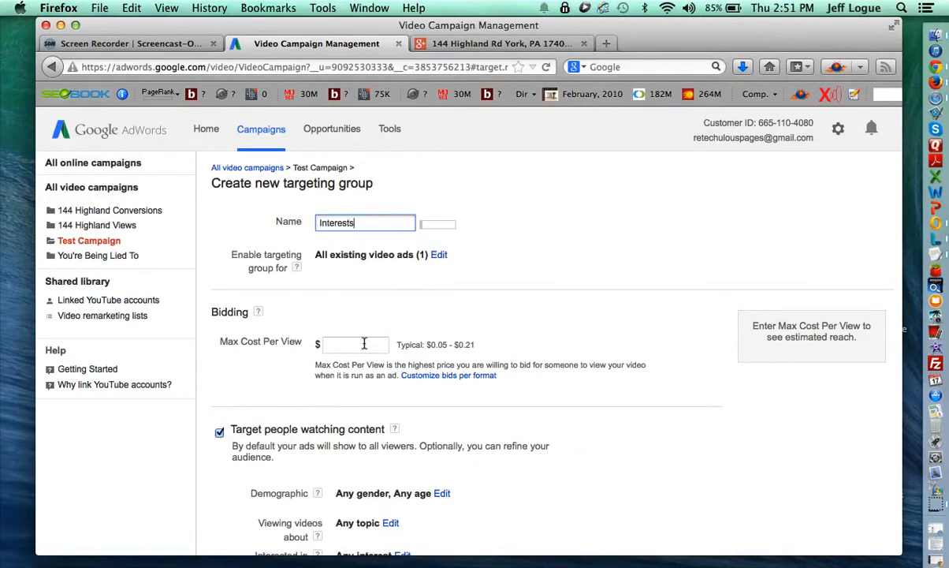
# Set a $0.21 max cost per view and stop targeting people who are searching.
pyautogui.click(363, 344)
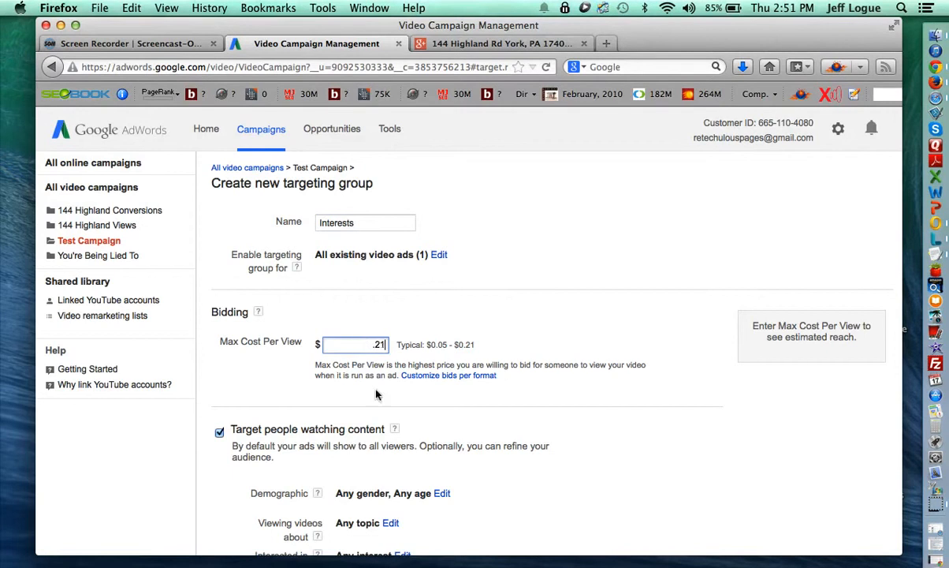
pyautogui.scroll(-5, 376, 395)
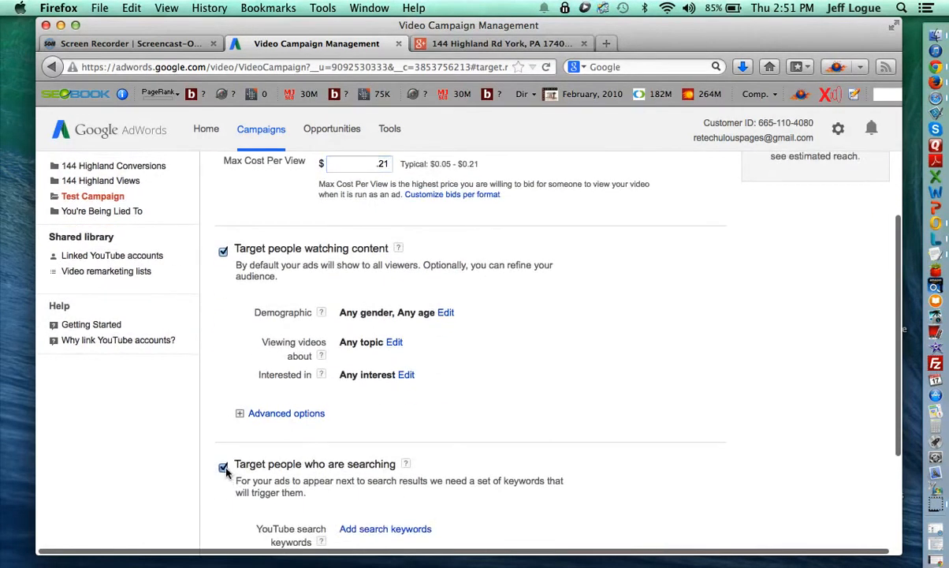
pyautogui.click(224, 467)
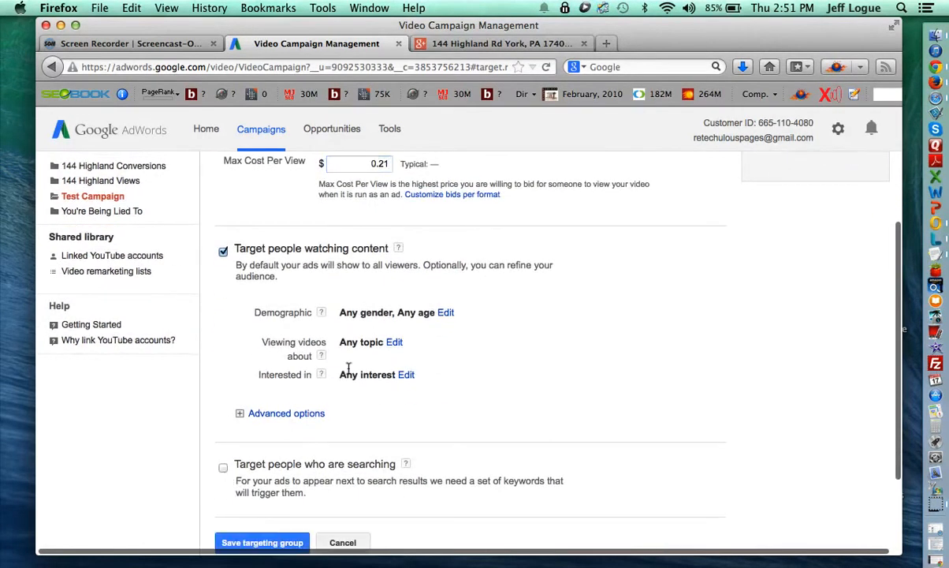
pyautogui.click(405, 375)
# Add Real Estate as an interest.
pyautogui.scroll(-3, 422, 424)
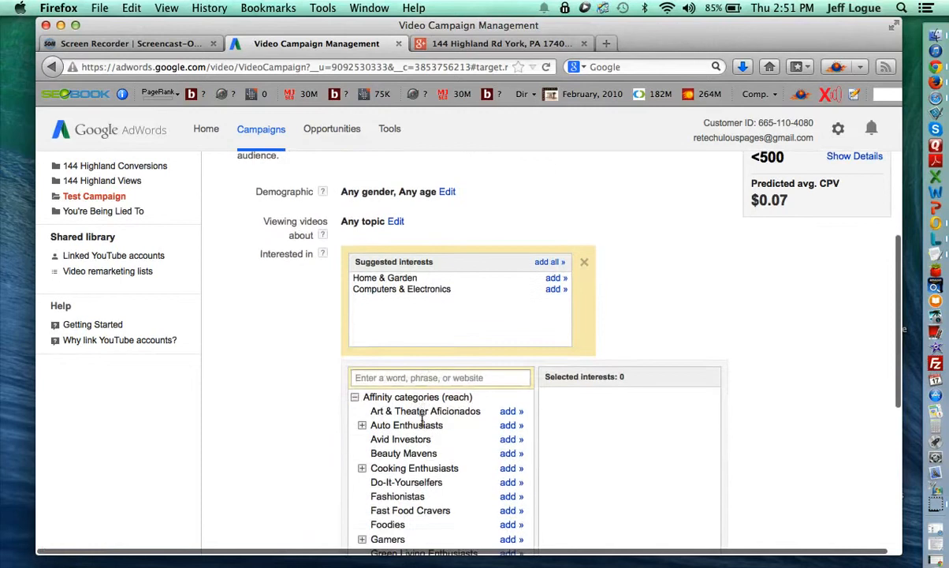
pyautogui.scroll(-5, 422, 420)
pyautogui.scroll(-10, 447, 318)
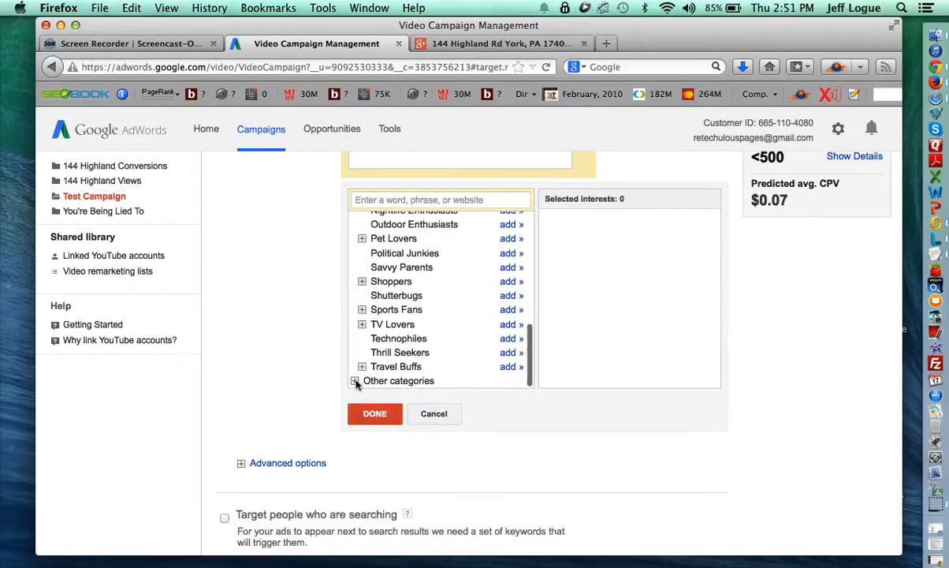
pyautogui.click(386, 379)
pyautogui.scroll(-5, 403, 355)
pyautogui.scroll(-4, 408, 361)
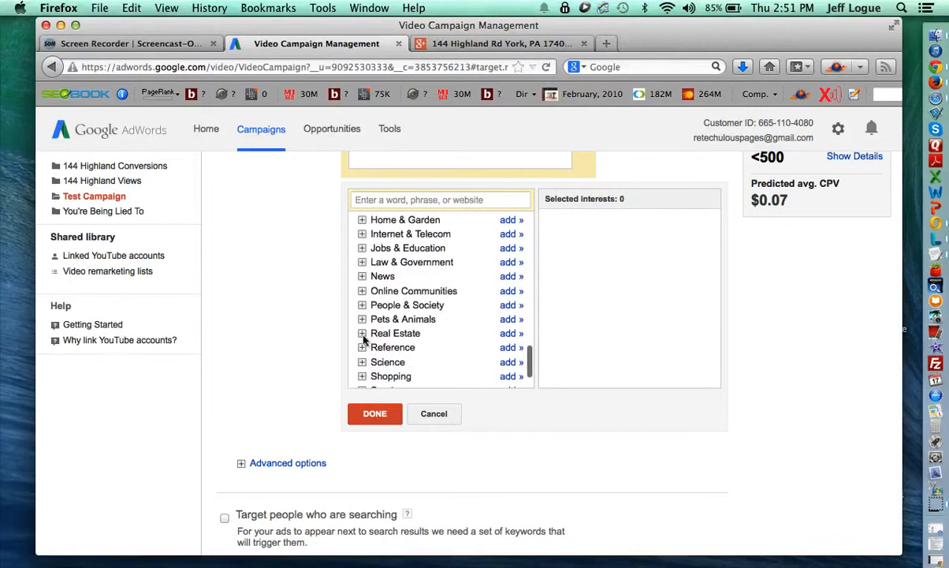
pyautogui.click(504, 333)
# Add Domestic Services, Home Appliances, Home Furnishings, Home Improvement and Kitchen & Dining interests.
pyautogui.scroll(3, 424, 292)
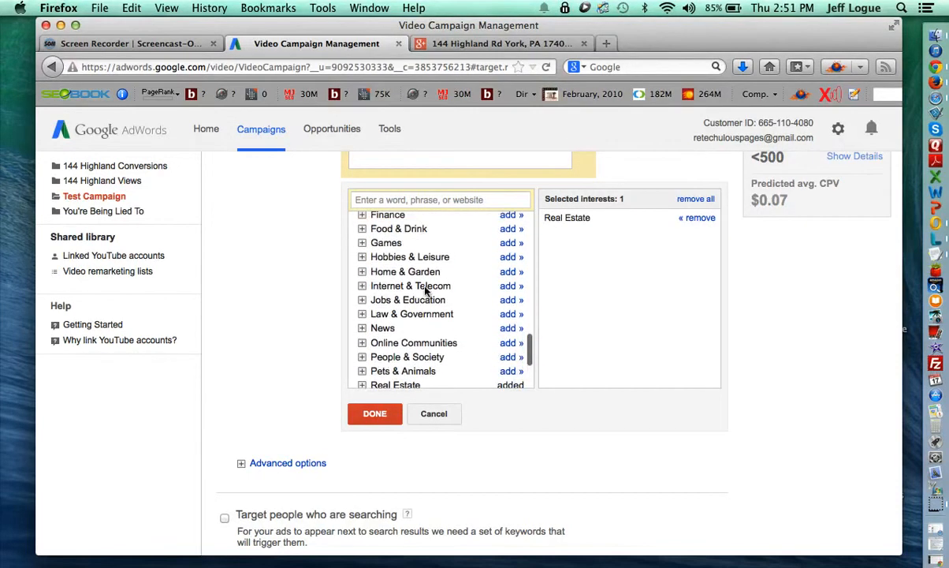
pyautogui.click(362, 271)
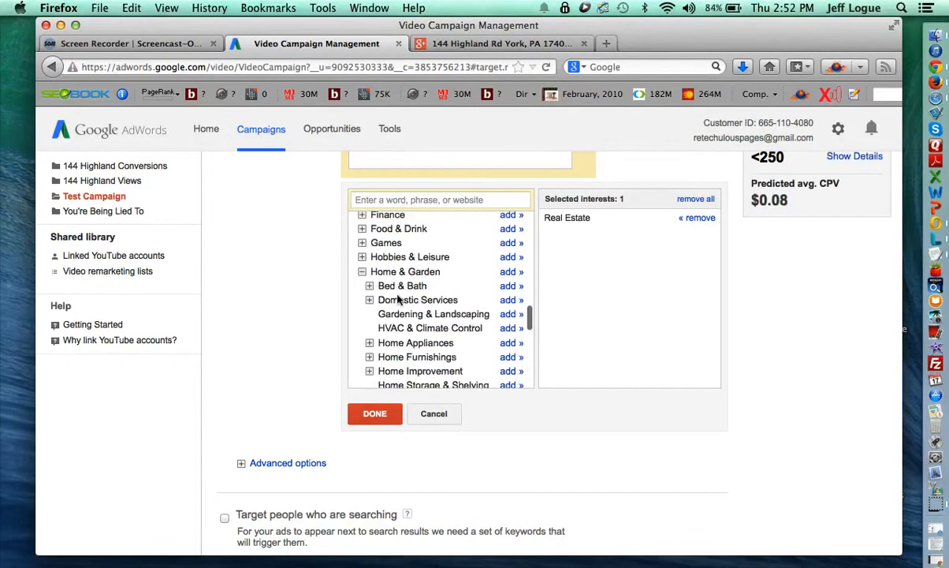
pyautogui.click(511, 299)
pyautogui.scroll(-2, 451, 316)
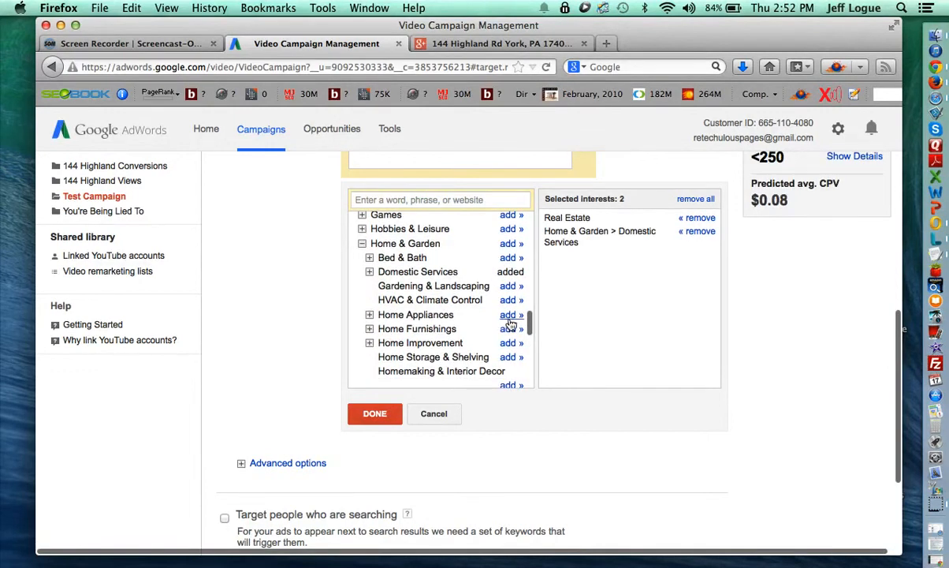
pyautogui.click(511, 315)
pyautogui.click(511, 328)
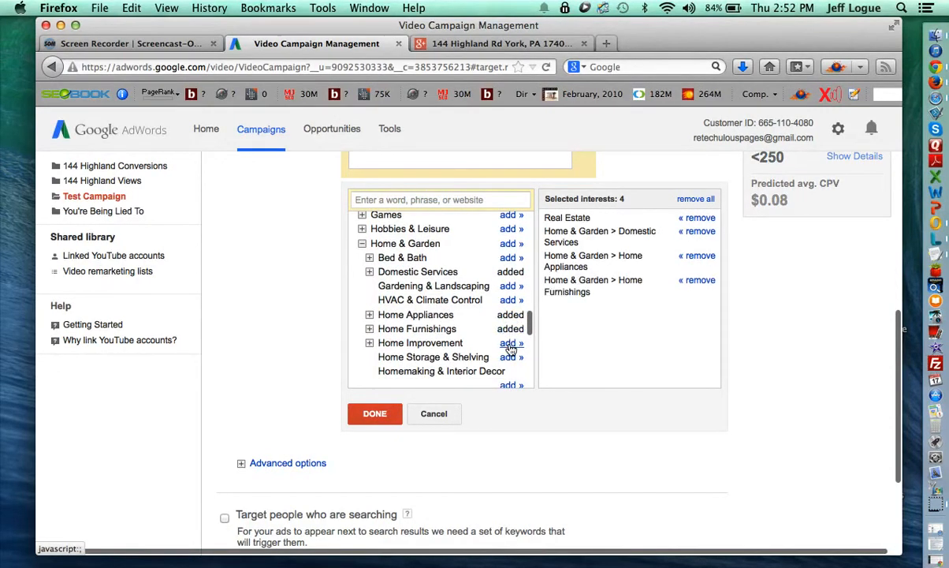
pyautogui.click(511, 343)
pyautogui.scroll(-2, 426, 330)
pyautogui.scroll(-1, 417, 332)
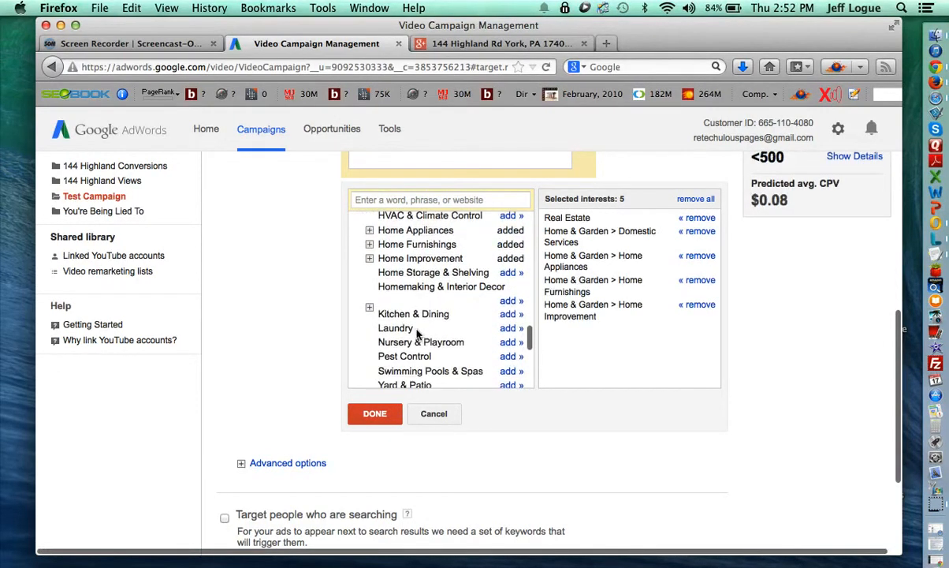
pyautogui.click(510, 313)
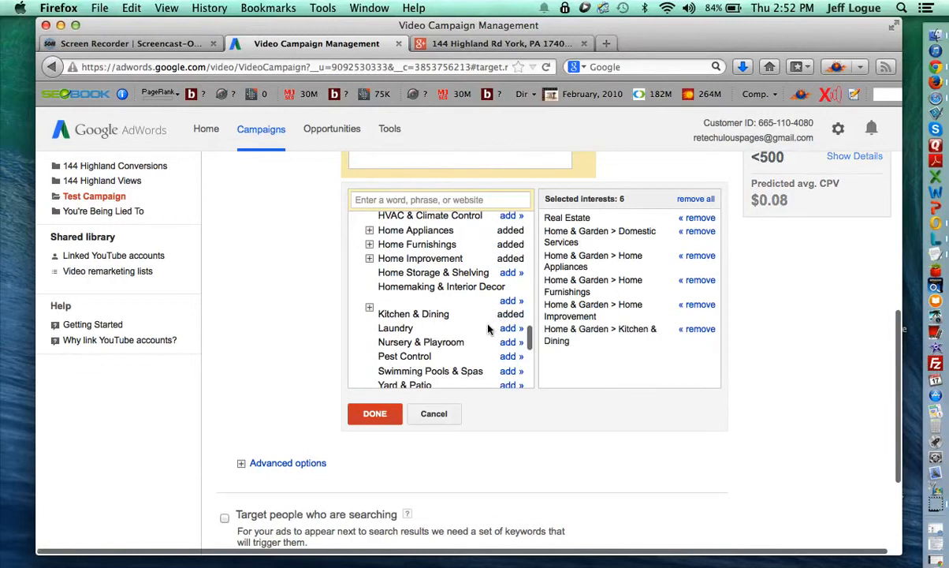
# Add Home Financing from Finance > Banking > Credit & Lending > Loans.
pyautogui.scroll(-2, 488, 329)
pyautogui.scroll(-2, 489, 329)
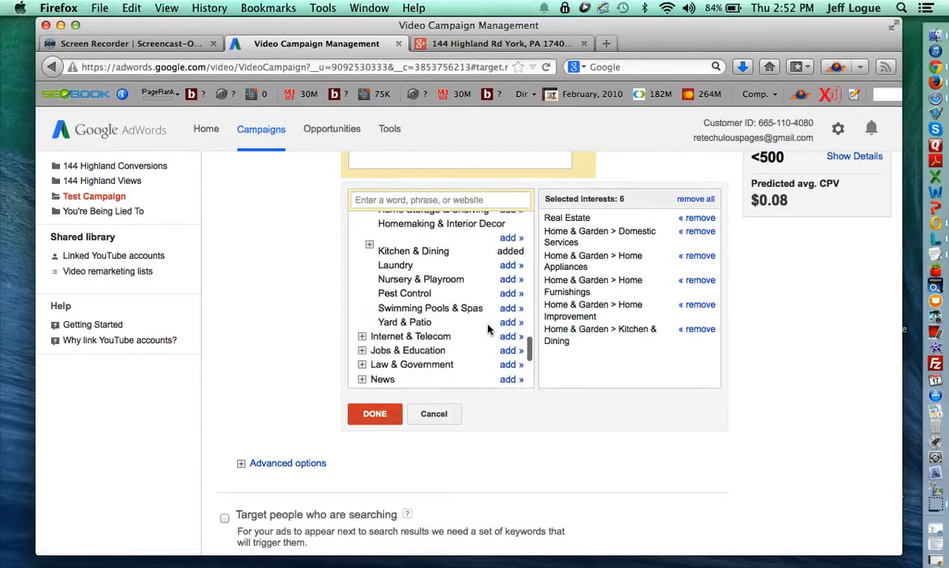
pyautogui.scroll(5, 489, 329)
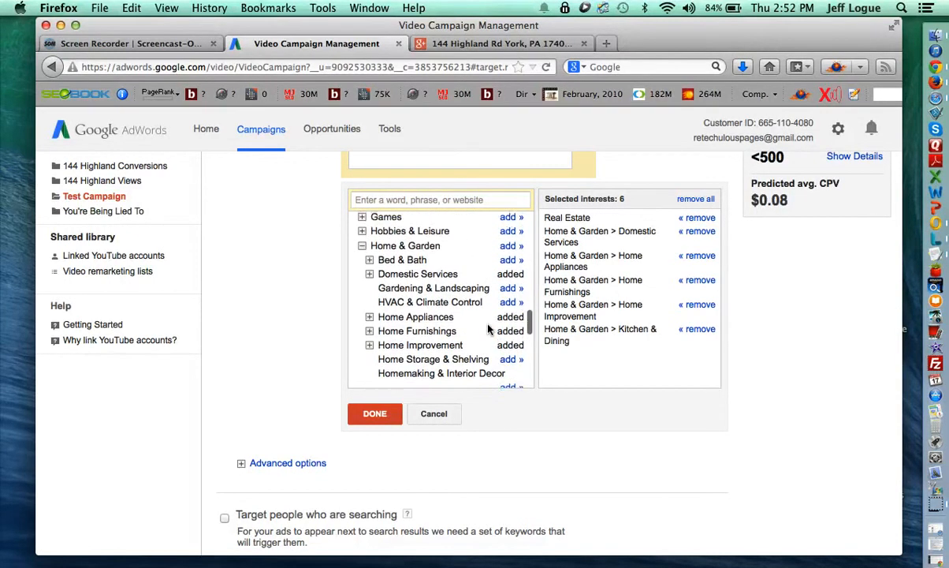
pyautogui.scroll(3, 489, 328)
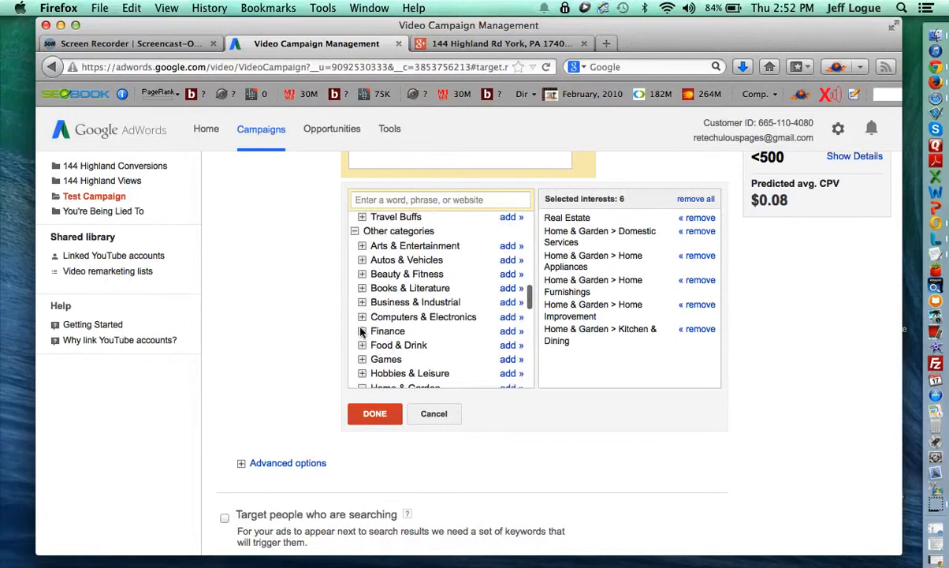
pyautogui.click(361, 331)
pyautogui.scroll(-1, 378, 325)
pyautogui.click(369, 309)
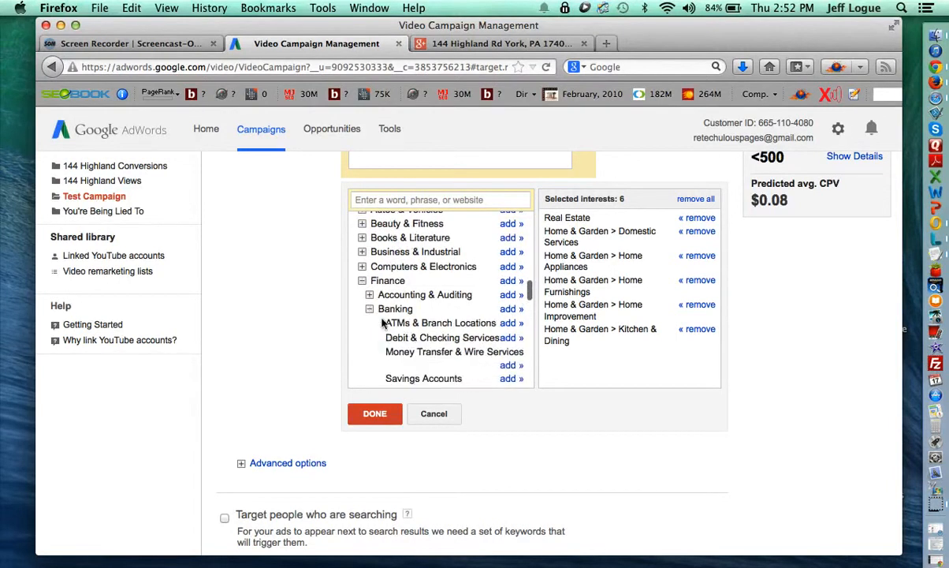
pyautogui.scroll(-2, 367, 319)
pyautogui.click(369, 324)
pyautogui.scroll(-1, 375, 330)
pyautogui.scroll(-1, 375, 329)
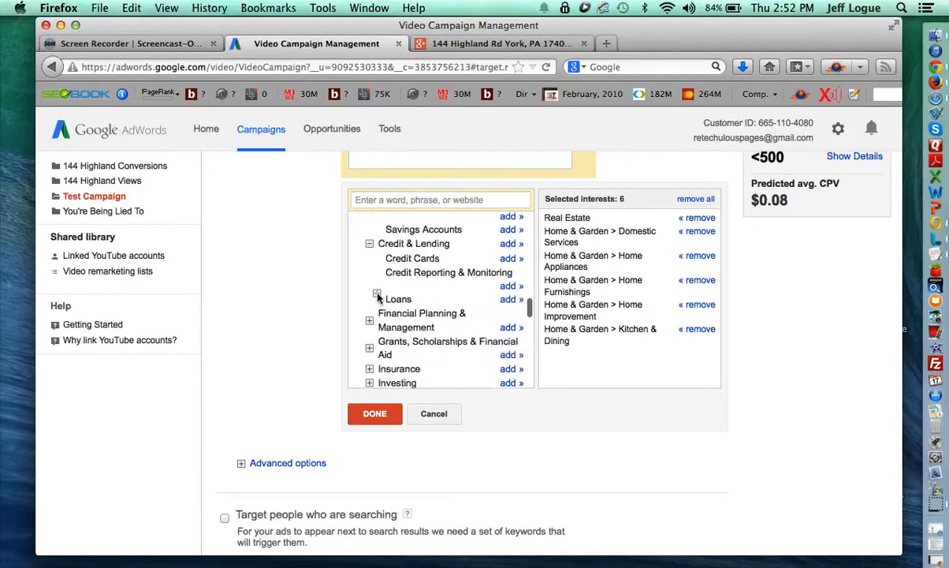
pyautogui.click(376, 294)
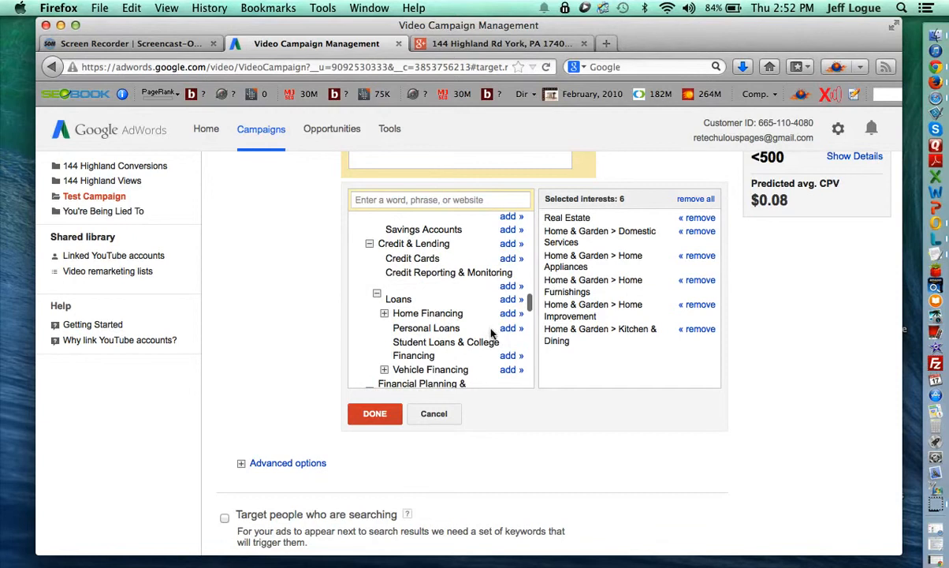
pyautogui.click(508, 313)
# Add Home Insurance from the Insurance category and confirm the eight interests.
pyautogui.scroll(-2, 435, 345)
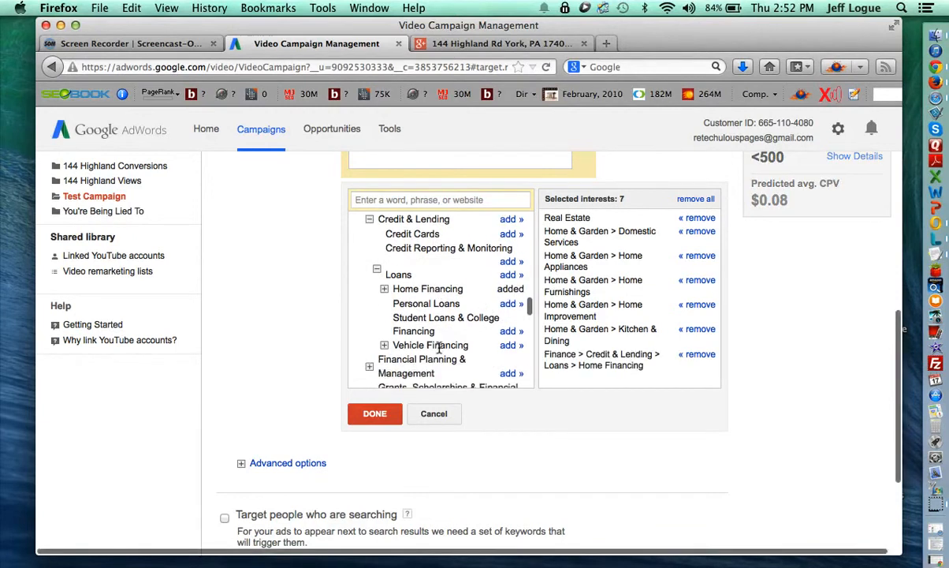
pyautogui.scroll(3, 439, 347)
pyautogui.scroll(3, 439, 347)
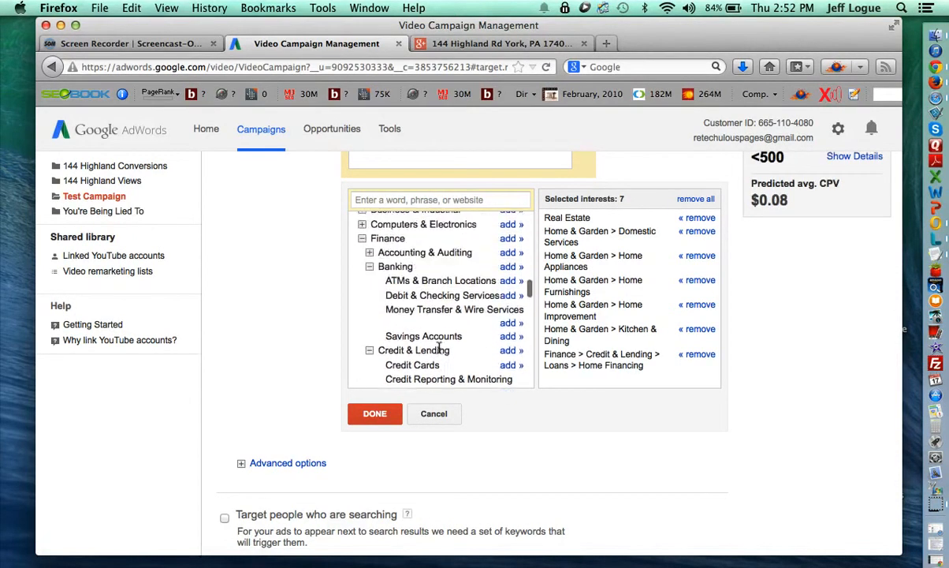
pyautogui.scroll(1, 410, 291)
pyautogui.scroll(-6, 400, 307)
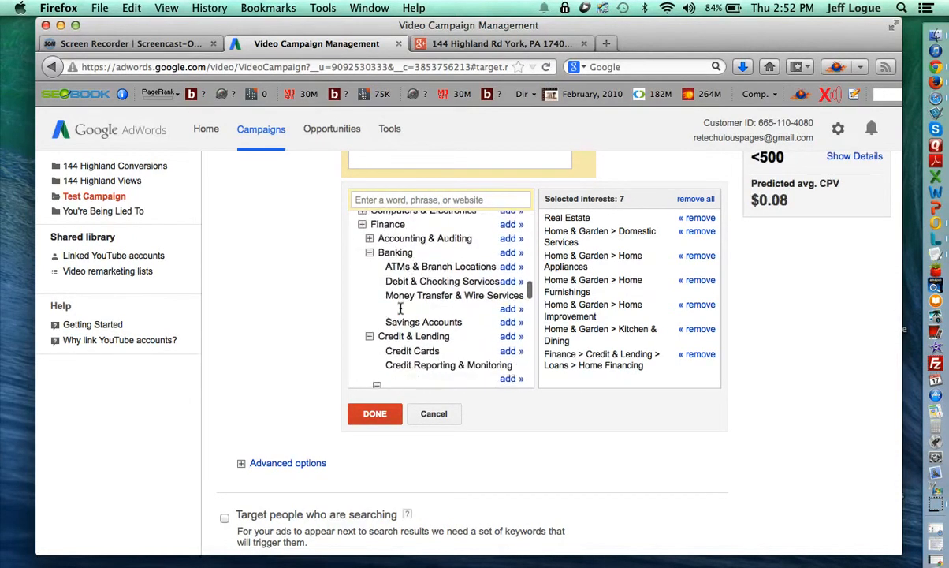
pyautogui.scroll(-3, 400, 307)
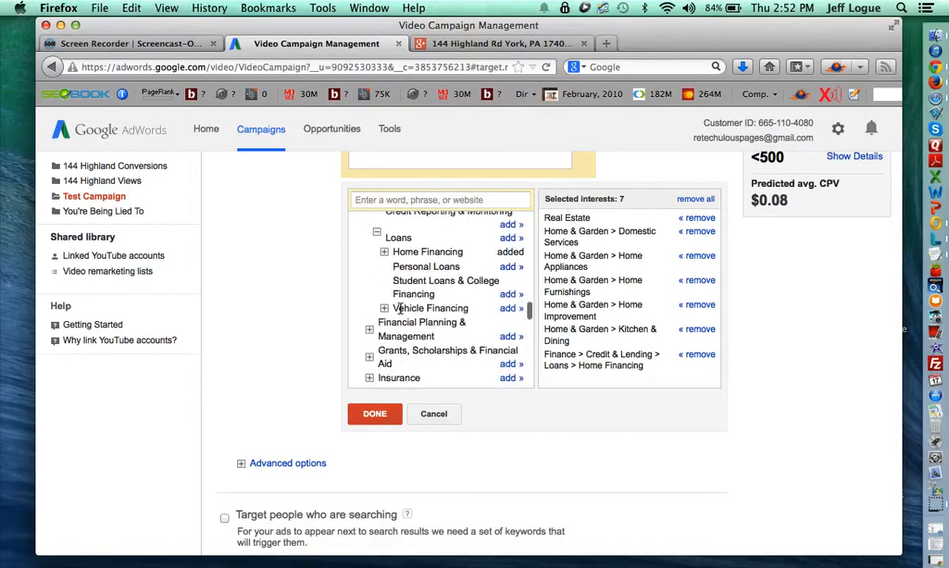
pyautogui.click(370, 338)
pyautogui.scroll(-4, 437, 319)
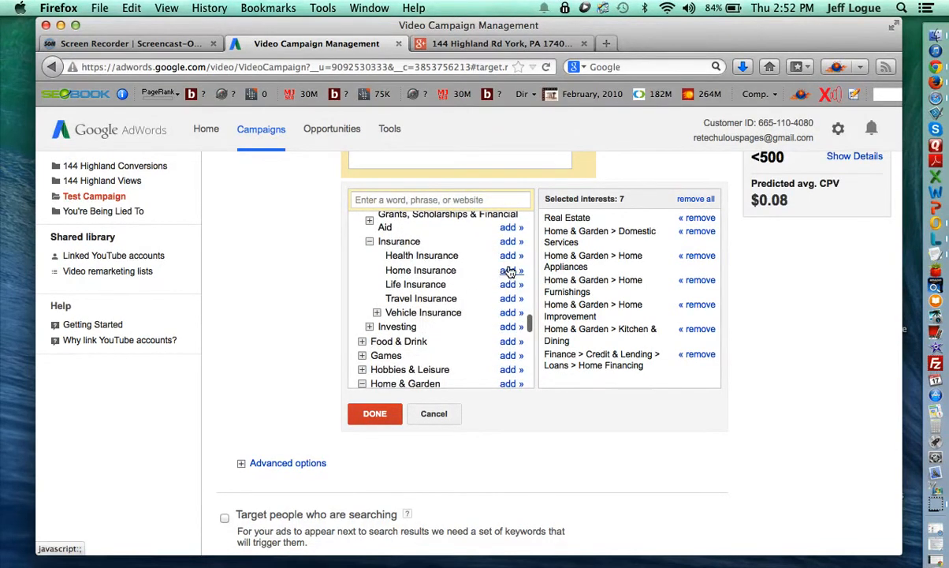
pyautogui.click(510, 270)
pyautogui.scroll(8, 480, 323)
pyautogui.scroll(10, 473, 328)
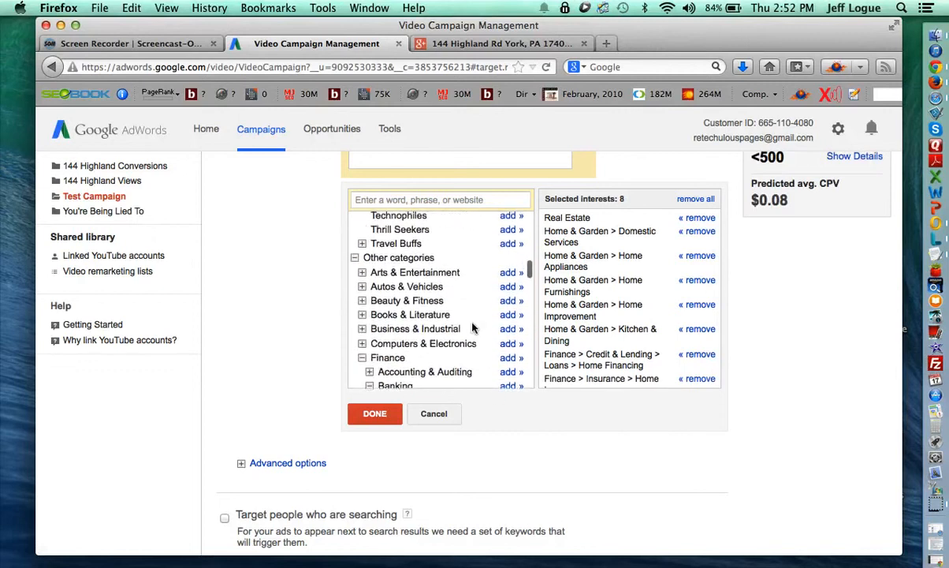
pyautogui.scroll(5, 473, 328)
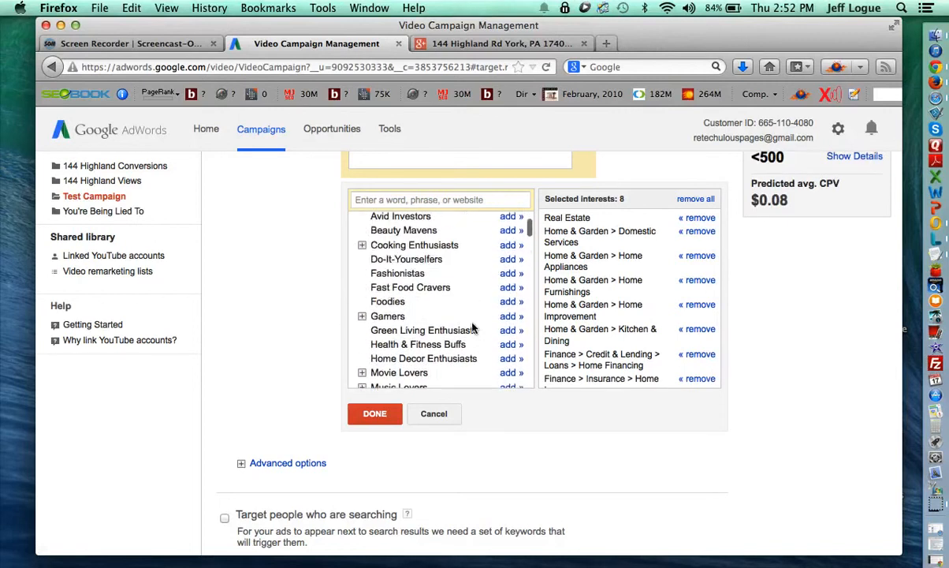
pyautogui.scroll(-2, 453, 359)
pyautogui.scroll(-5, 453, 359)
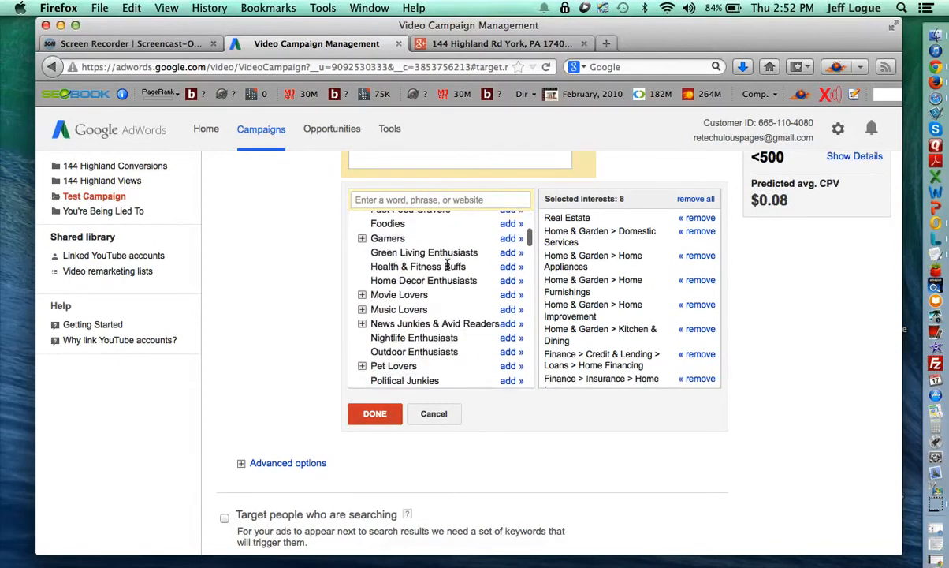
pyautogui.scroll(-3, 413, 304)
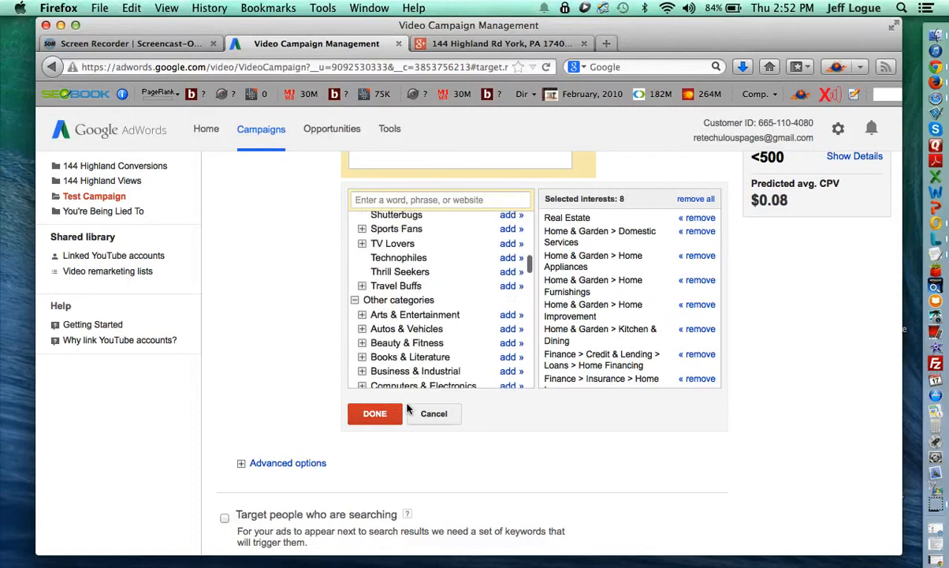
pyautogui.click(375, 413)
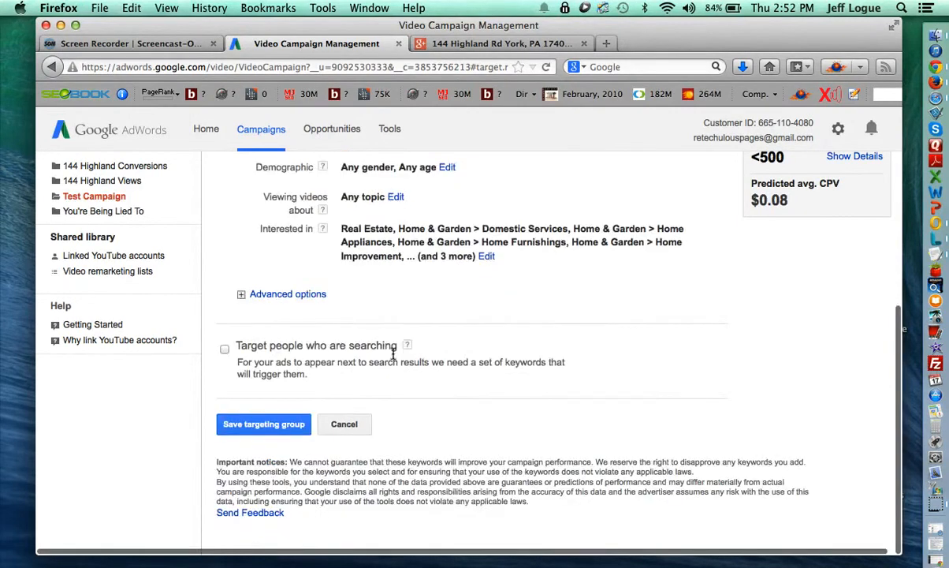
# Exclude the 18-24 age range from the Interests group's demographics.
pyautogui.scroll(3, 376, 316)
pyautogui.scroll(1, 388, 348)
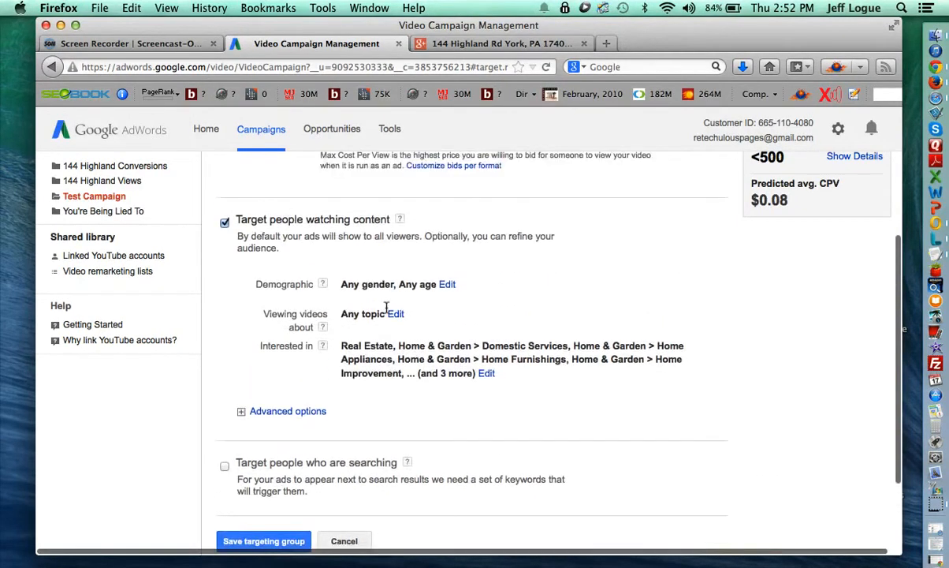
pyautogui.click(444, 284)
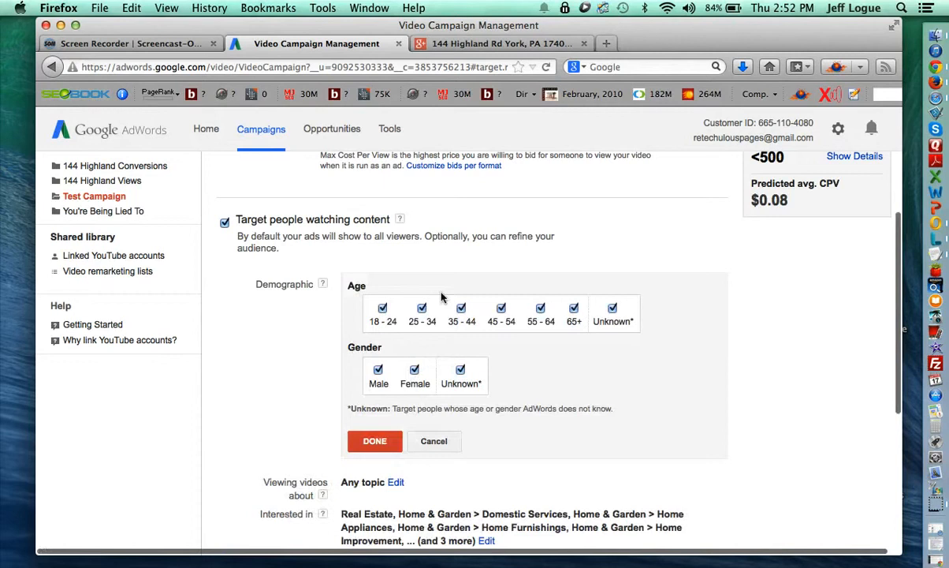
pyautogui.click(382, 307)
pyautogui.click(377, 440)
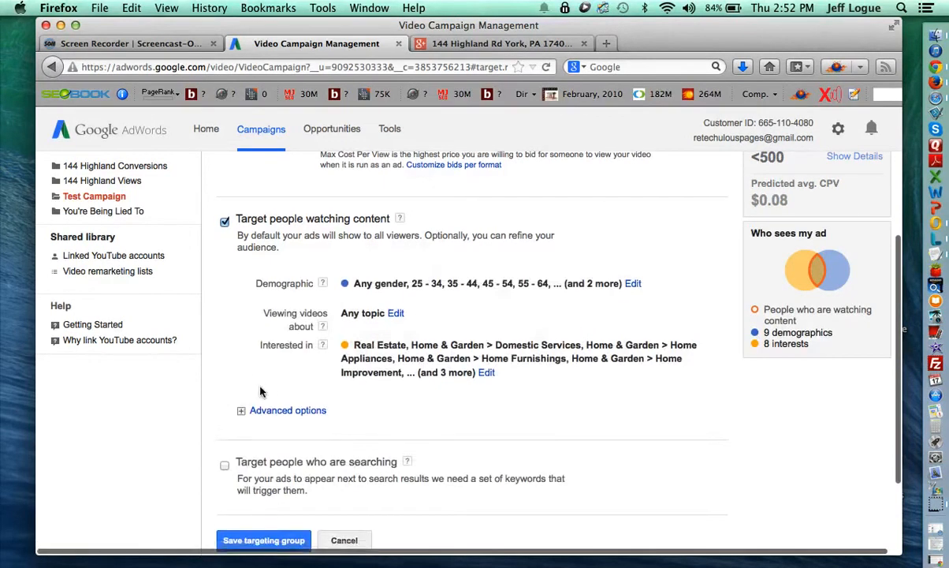
# Save the Interests targeting group.
pyautogui.click(245, 406)
pyautogui.scroll(-2, 247, 409)
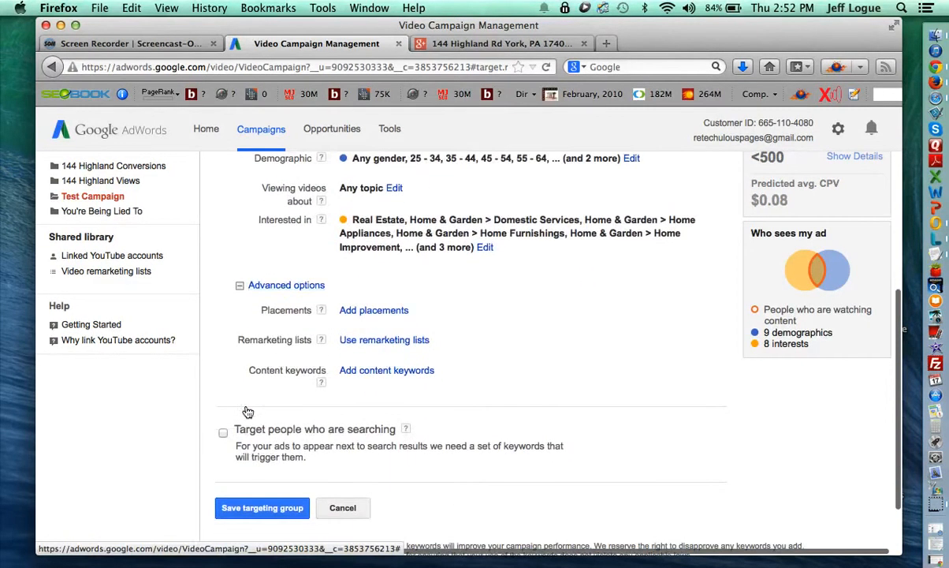
pyautogui.scroll(-4, 263, 391)
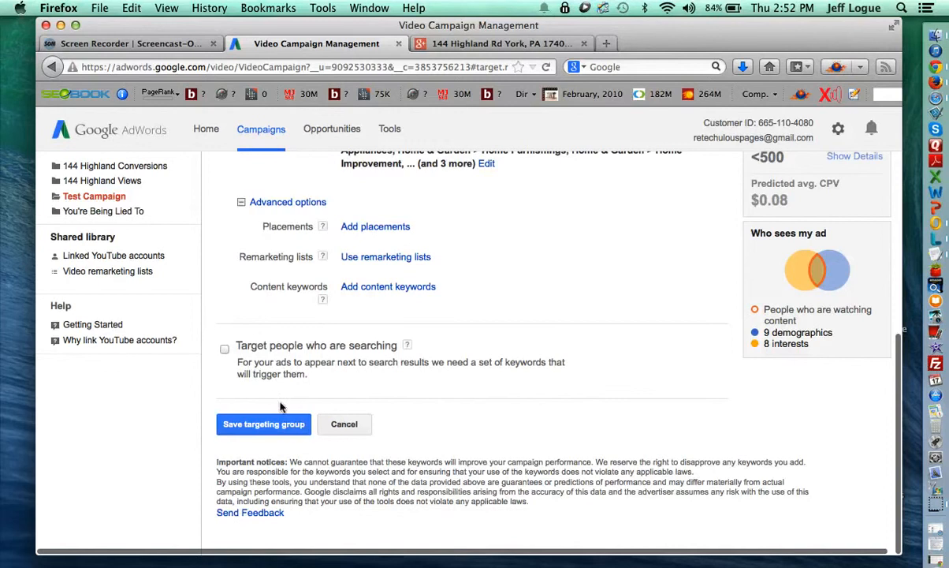
pyautogui.click(261, 425)
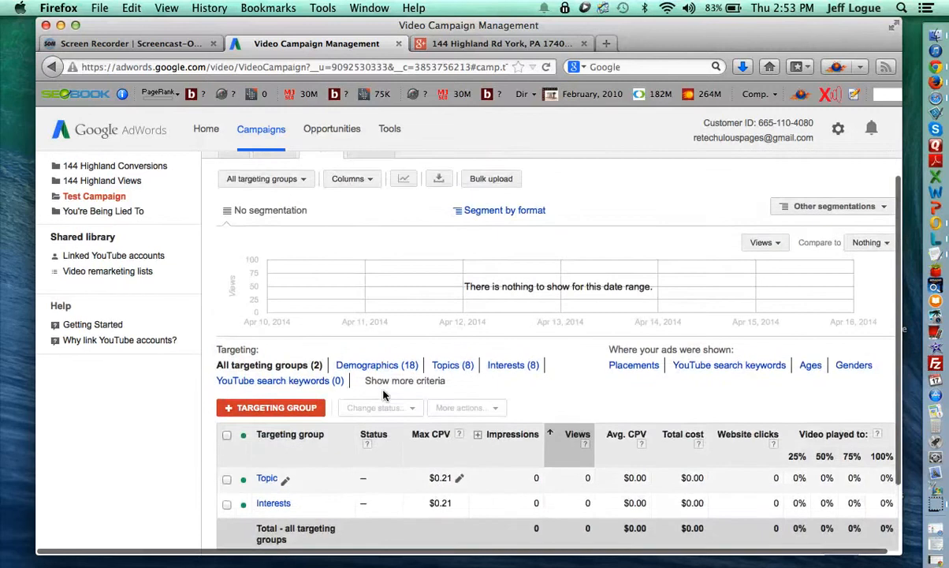
# Show Test Campaign's video ads, with Test Ad listed as not yet serving and under review.
pyautogui.scroll(2, 384, 395)
pyautogui.click(237, 213)
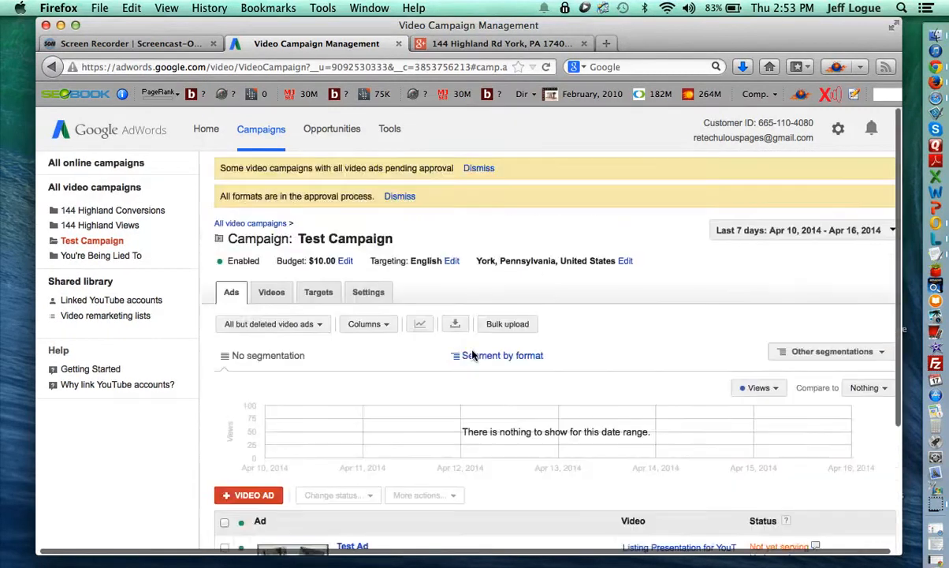
pyautogui.scroll(-2, 473, 355)
pyautogui.scroll(-1, 473, 356)
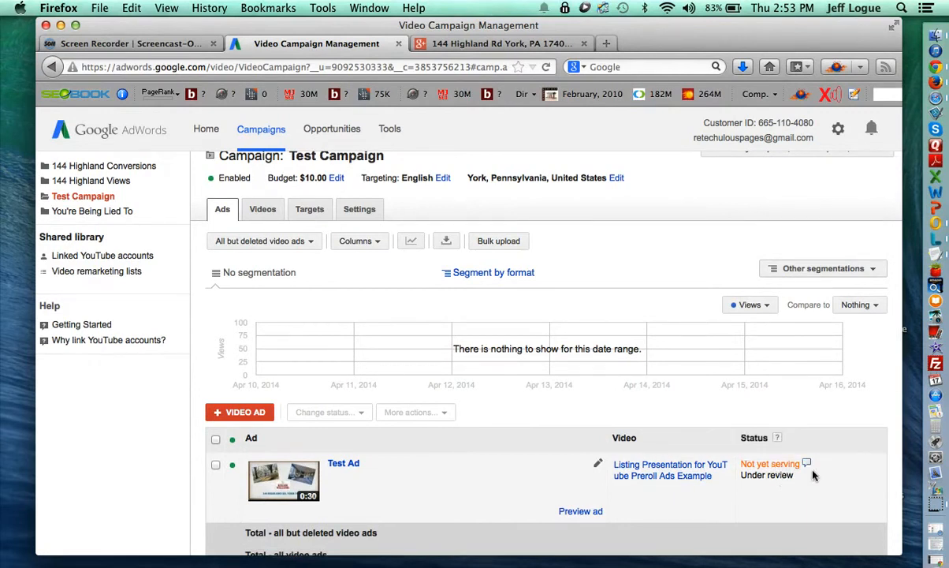
pyautogui.moveTo(808, 466)
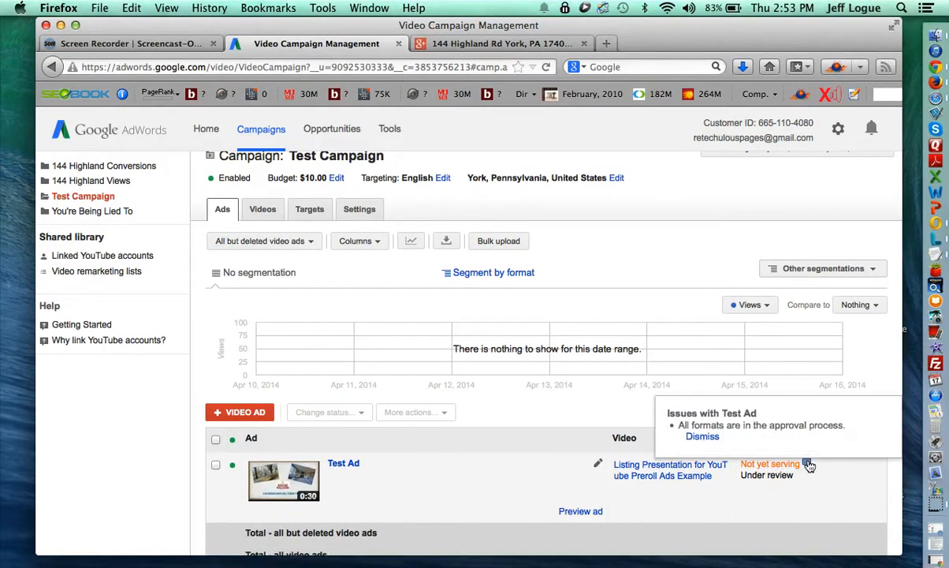
pyautogui.scroll(-1, 465, 486)
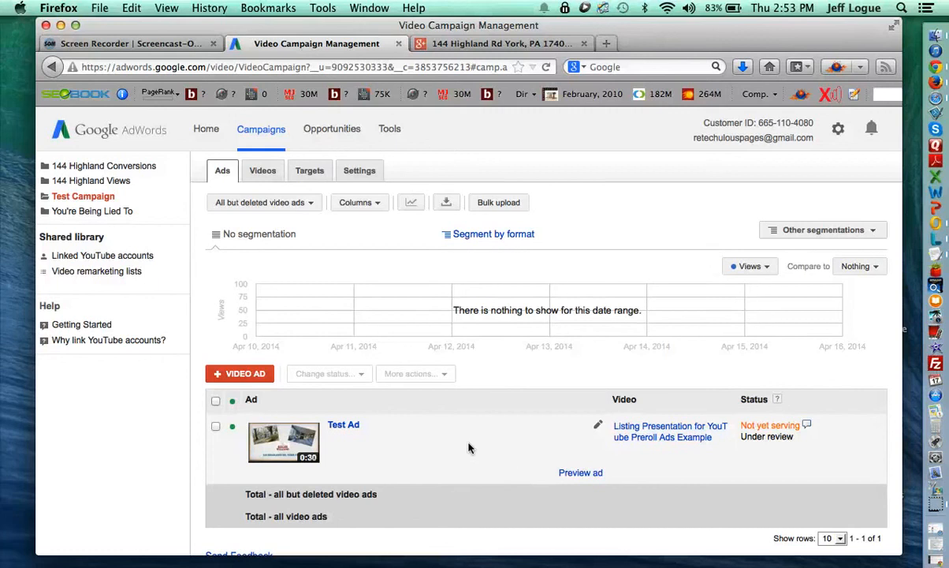
pyautogui.scroll(-1, 467, 448)
pyautogui.scroll(3, 467, 448)
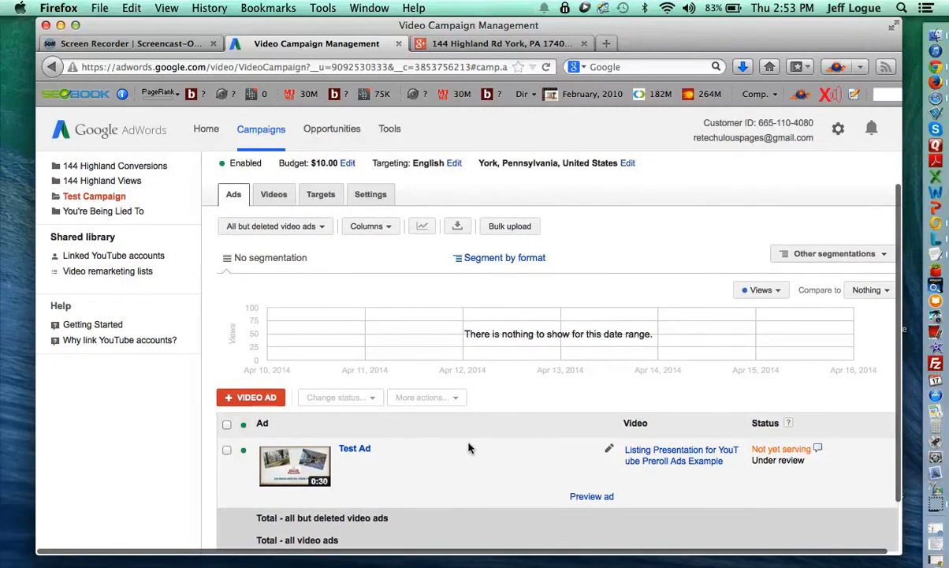
pyautogui.scroll(-2, 444, 452)
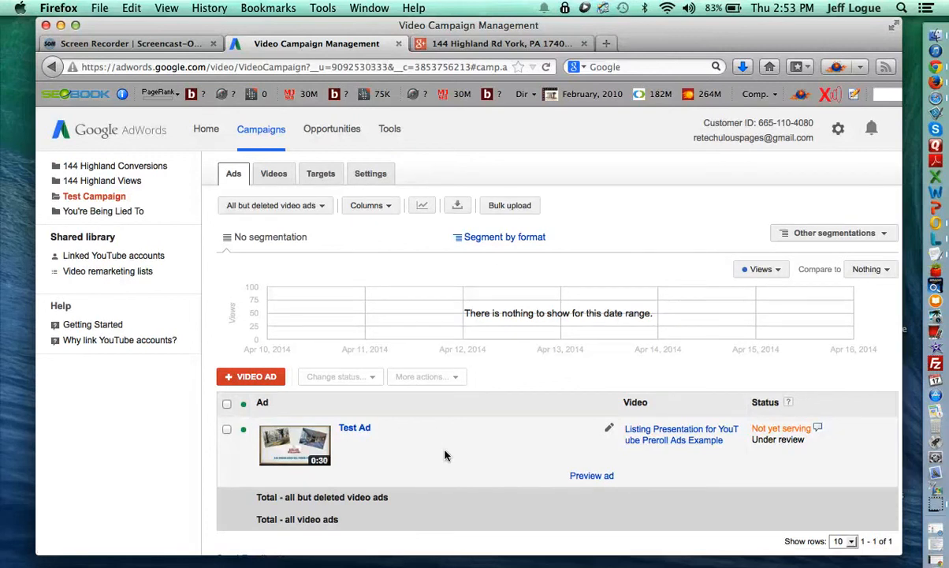
pyautogui.scroll(5, 444, 454)
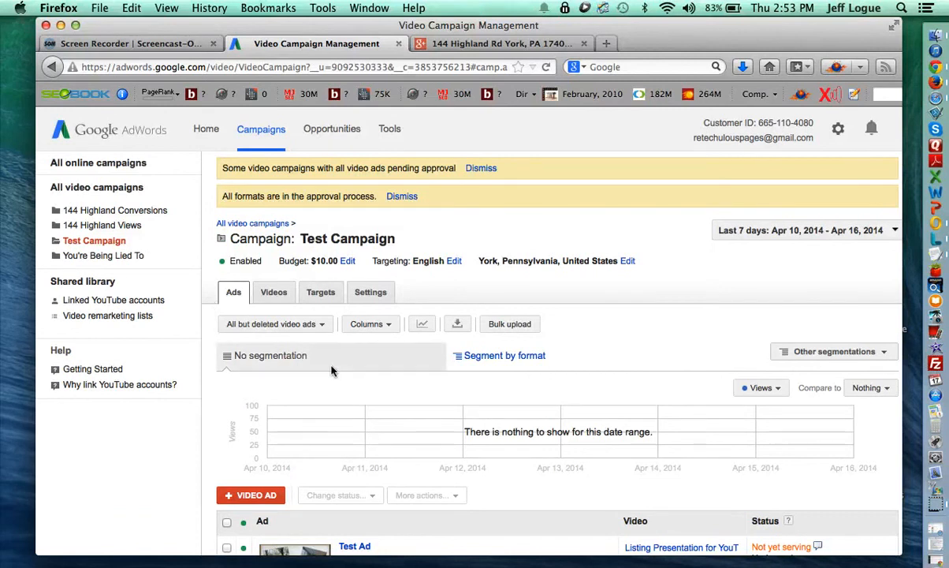
# Limit the ad statistics to the Today date range (Apr 17, 2014).
pyautogui.click(734, 234)
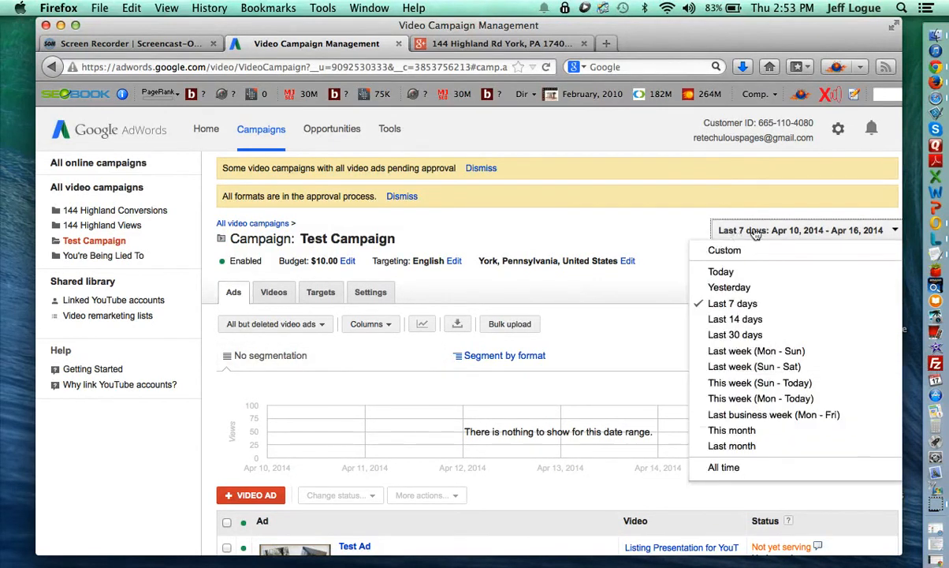
pyautogui.click(731, 273)
pyautogui.scroll(-1, 713, 327)
pyautogui.scroll(-2, 714, 327)
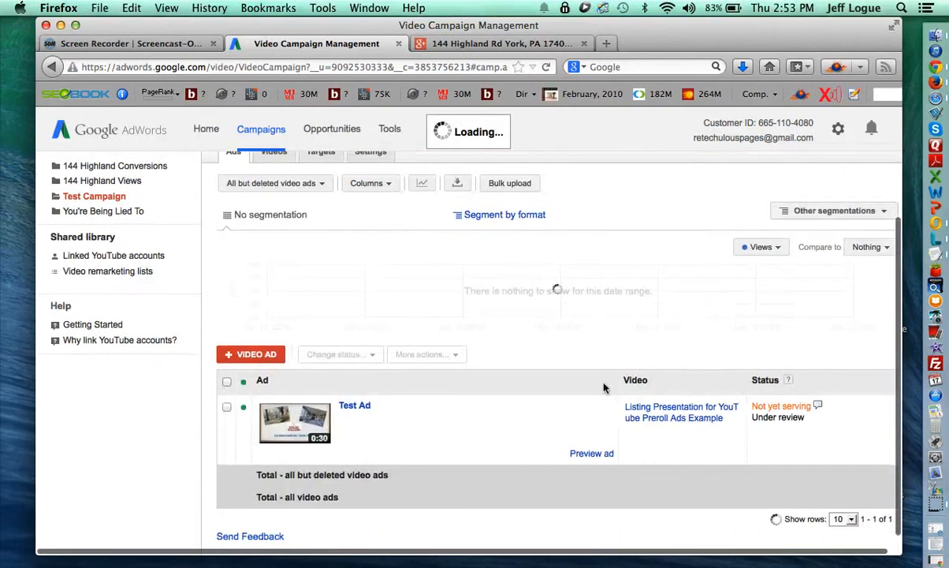
pyautogui.scroll(1, 376, 313)
pyautogui.scroll(1, 376, 313)
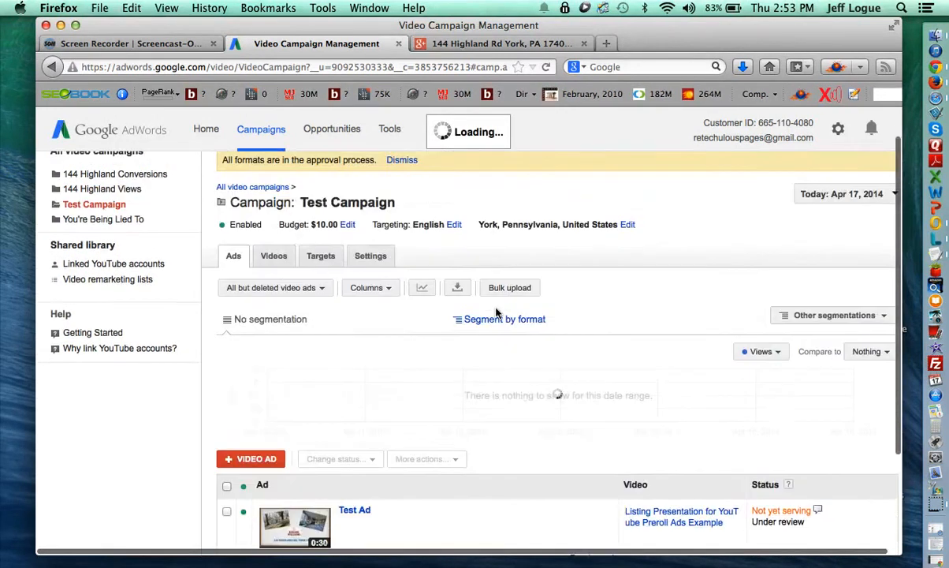